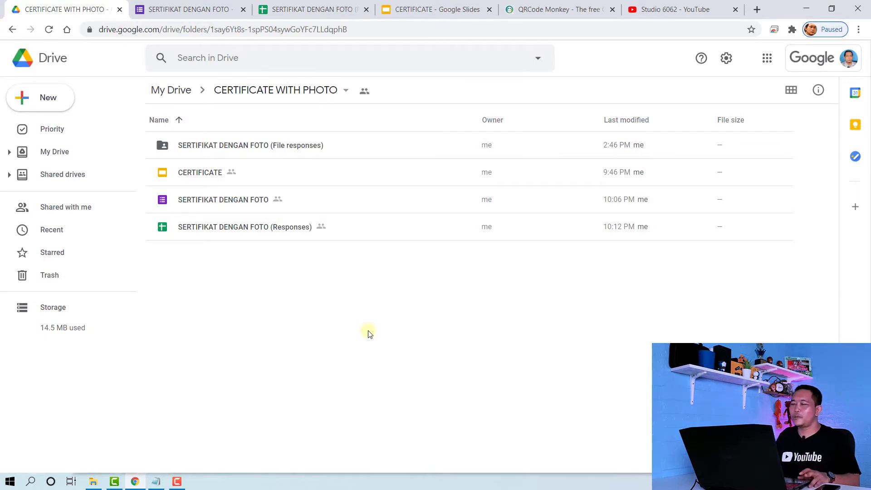
Point out the SERTIFIKAT DENGAN FOTO form, its Responses spreadsheet and the CERTIFICATE slides in Drive.
left_click(233, 204)
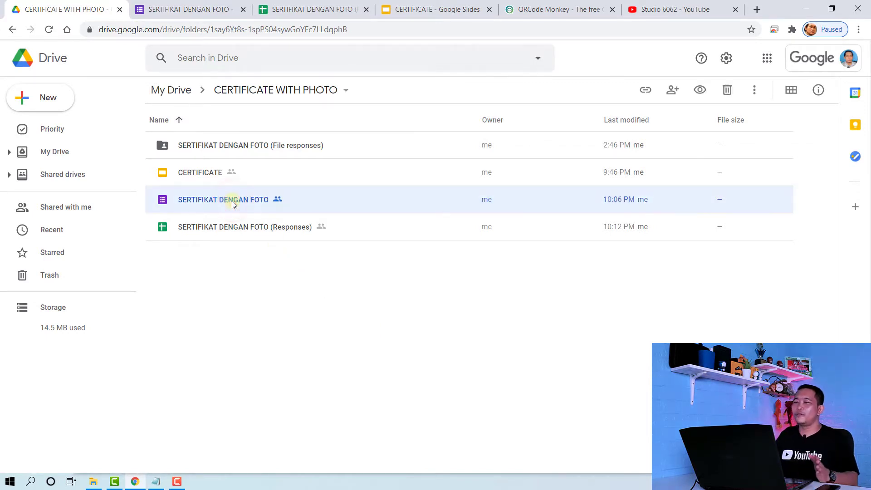
left_click(236, 227)
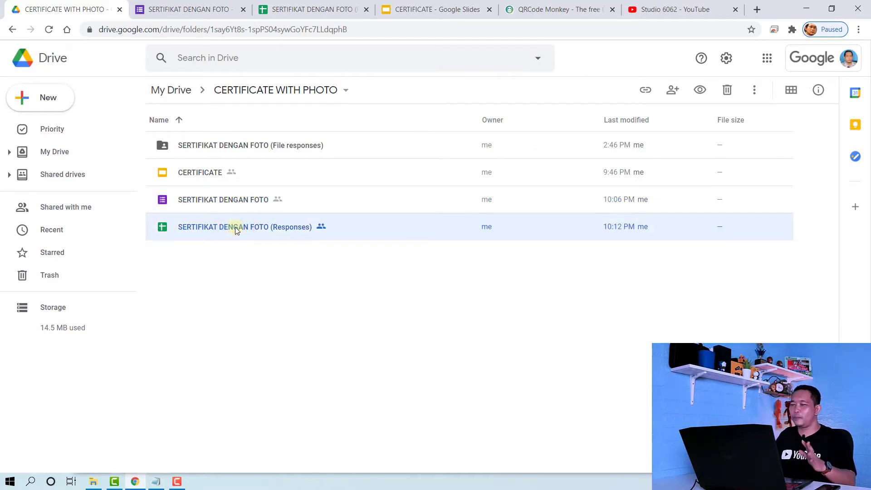
left_click(195, 175)
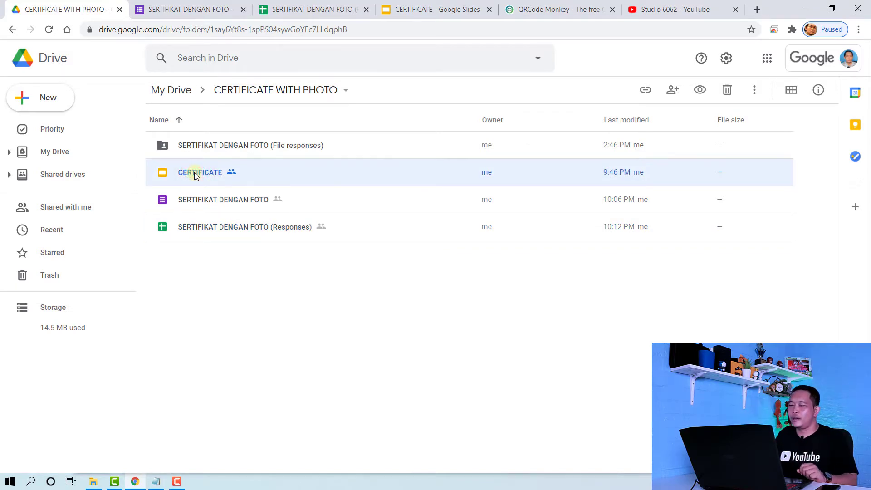
Show and dismiss the New menu, then bring up the SERTIFIKAT DENGAN FOTO form editor.
left_click(56, 101)
mouse_move(66, 211)
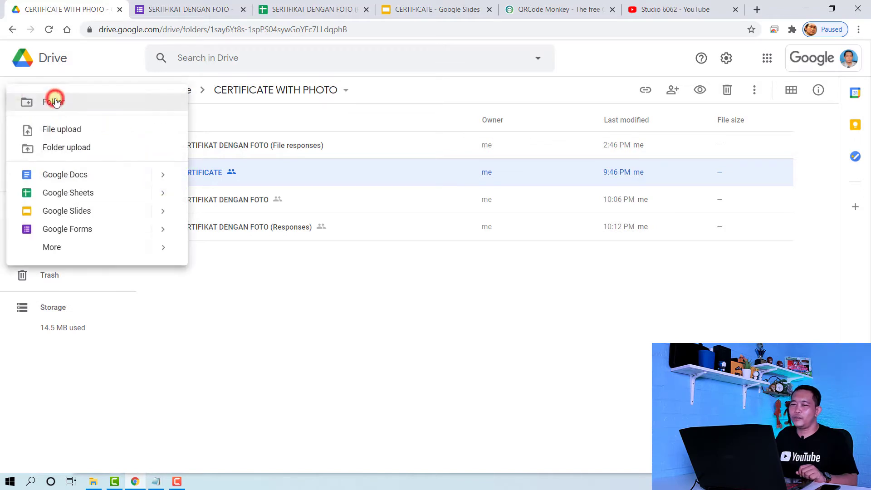
left_click(268, 322)
left_click(188, 7)
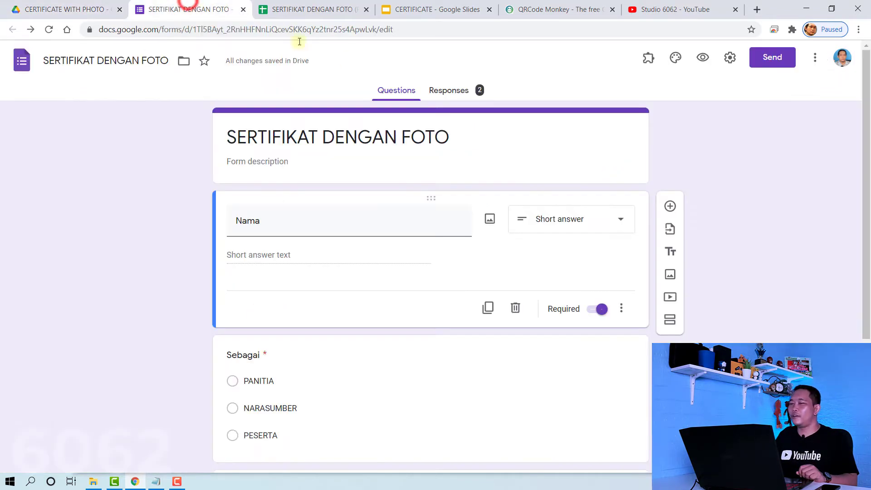
Review the Nama question down to Email and Upload Foto, then return to the CERTIFICATE WITH PHOTO folder.
left_click(753, 210)
double_click(344, 219)
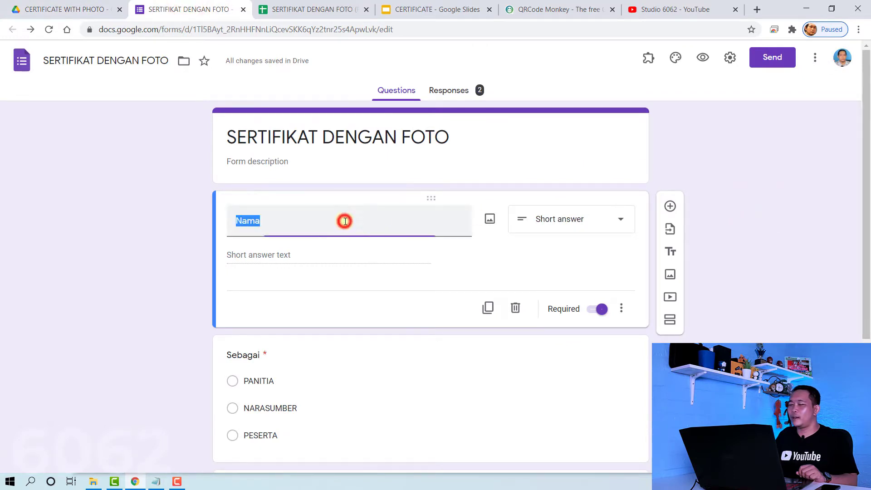
scroll(344, 224, "down", 3)
scroll(344, 223, "down", 1)
scroll(346, 220, "down", 1)
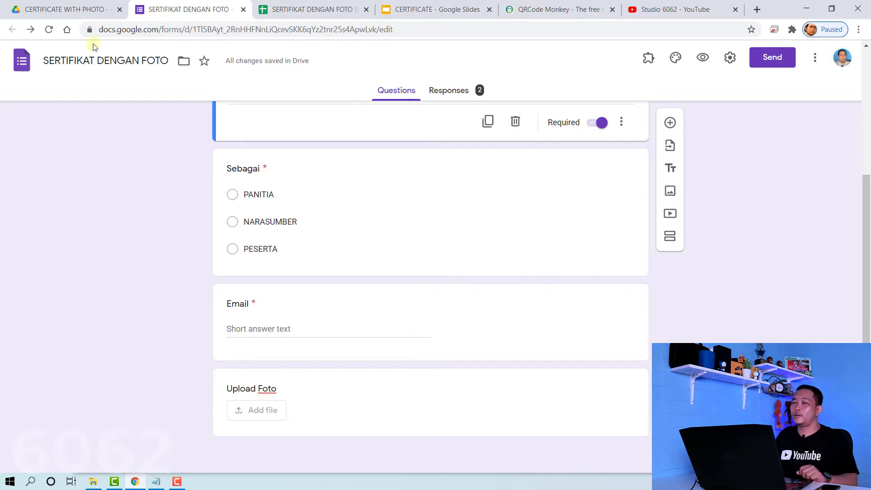
left_click(72, 7)
left_click(284, 345)
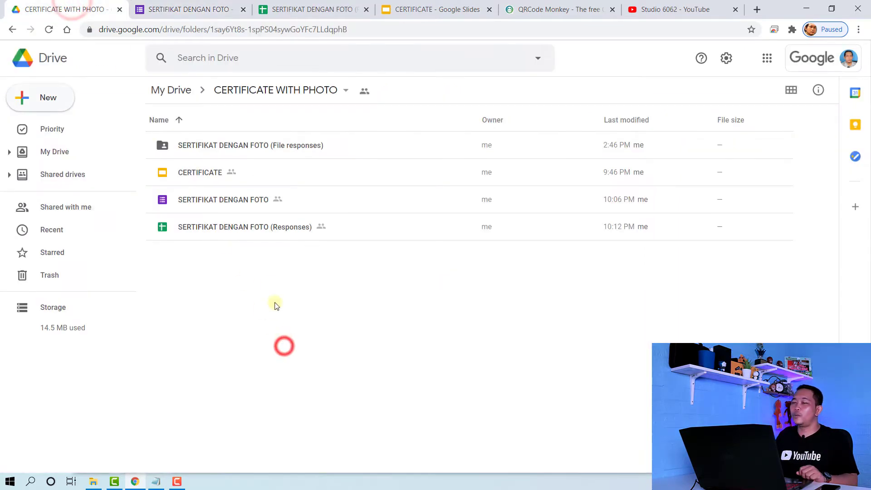
left_click(229, 147)
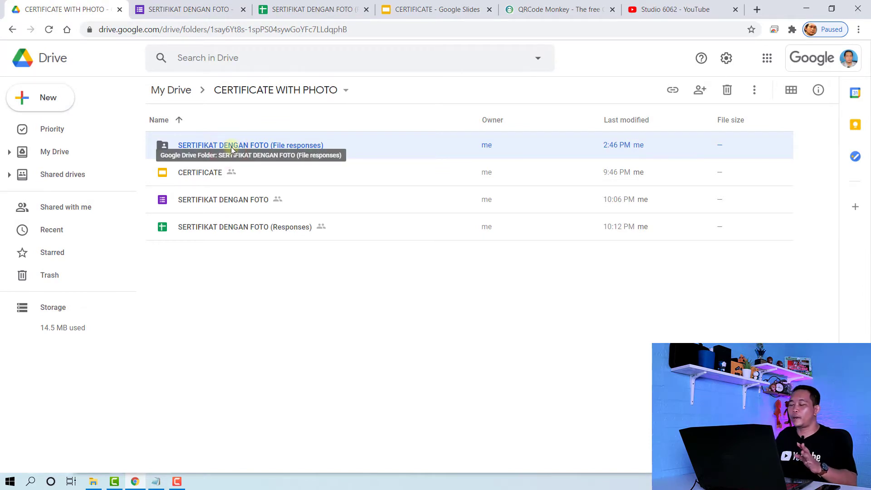
left_click(268, 254)
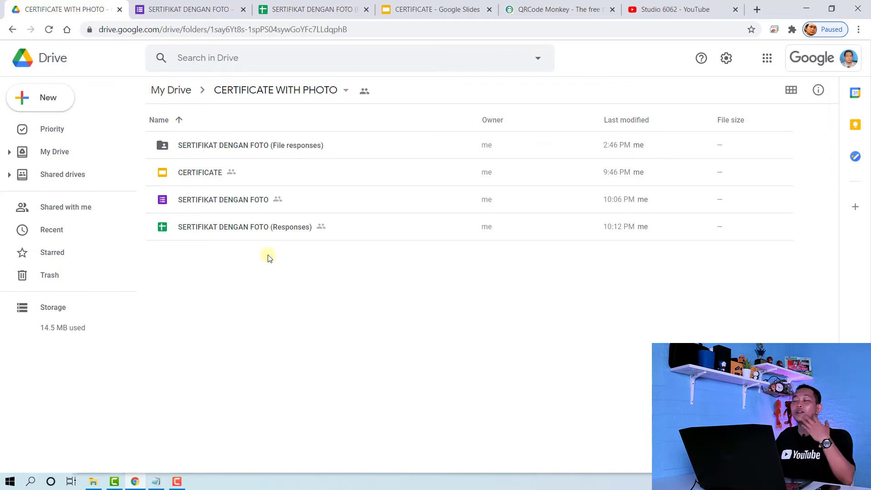
right_click(200, 146)
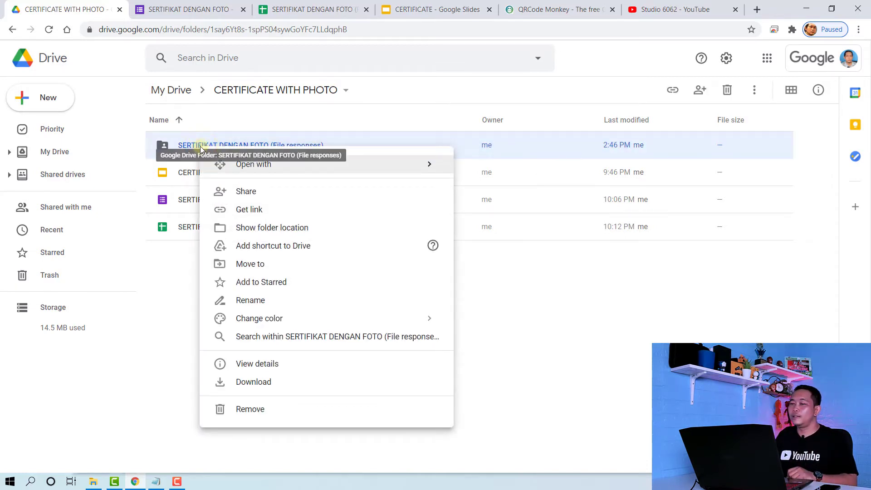
left_click(247, 192)
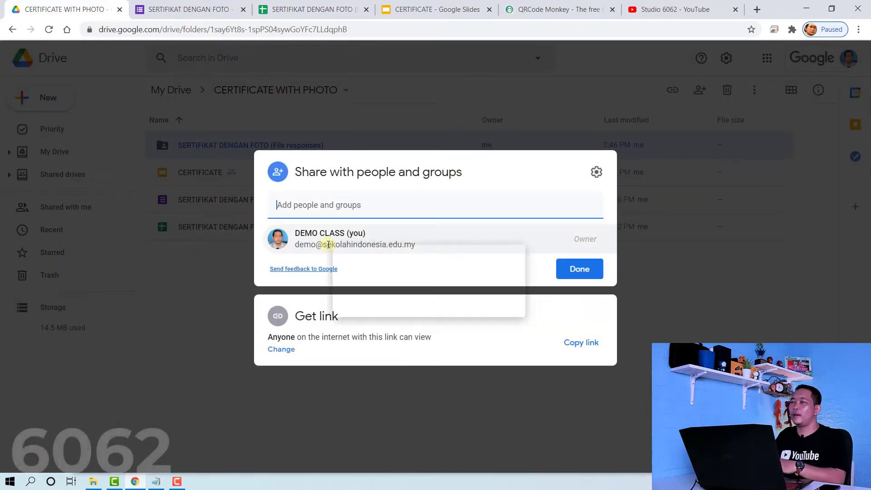
mouse_move(354, 243)
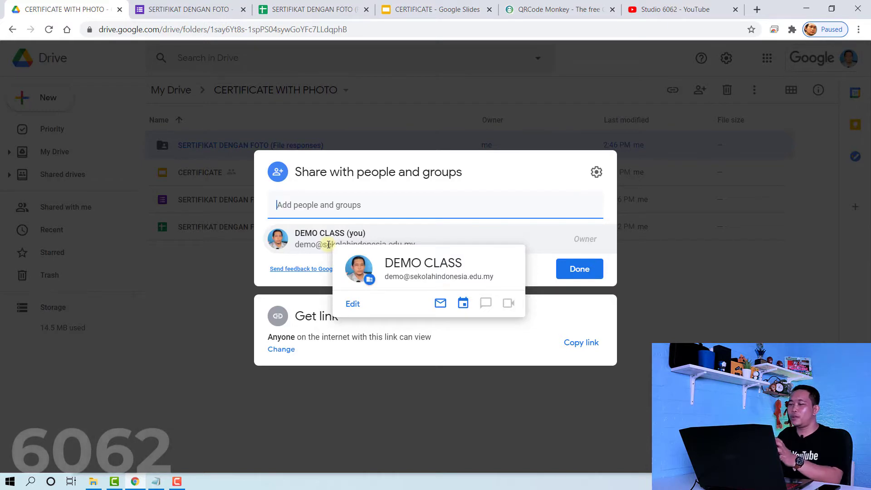
left_click(282, 349)
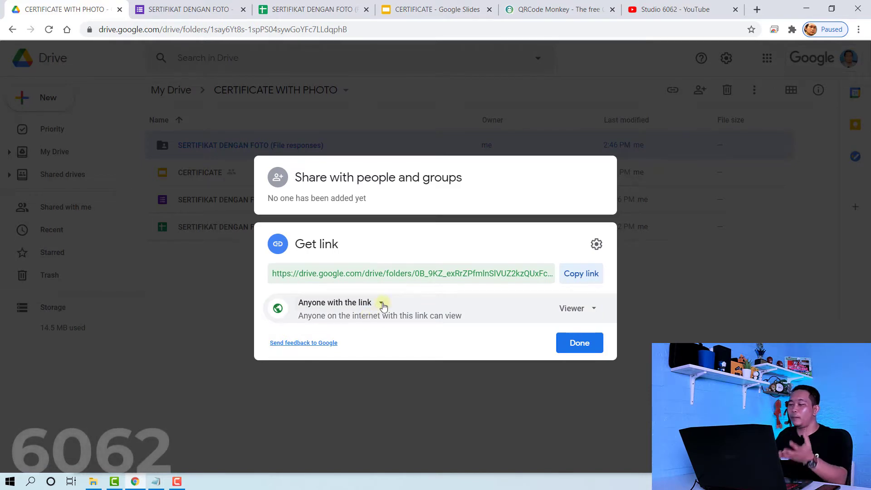
left_click(383, 304)
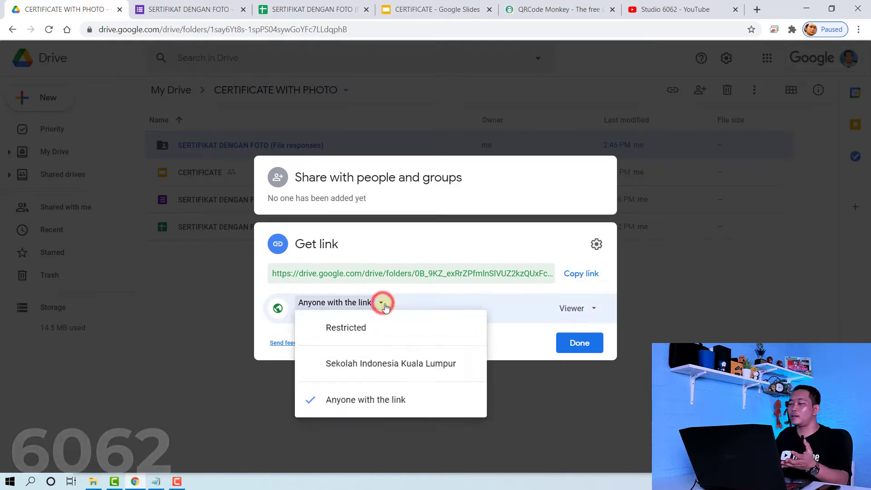
left_click(627, 399)
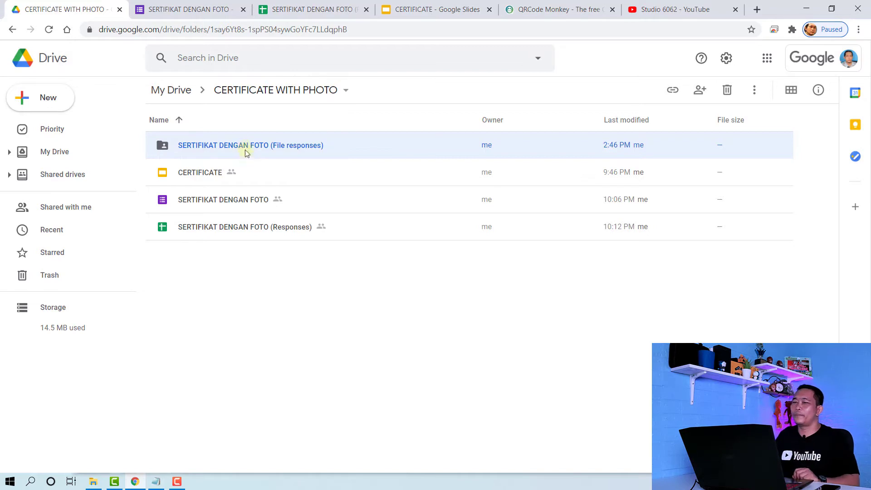
left_click(307, 316)
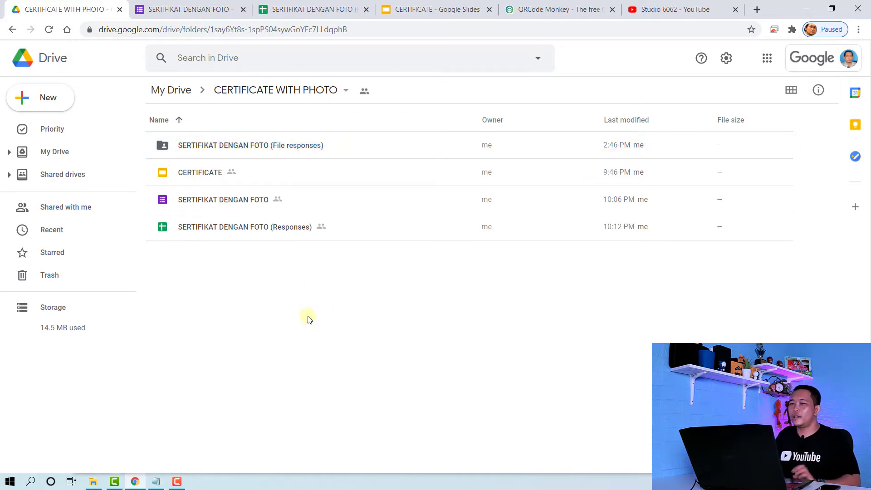
Preview the live SERTIFIKAT DENGAN FOTO form and highlight its viewform web address.
left_click(187, 4)
scroll(357, 224, "up", 5)
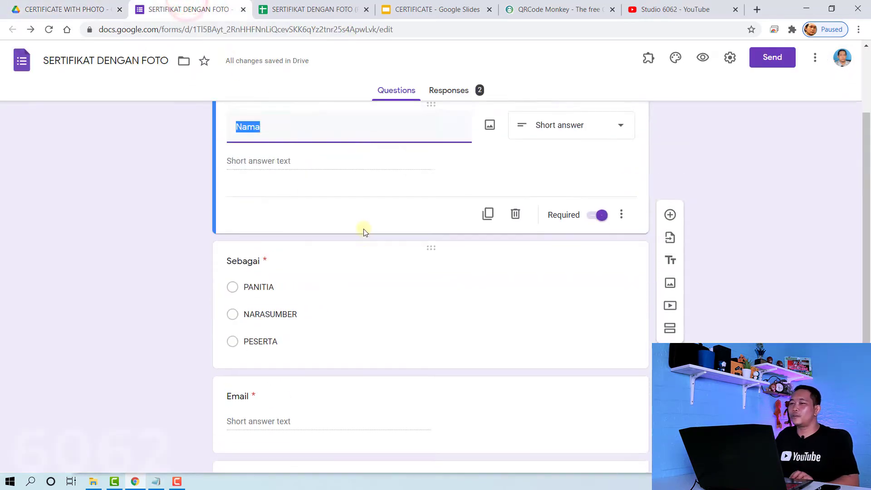
left_click(704, 58)
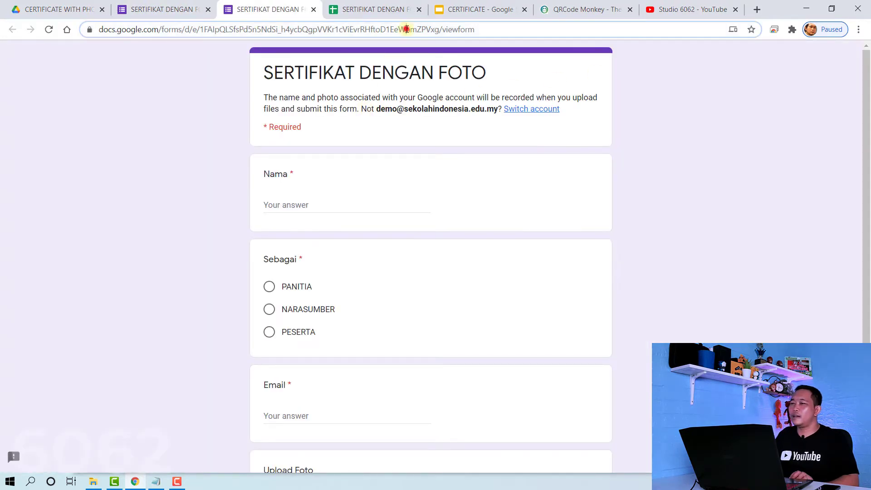
left_click(403, 30)
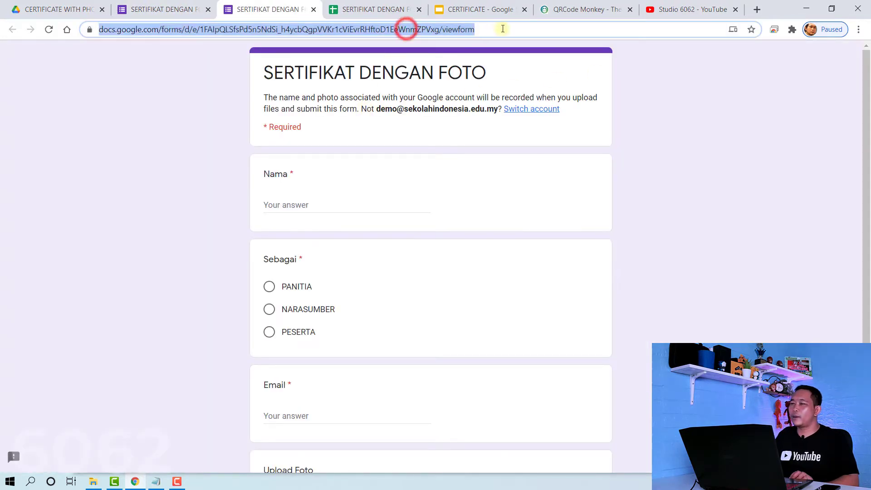
left_click(503, 30)
left_click_drag(530, 28, 101, 35)
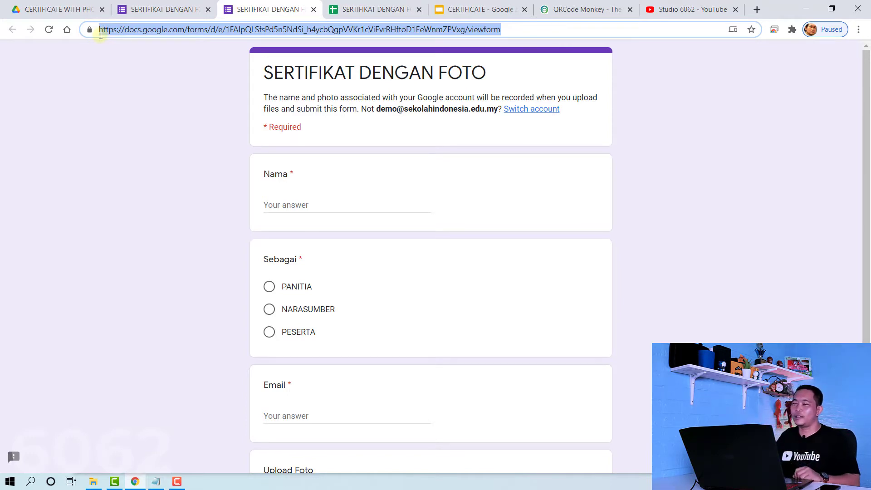
left_click(301, 201)
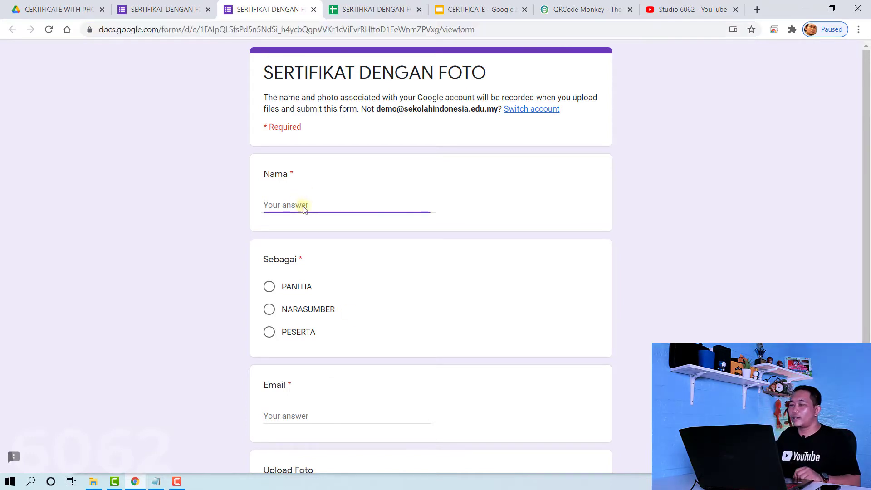
scroll(379, 326, "down", 5)
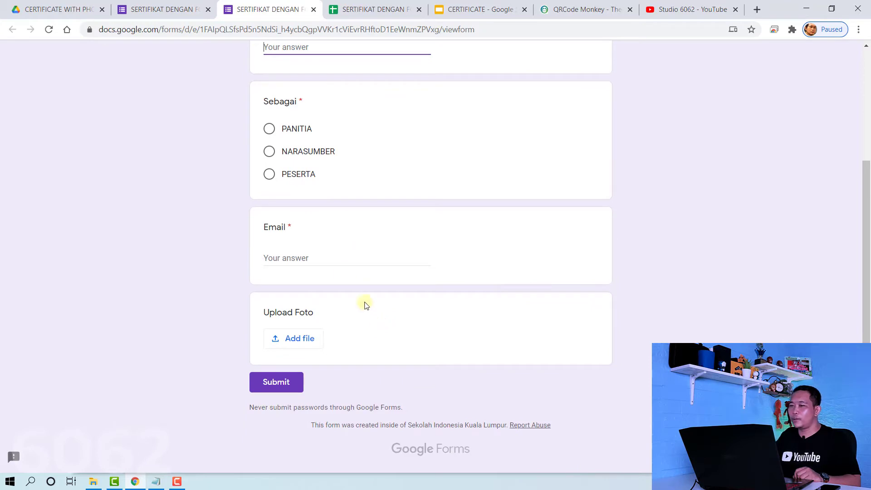
Open the form's collected responses in the linked spreadsheet.
left_click(166, 9)
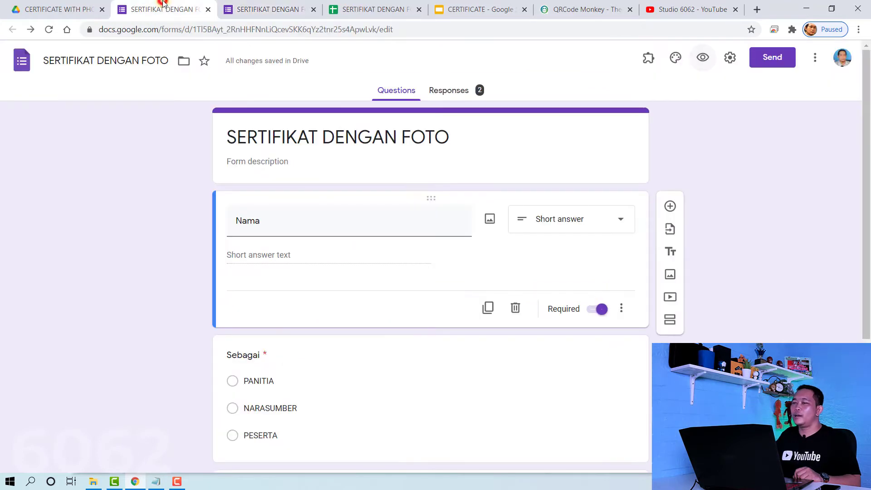
left_click(444, 90)
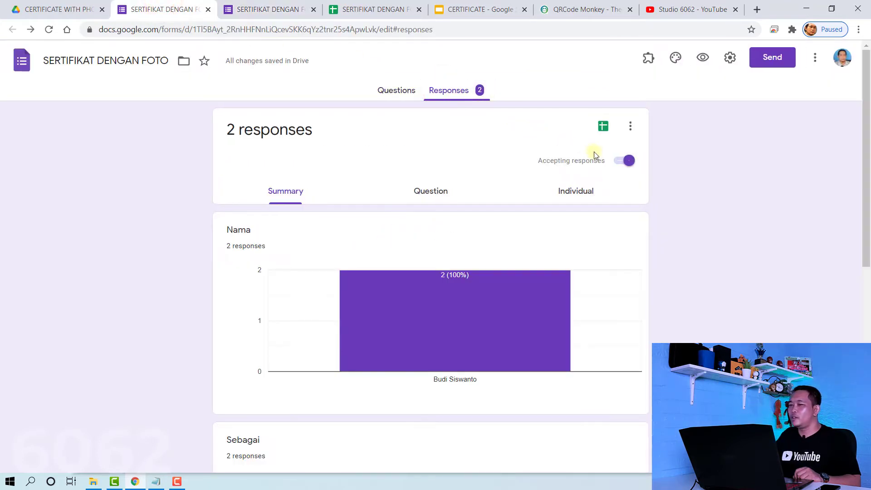
left_click(604, 127)
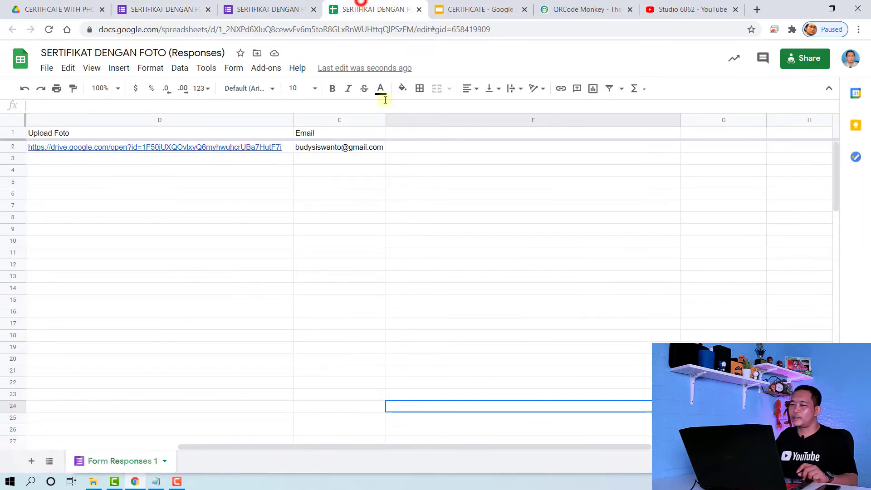
Check the submitted response row and preview its Upload Foto photo link.
left_click(425, 270)
left_click_drag(420, 445, 209, 443)
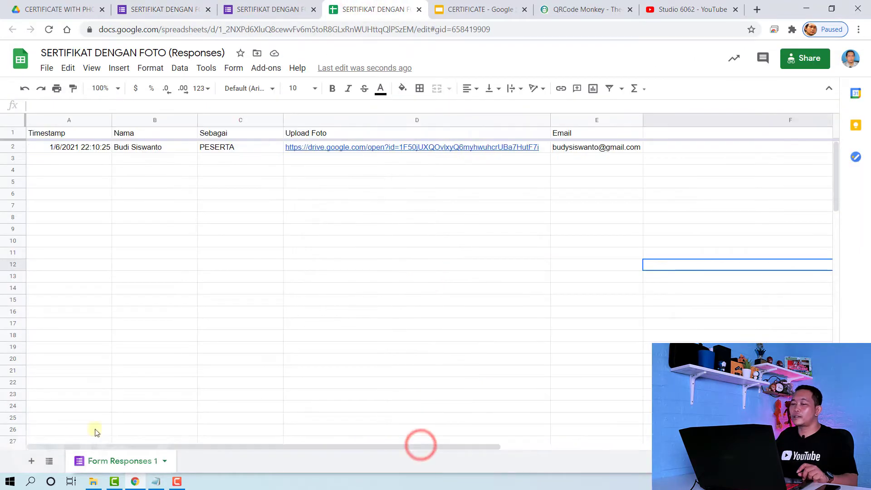
left_click(335, 277)
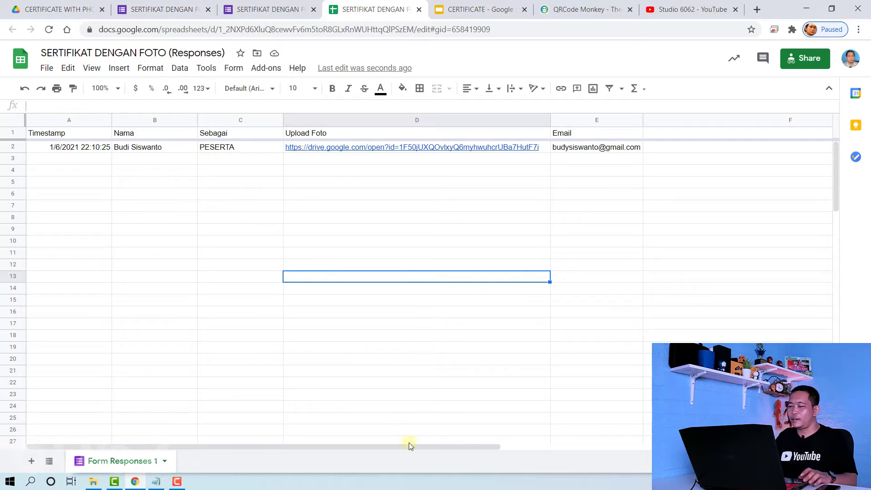
left_click(400, 338)
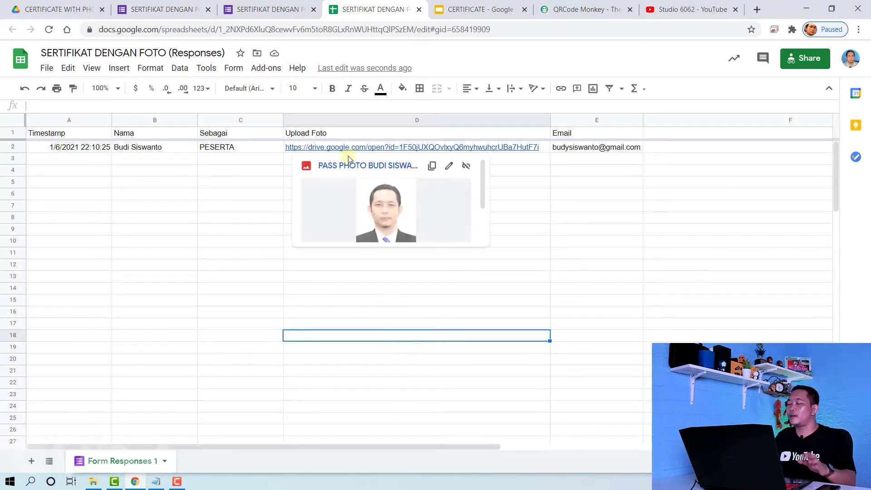
mouse_move(367, 147)
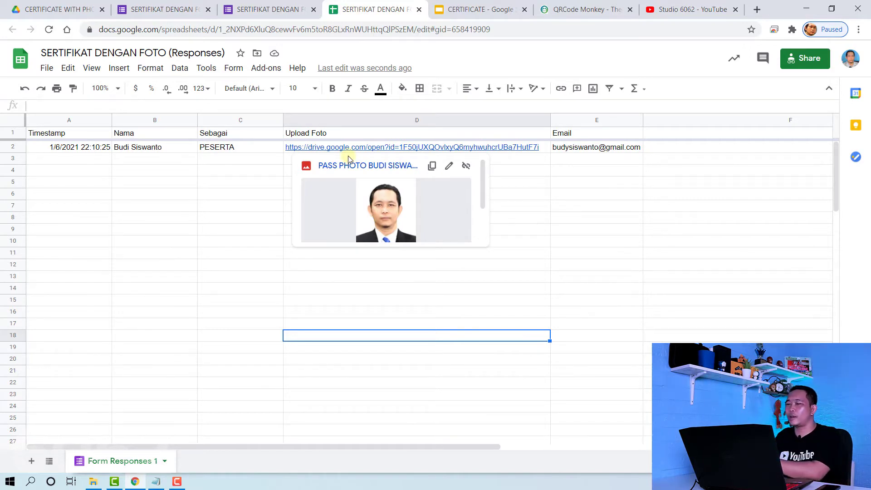
left_click(597, 270)
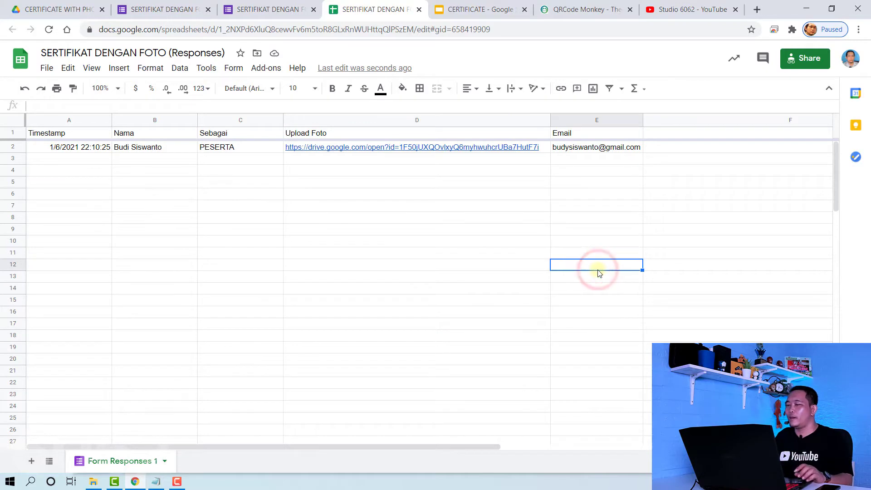
Copy the prepared arrayformula line from Notepad.
left_click(156, 482)
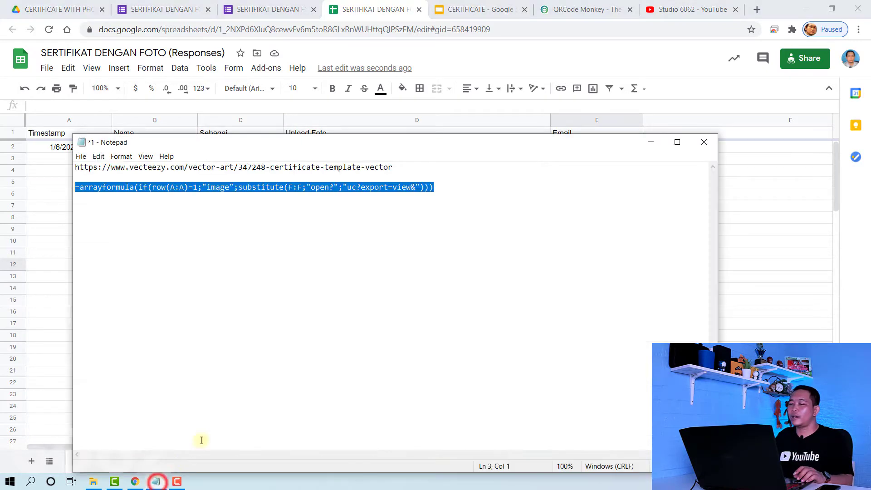
left_click(462, 186)
left_click_drag(441, 188, 75, 187)
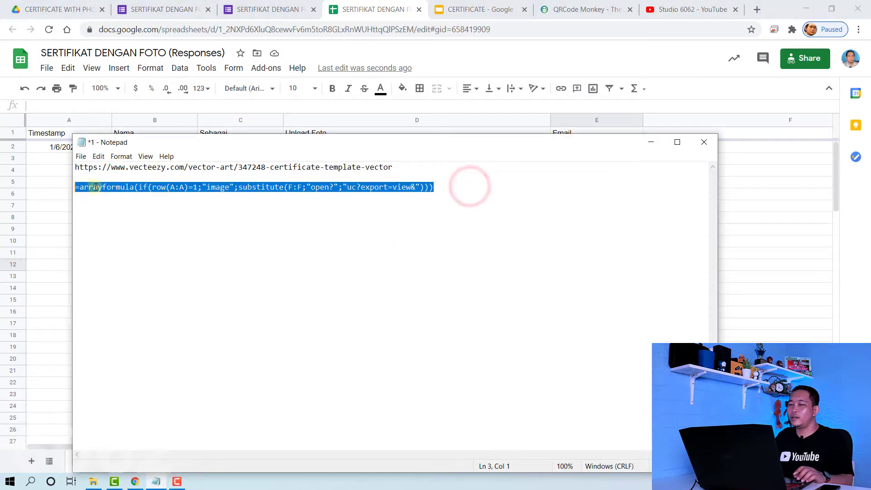
right_click(111, 187)
left_click(136, 218)
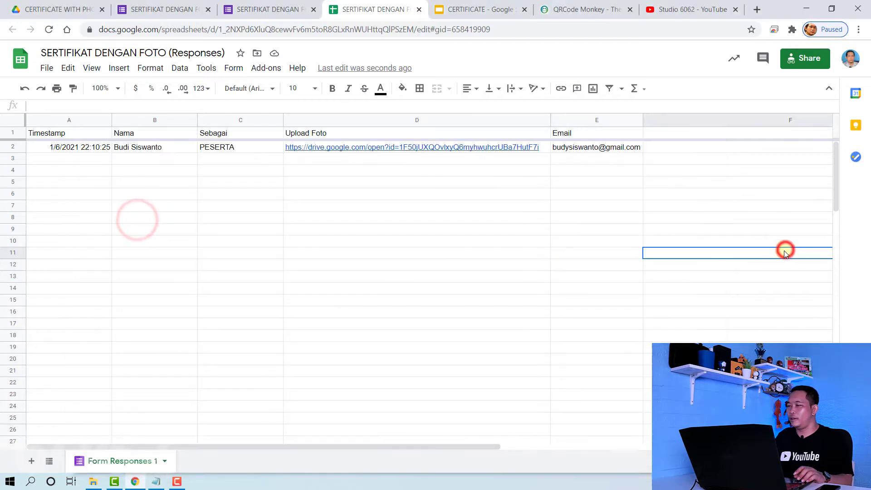
Paste the arrayformula into the empty header cell F1.
left_click(785, 251)
left_click_drag(458, 448, 594, 447)
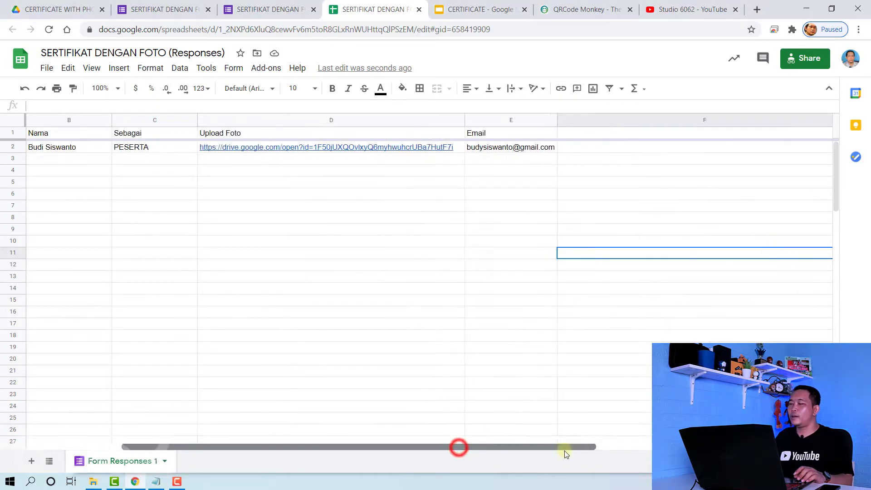
left_click(495, 132)
mouse_move(326, 147)
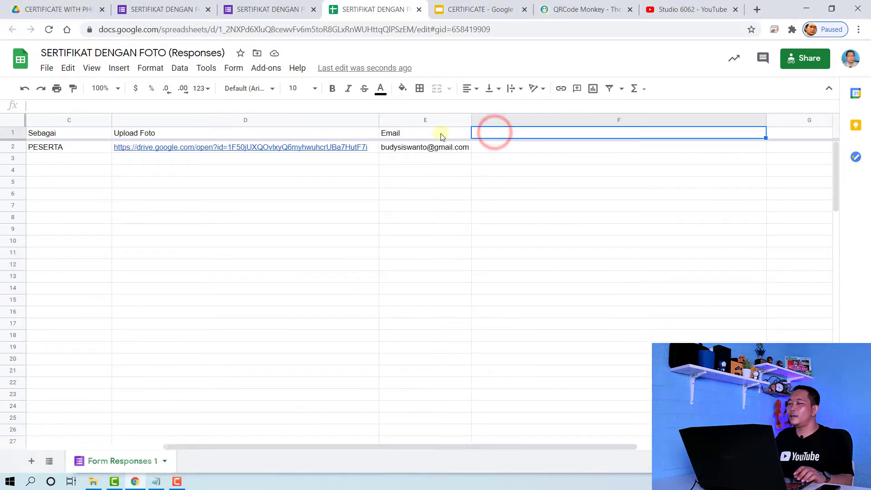
left_click(194, 136)
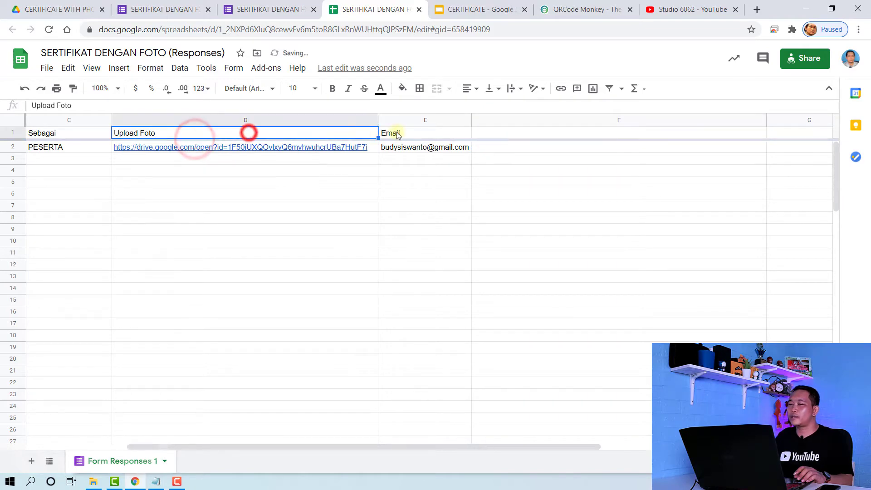
left_click(402, 132)
left_click(490, 132)
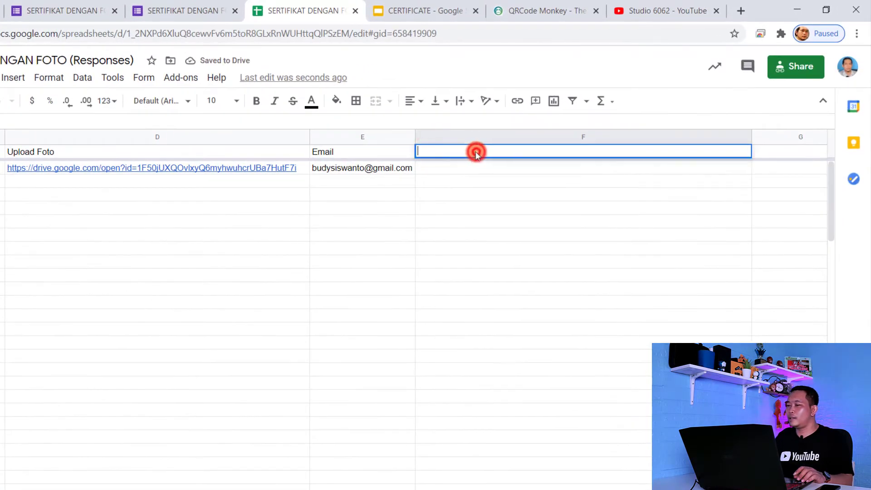
right_click(486, 143)
left_click(503, 249)
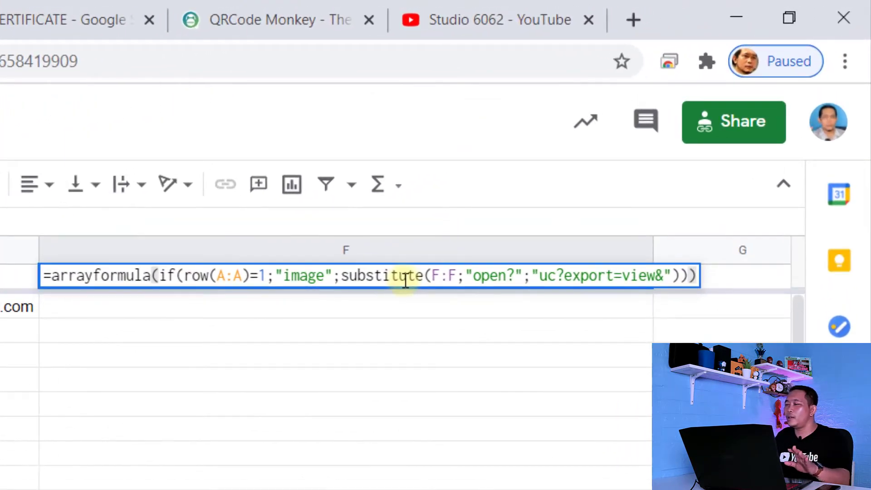
Change the formula's substitute range from F:F to D:D and commit it.
left_click(441, 272)
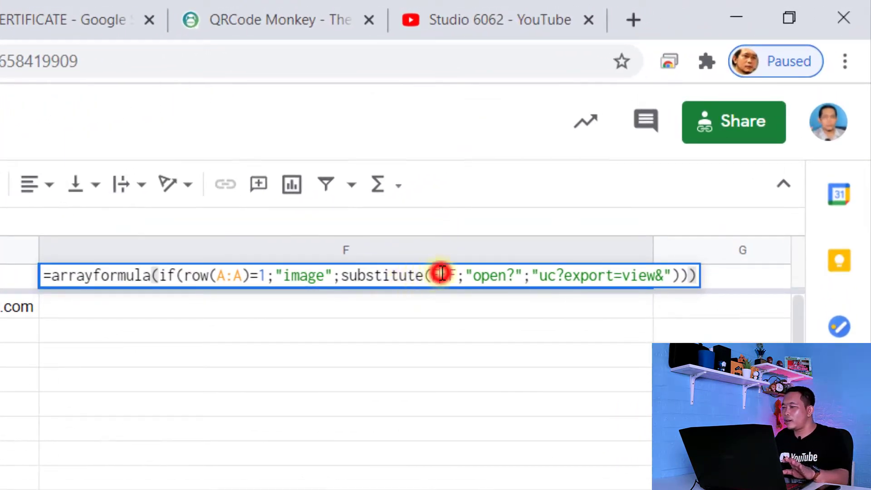
left_click(455, 272)
left_click(441, 273)
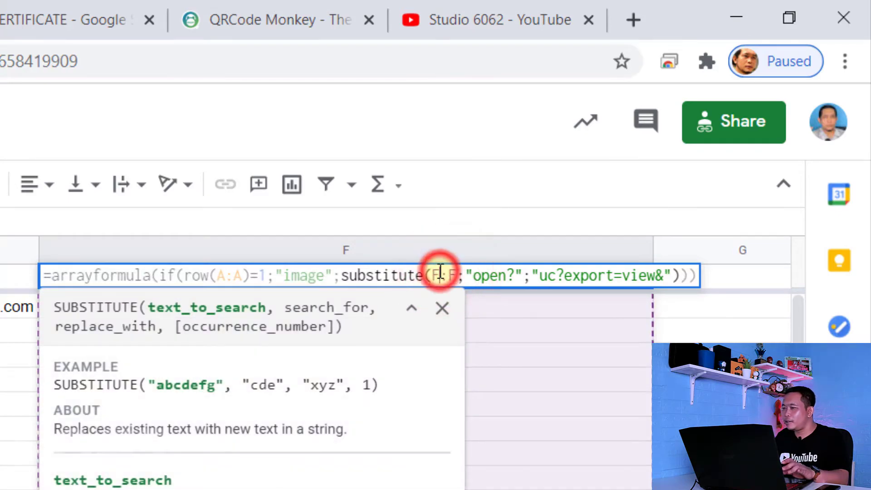
key("BackSpace")
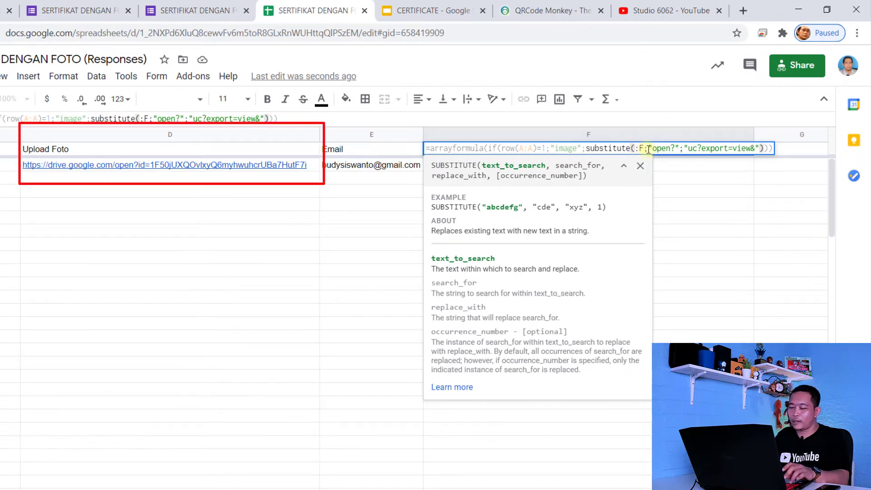
type("D")
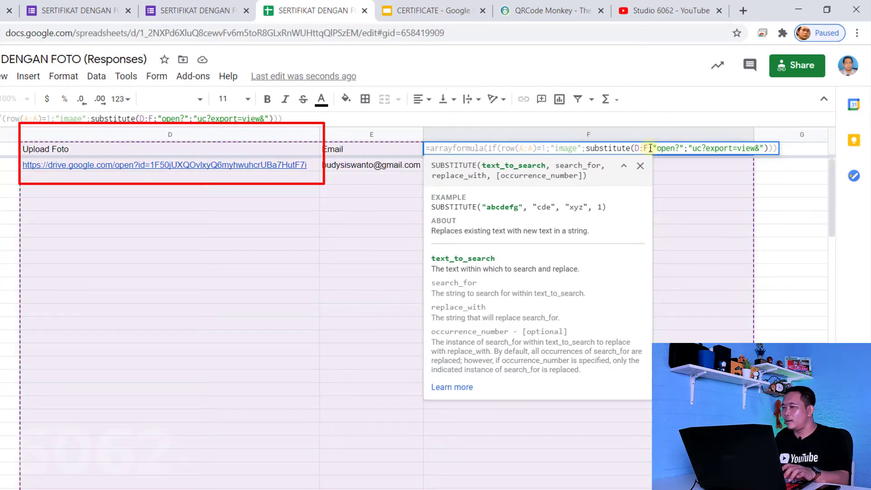
left_click(650, 148)
key("BackSpace")
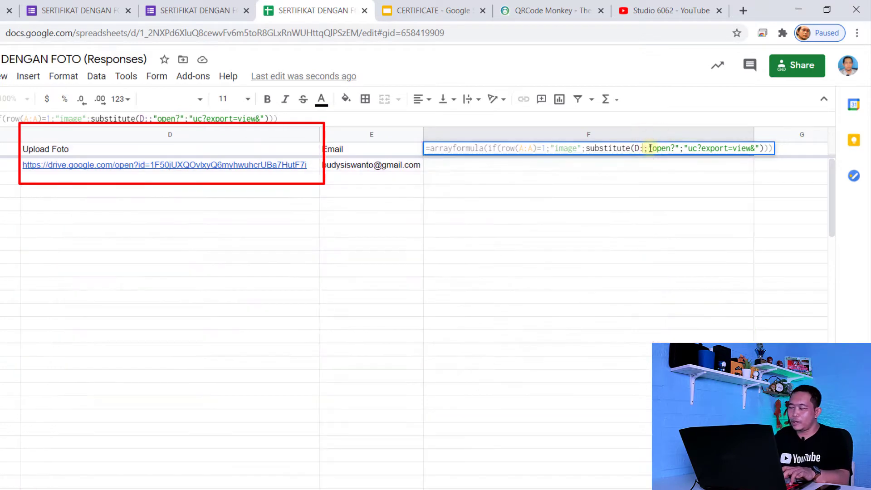
type("D")
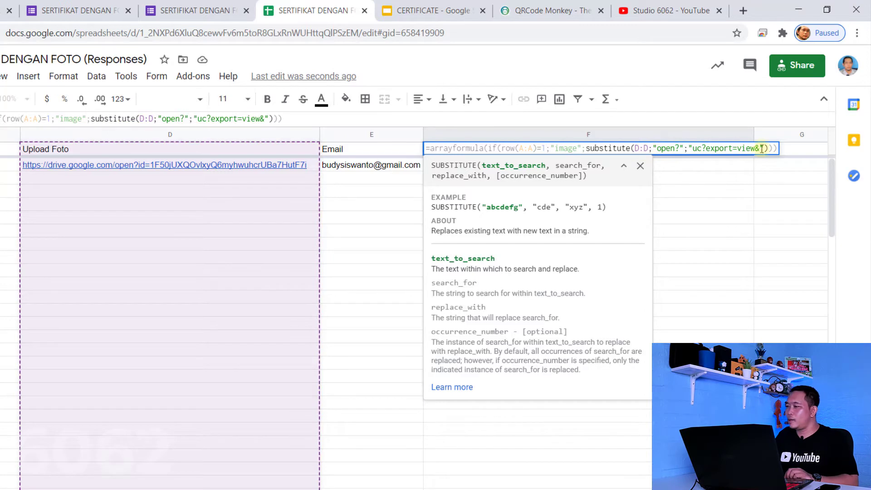
key("Return")
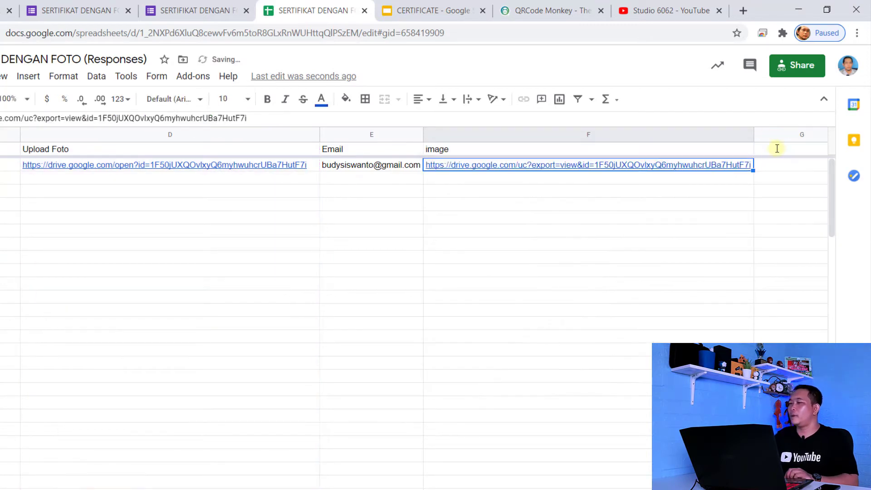
Verify the new image column's F2 link opens the uploaded photo.
left_click(519, 152)
left_click(500, 178)
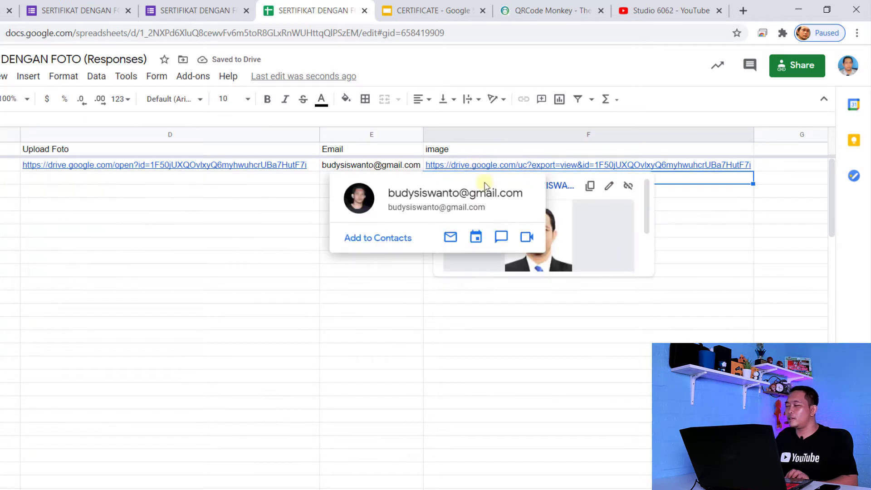
left_click(591, 340)
left_click(586, 272)
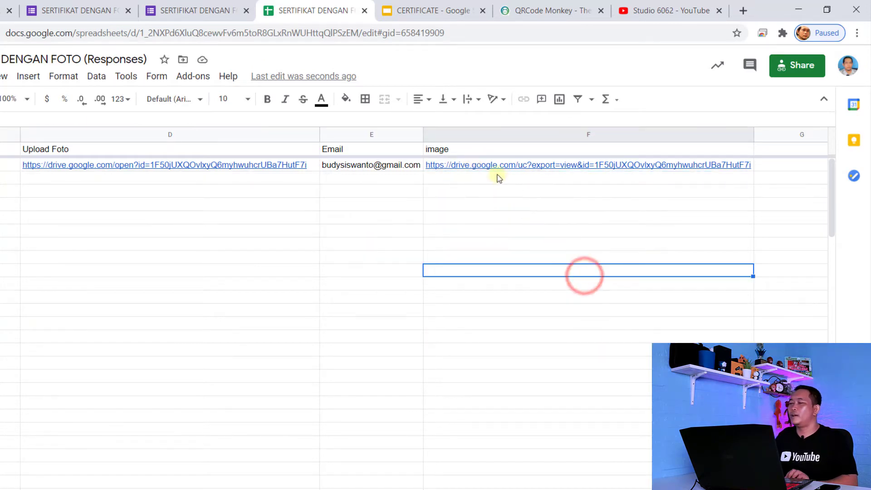
left_click(414, 285)
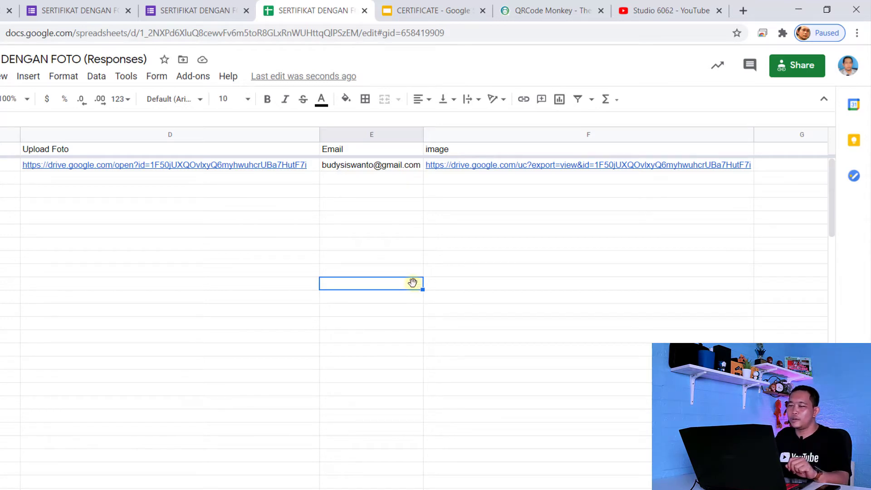
left_click(196, 76)
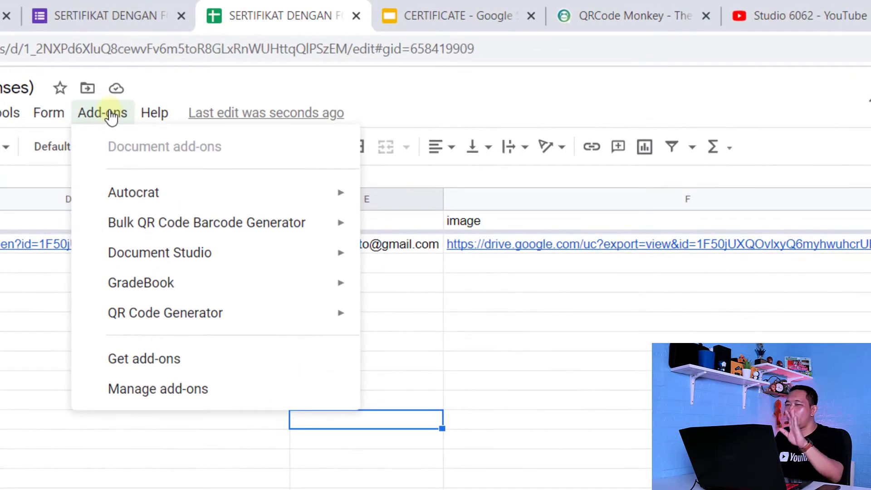
Confirm in the add-on store that Autocrat is installed.
left_click(156, 357)
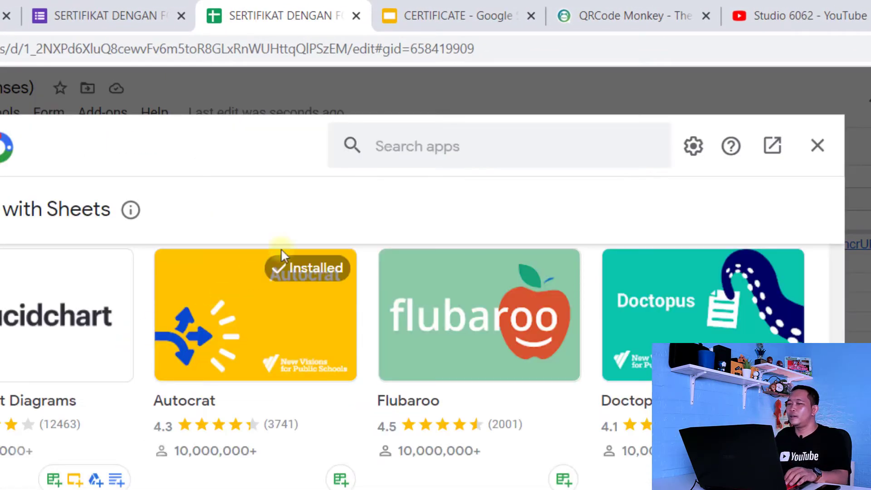
left_click(402, 145)
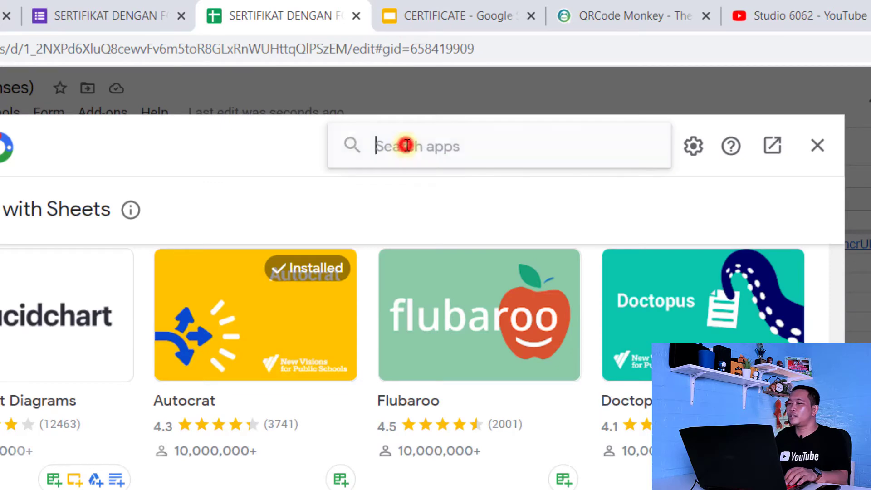
left_click(239, 361)
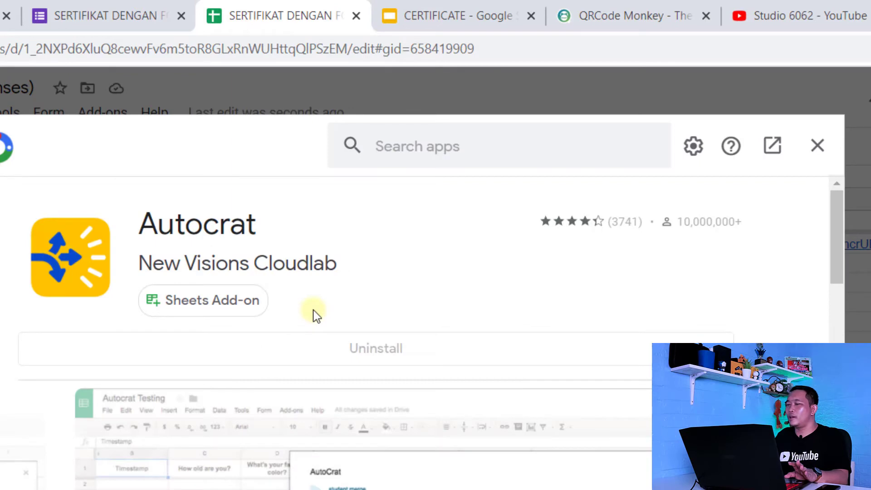
scroll(434, 363, "down", 3)
scroll(434, 363, "down", 5)
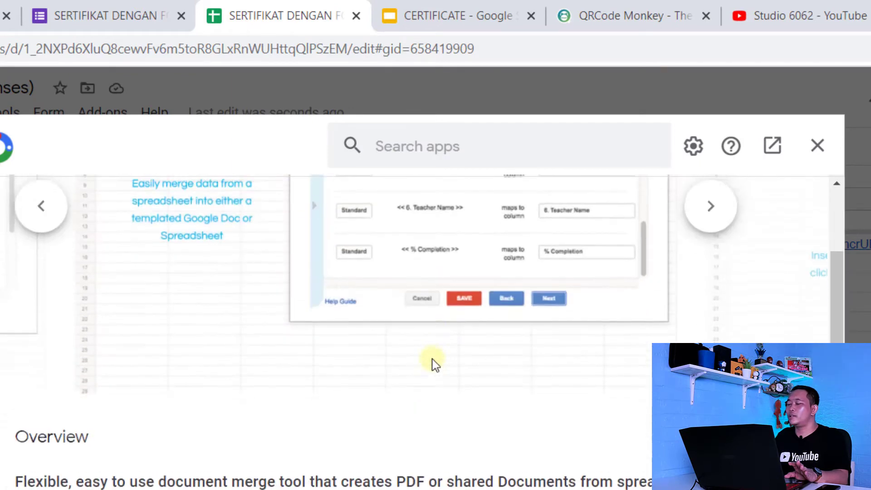
scroll(434, 363, "up", 6)
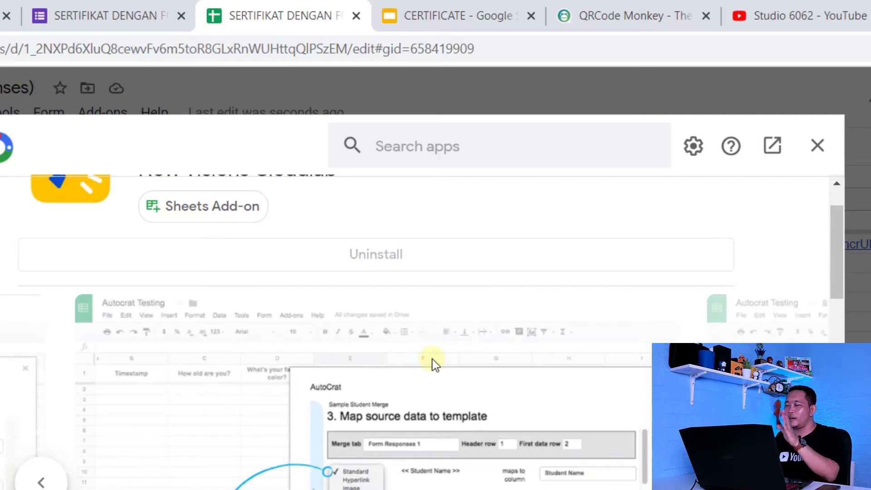
scroll(434, 362, "down", 4)
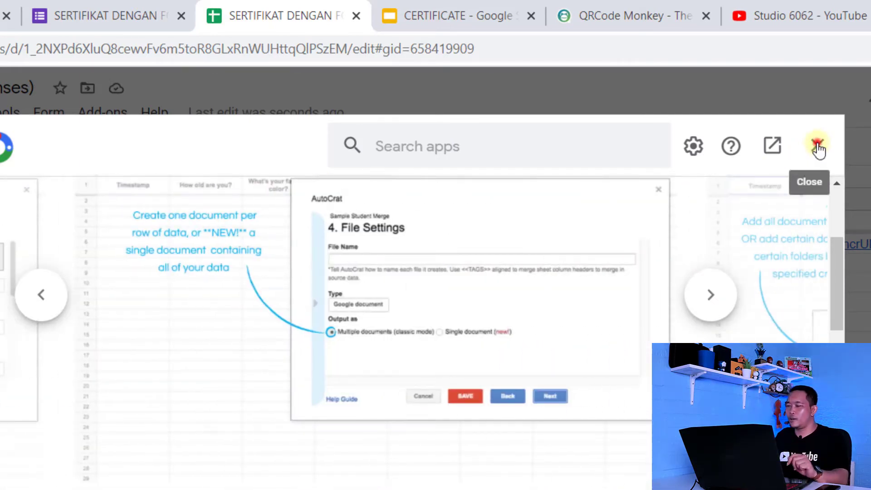
left_click(817, 146)
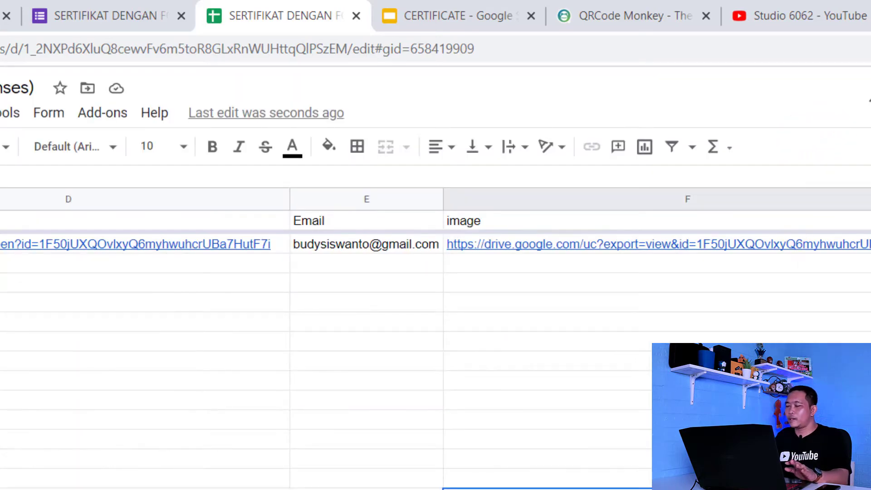
Switch to the CERTIFICATE presentation with its certificate slide.
scroll(435, 318, "left", 3)
scroll(435, 317, "left", 3)
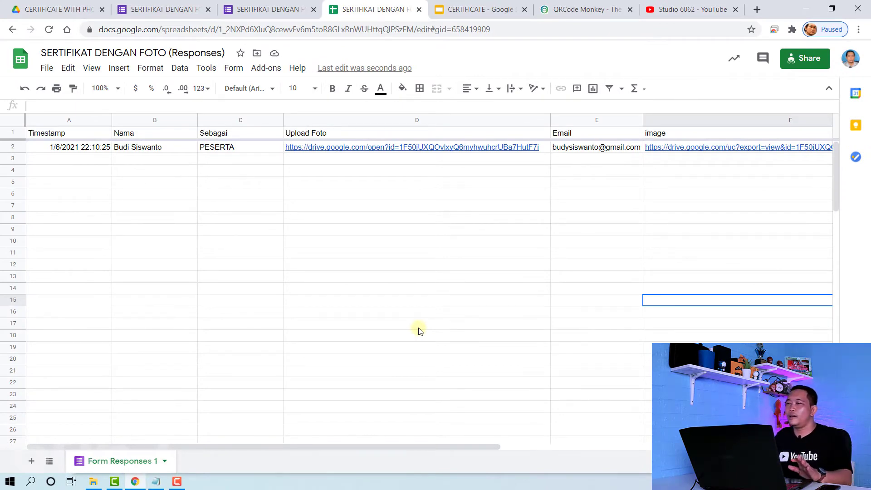
left_click(469, 10)
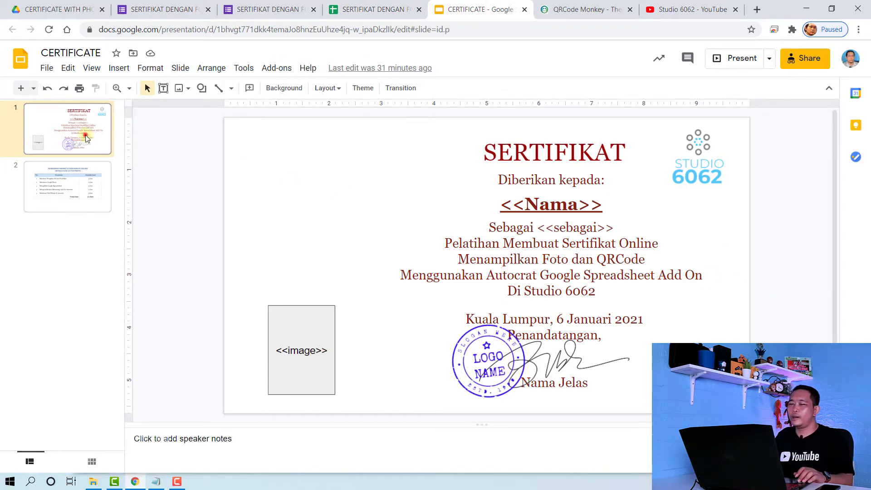
Set the certificate slide's background to BACKGOUND from Desktop > CERTIFICATE WITH PHOTO.
left_click(70, 180)
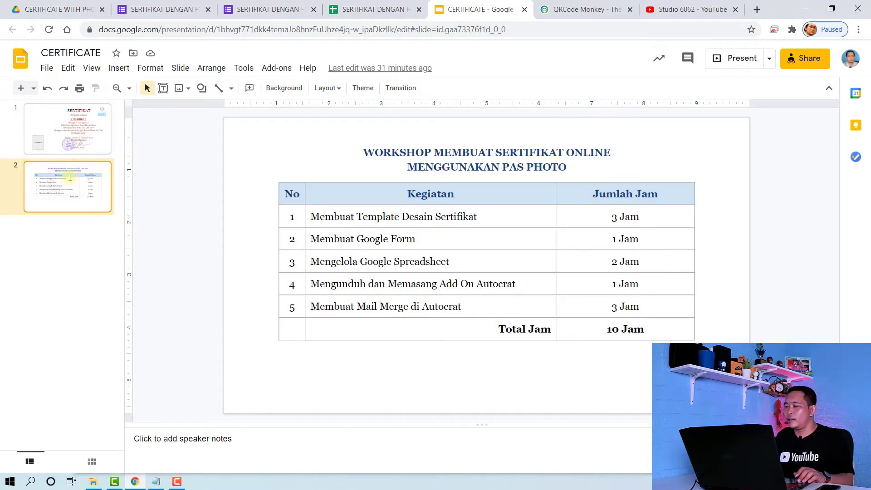
left_click(87, 147)
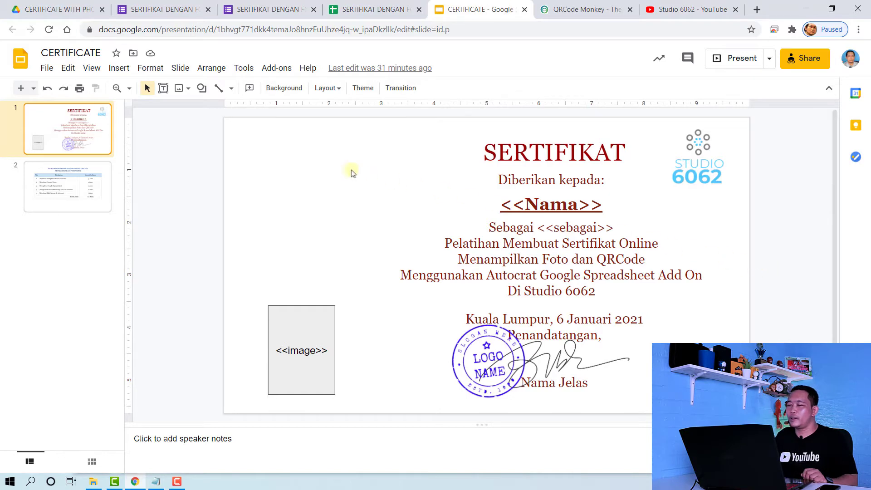
right_click(280, 156)
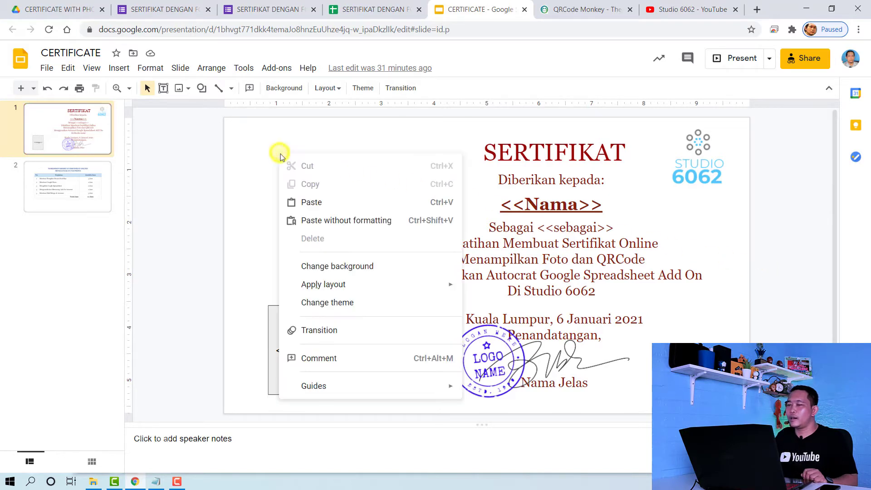
left_click(357, 267)
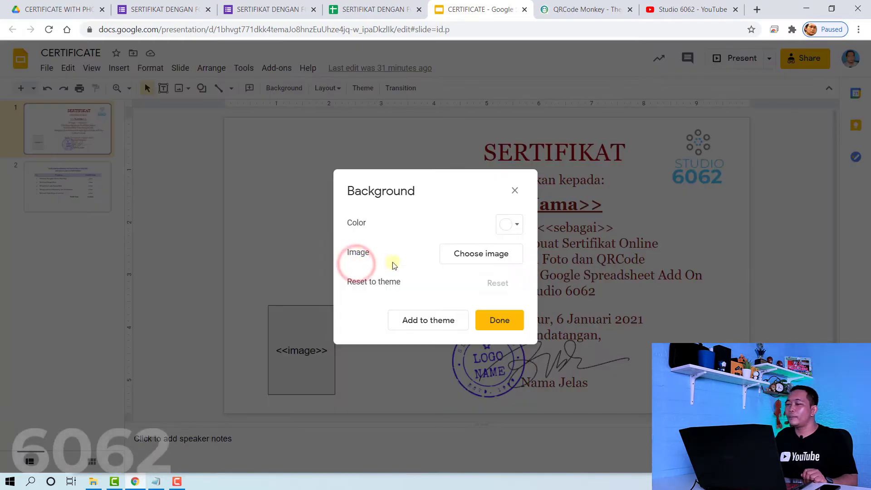
left_click(492, 259)
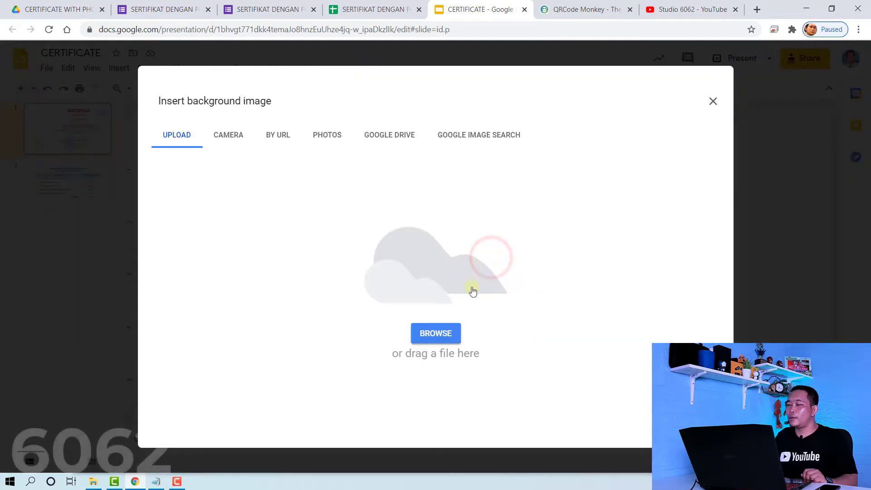
left_click(444, 331)
left_click(63, 92)
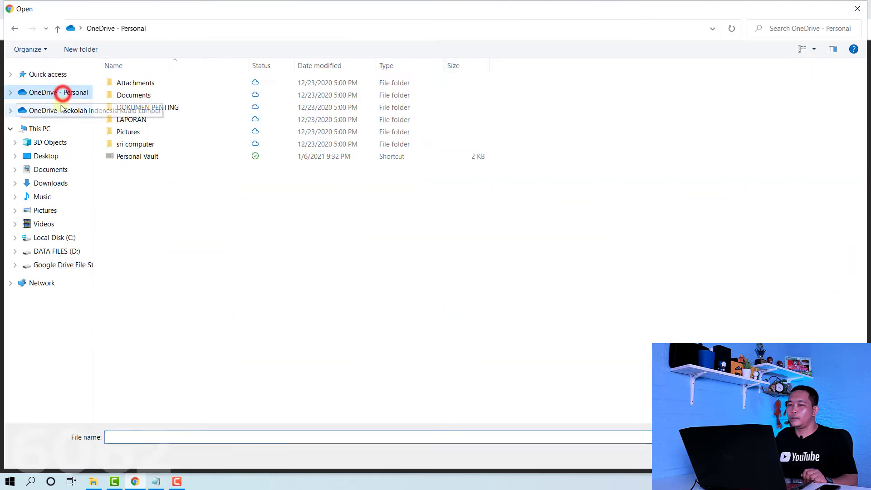
left_click(51, 156)
double_click(133, 95)
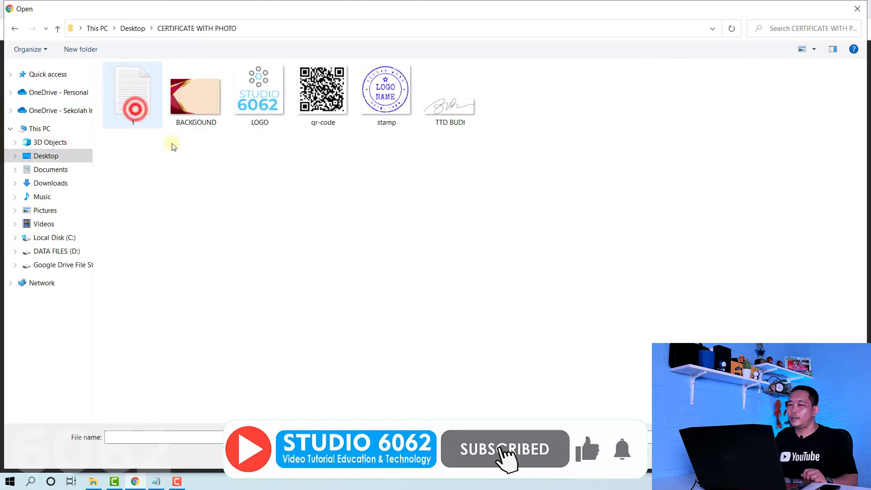
double_click(195, 102)
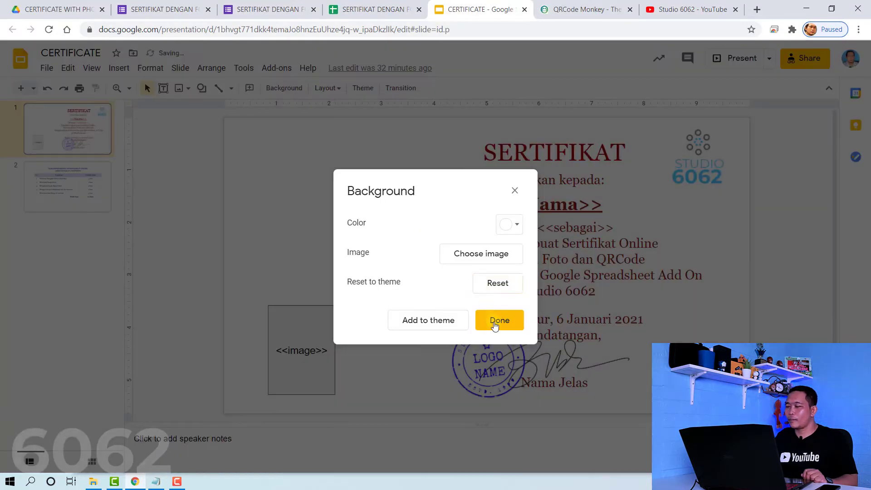
left_click(498, 320)
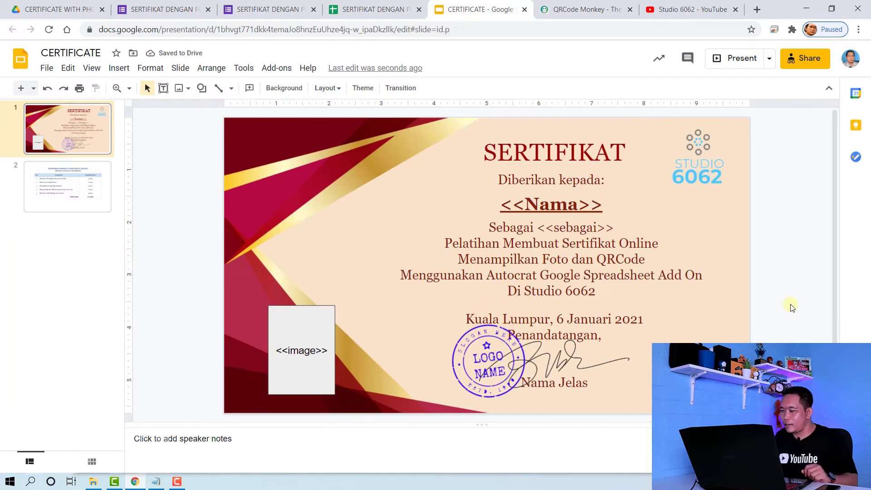
left_click(692, 167)
left_click(602, 364)
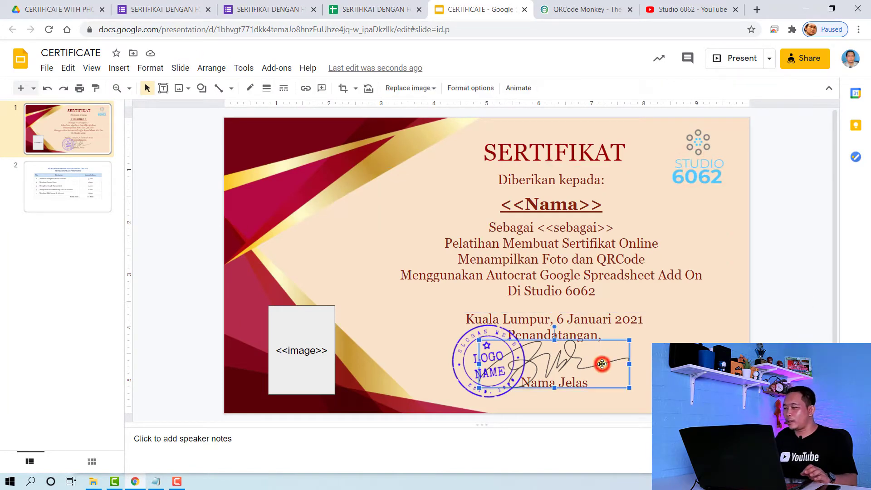
left_click(454, 355)
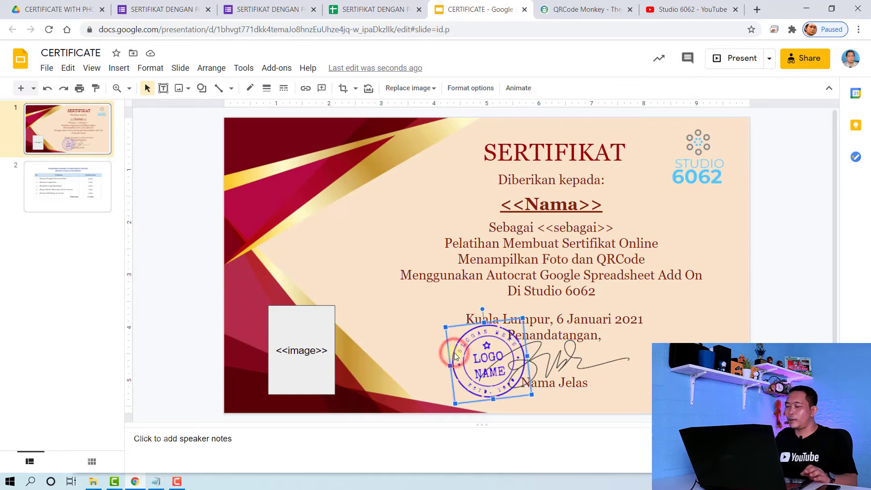
left_click(306, 321)
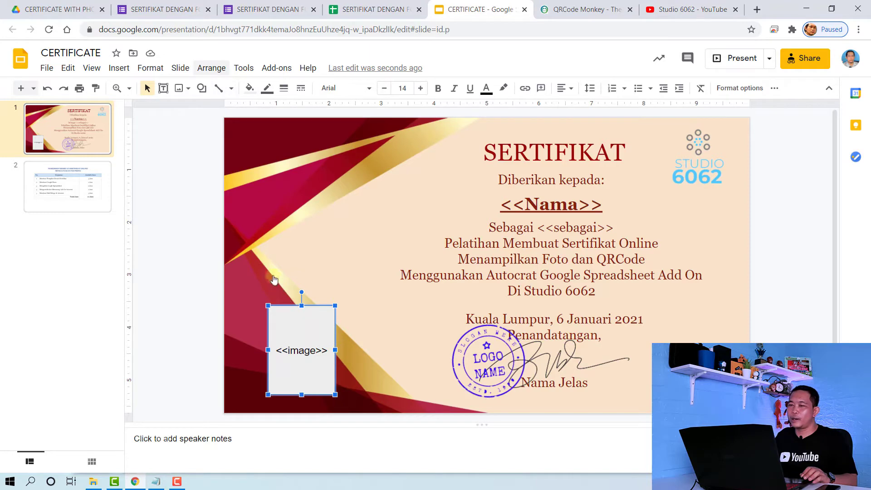
left_click(119, 68)
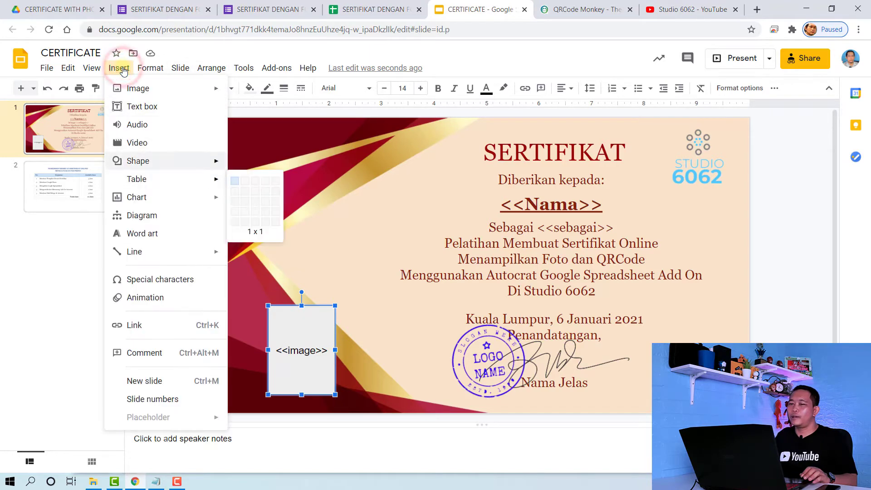
mouse_move(138, 161)
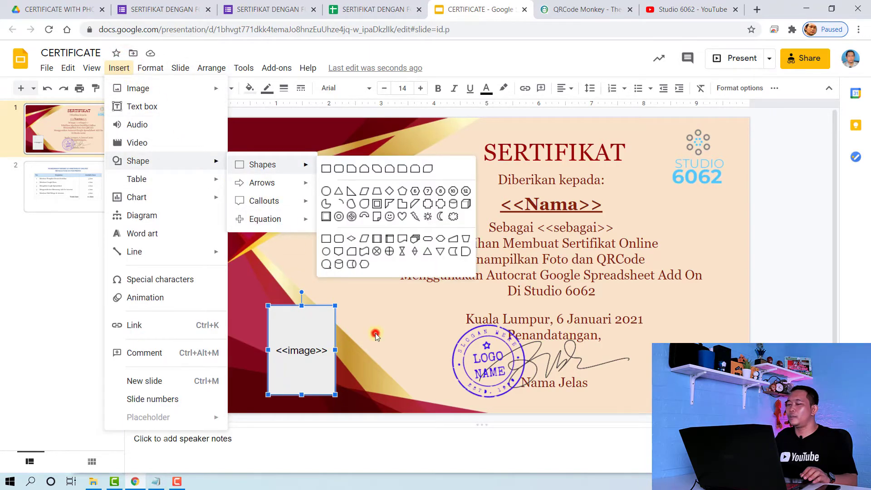
left_click(375, 333)
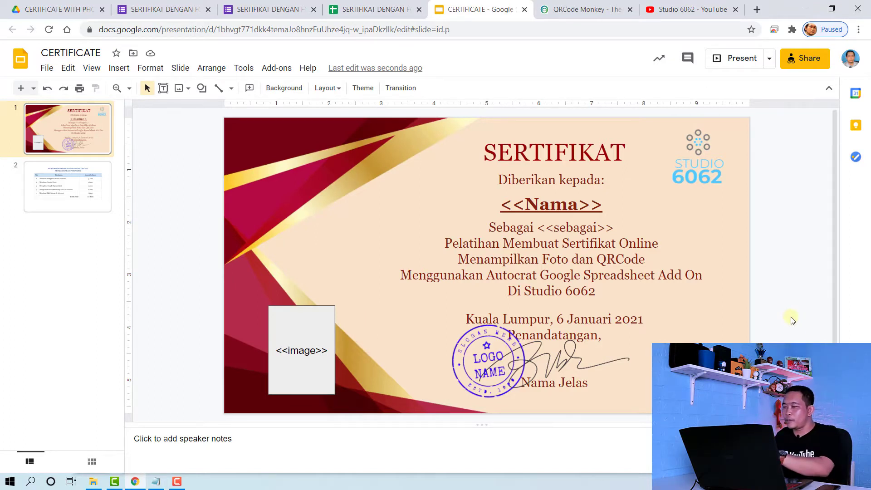
Upload the qr-code image, shrink it, and place it at the slide's bottom-right corner.
left_click(124, 71)
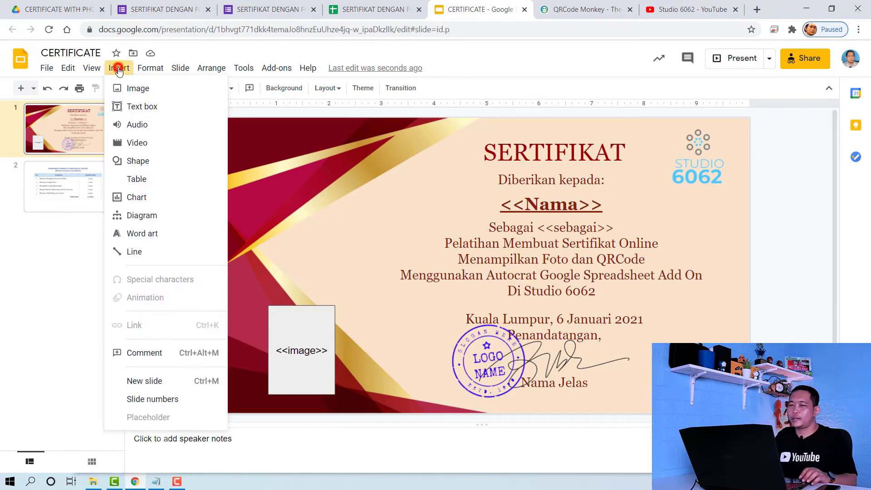
left_click(132, 89)
left_click(262, 93)
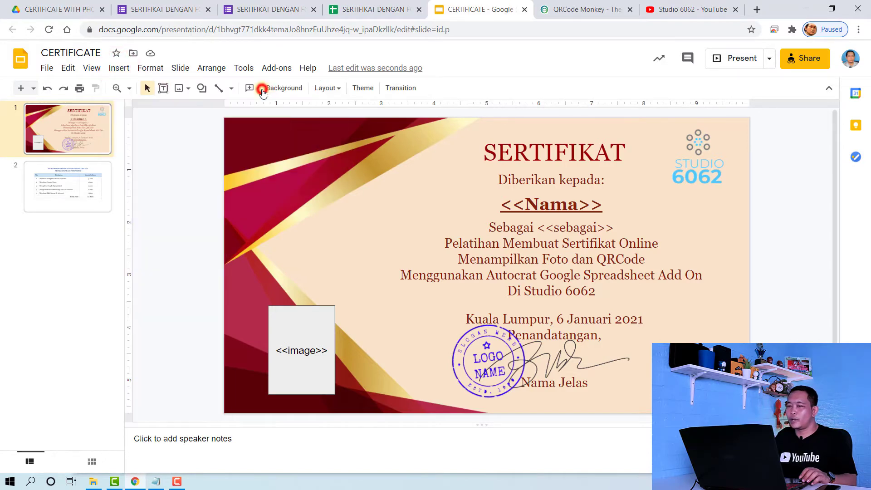
double_click(262, 93)
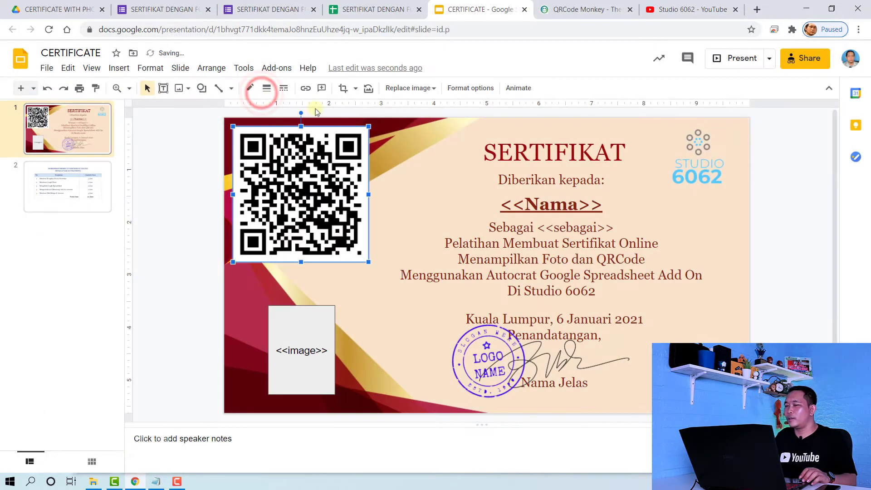
mouse_move(369, 126)
left_mouse_down()
mouse_move(299, 213)
mouse_move(293, 201)
left_mouse_up()
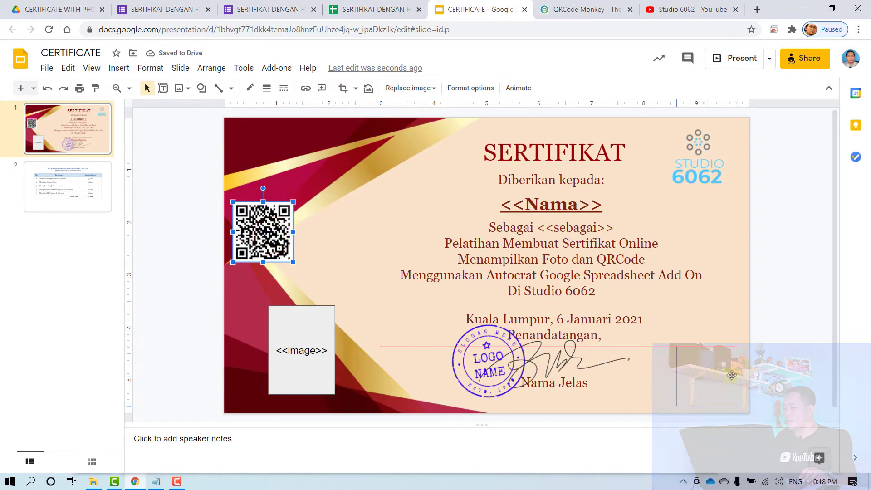
left_click_drag(731, 375, 731, 375)
left_click(785, 354)
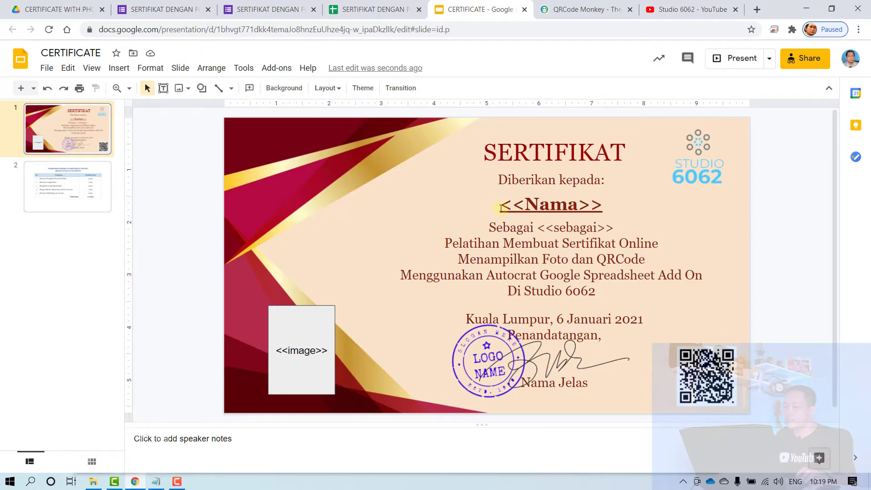
left_click_drag(501, 208, 602, 209)
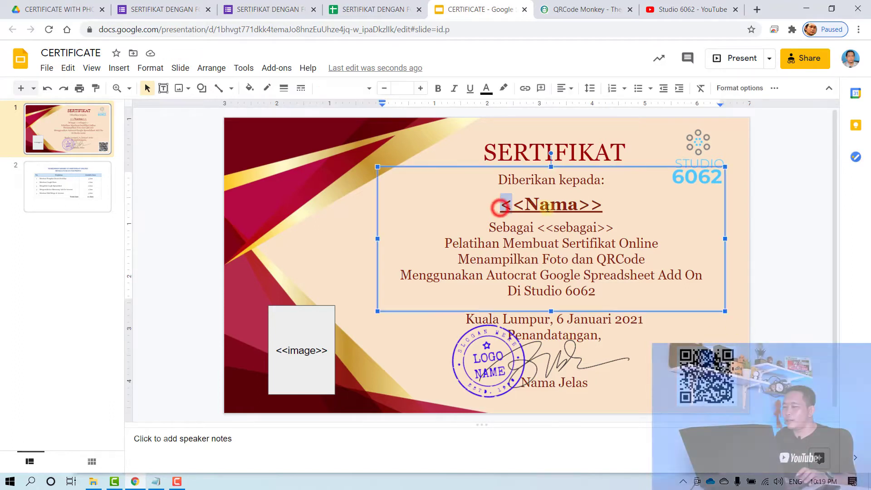
Compare the <<Nama>> placeholder with the Nama column header in B1.
left_click(597, 226)
left_click(794, 262)
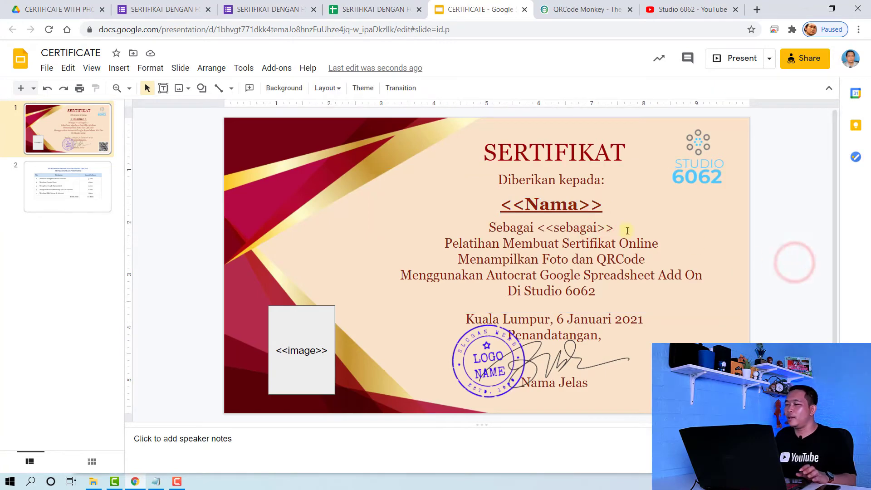
left_click_drag(499, 207, 601, 208)
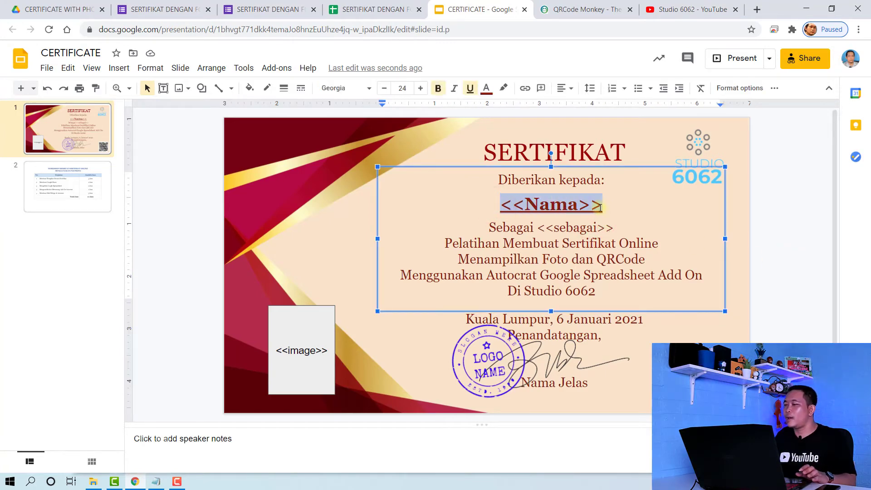
left_click(367, 11)
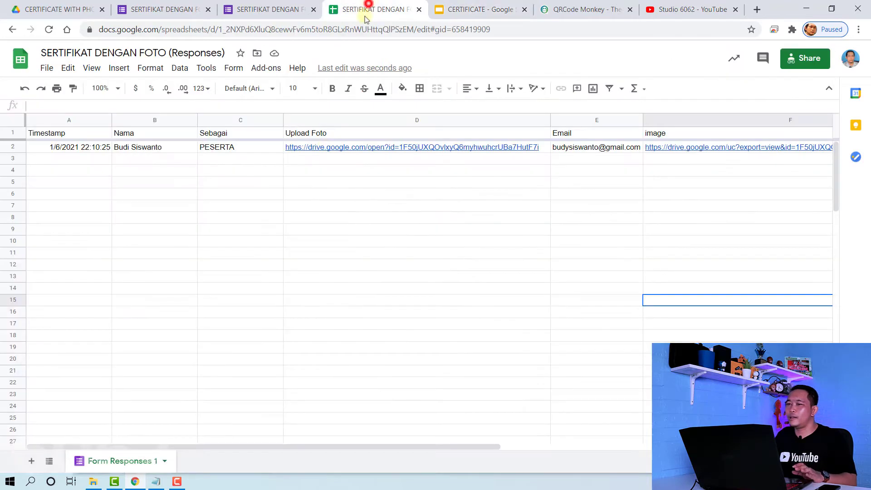
left_click(297, 229)
left_click(153, 147)
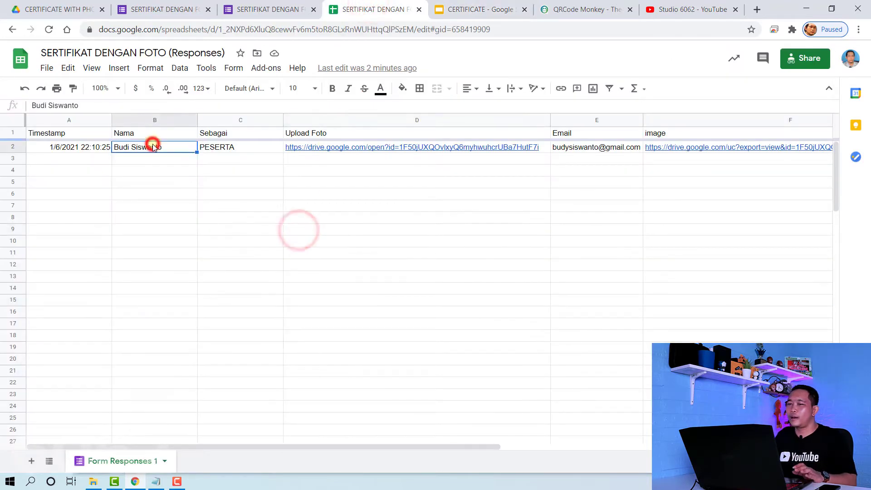
left_click(129, 132)
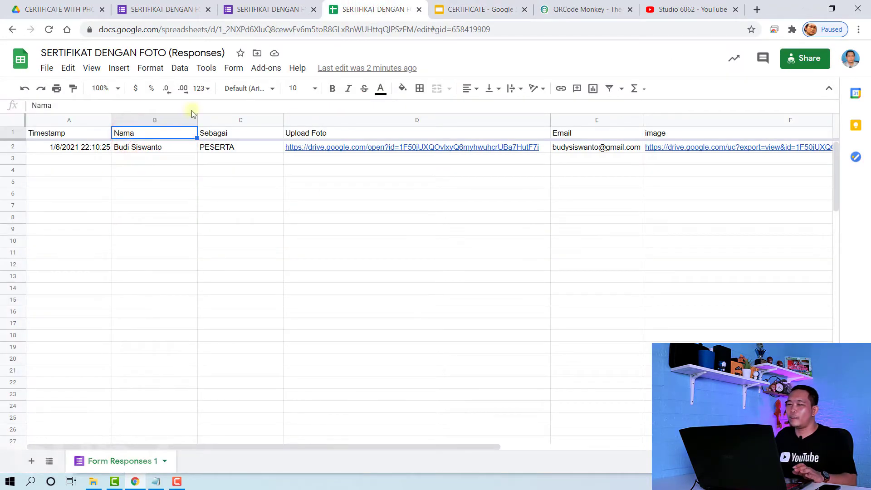
left_click(444, 11)
left_click(551, 208)
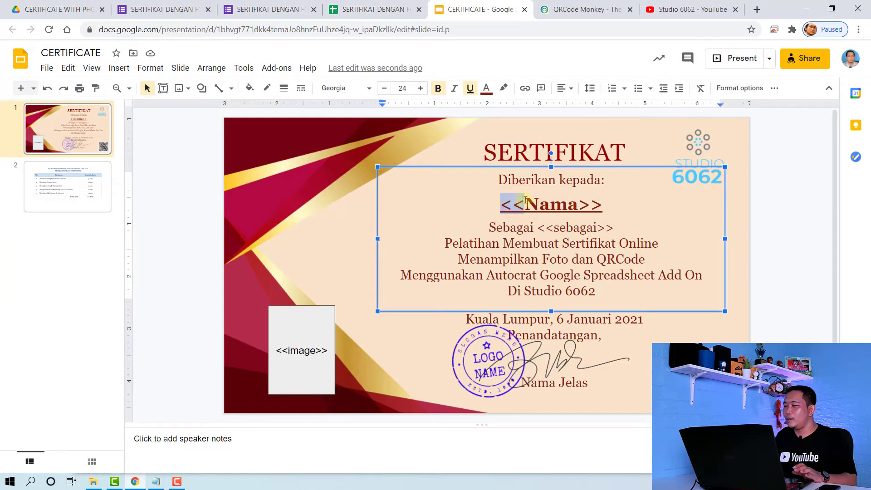
left_click_drag(525, 202, 602, 205)
left_click(608, 205)
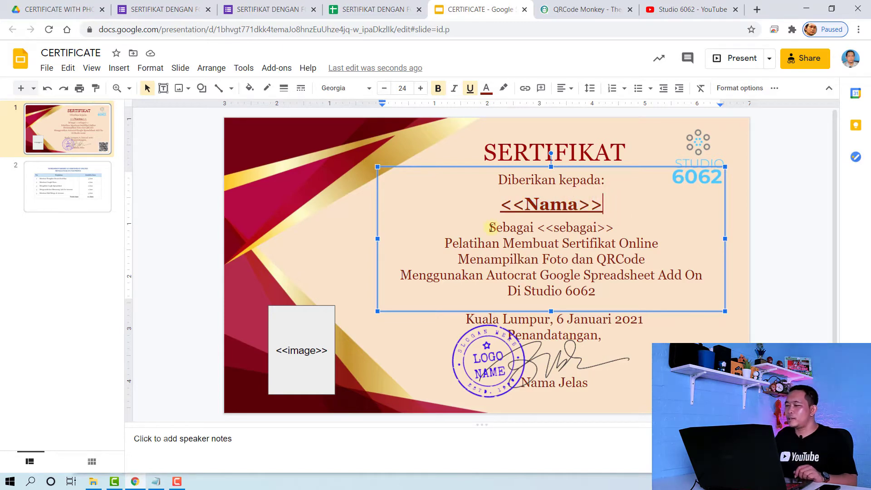
Compare the <<sebagai>> placeholder with the Sebagai column header in C1.
left_click_drag(513, 228, 551, 227)
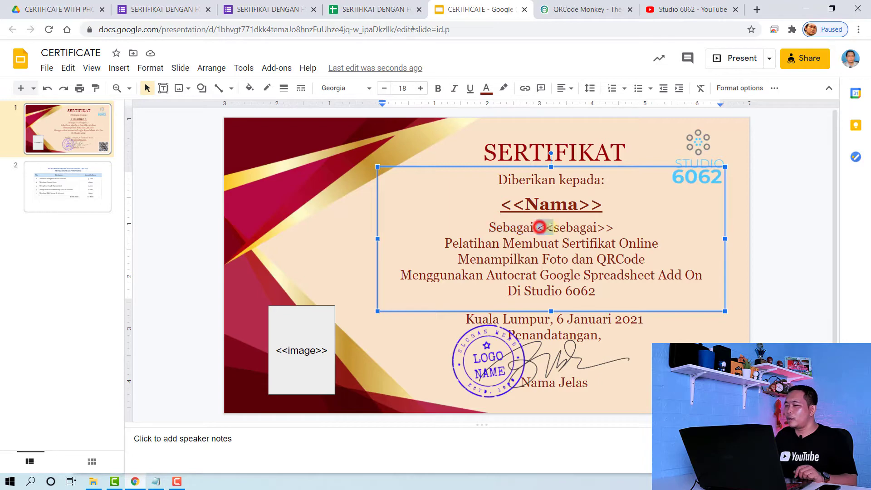
left_click(358, 9)
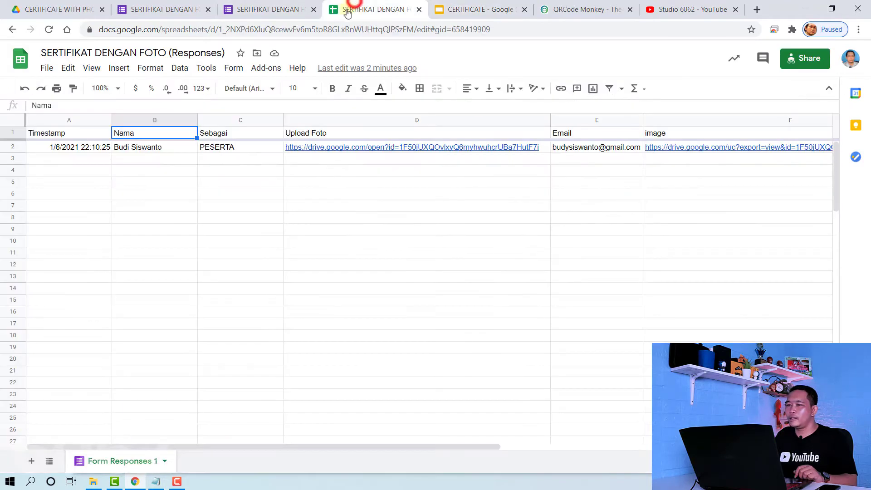
left_click(227, 133)
left_click(462, 5)
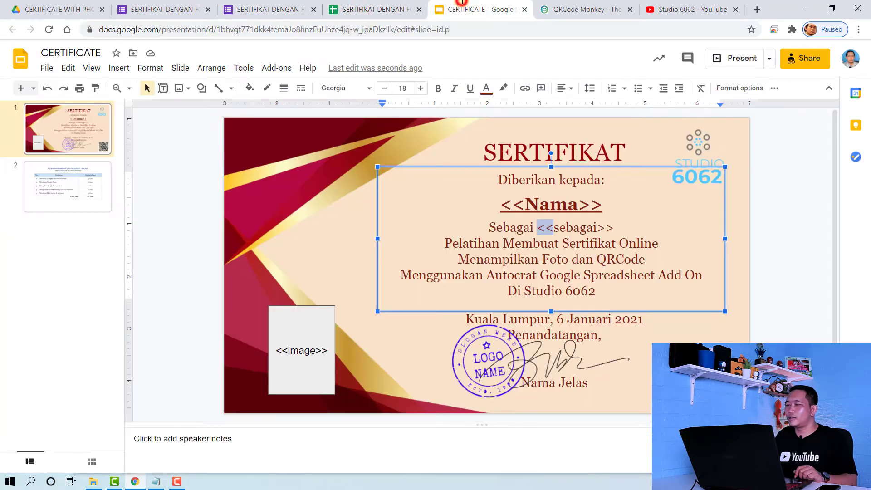
left_click_drag(600, 229, 616, 229)
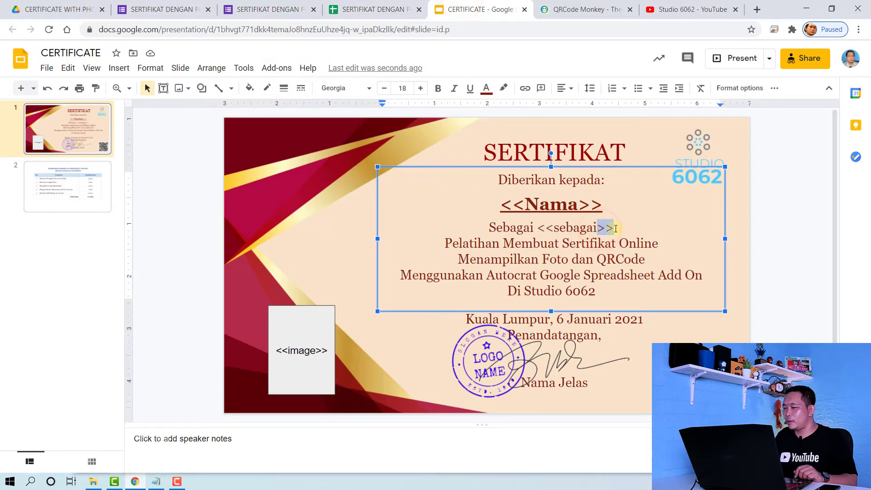
Match the <<image>> placeholder to the image column in F1 of the responses sheet.
left_click(313, 351)
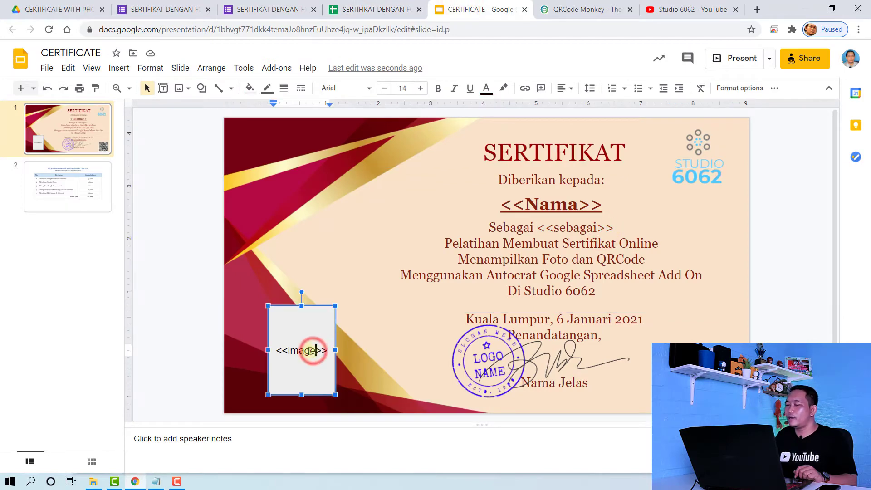
left_click(376, 6)
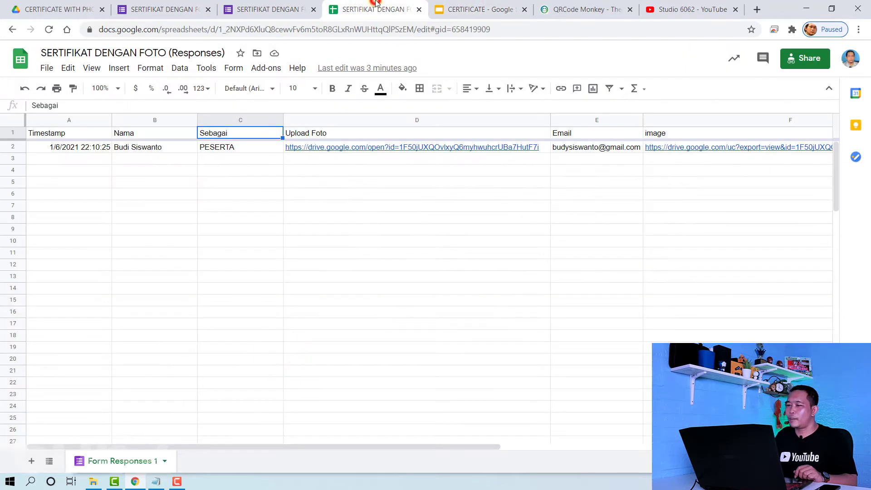
left_click(661, 134)
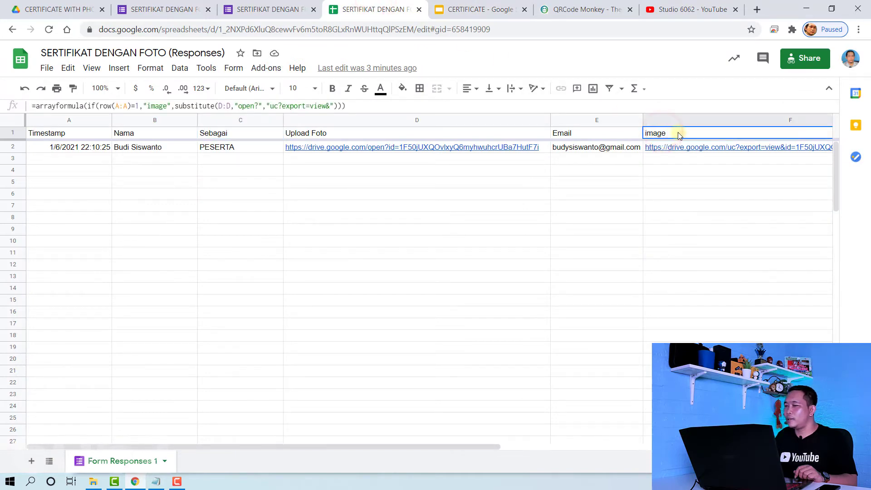
left_click(478, 6)
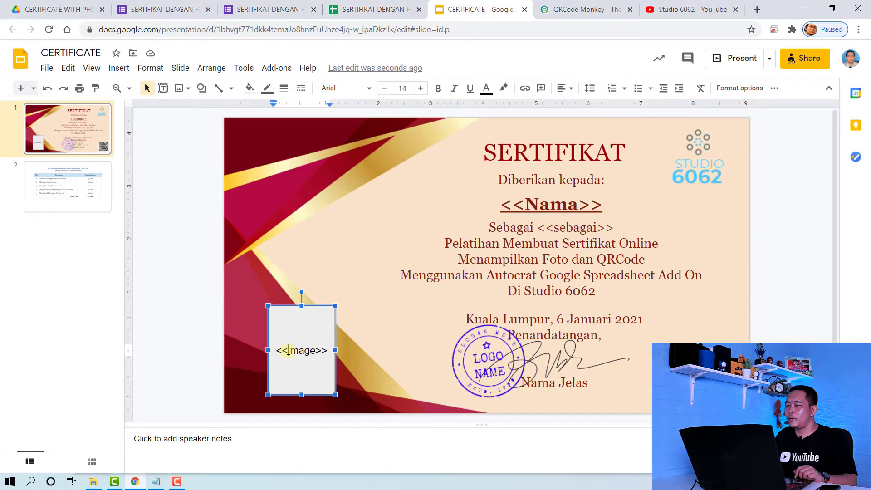
left_click(786, 325)
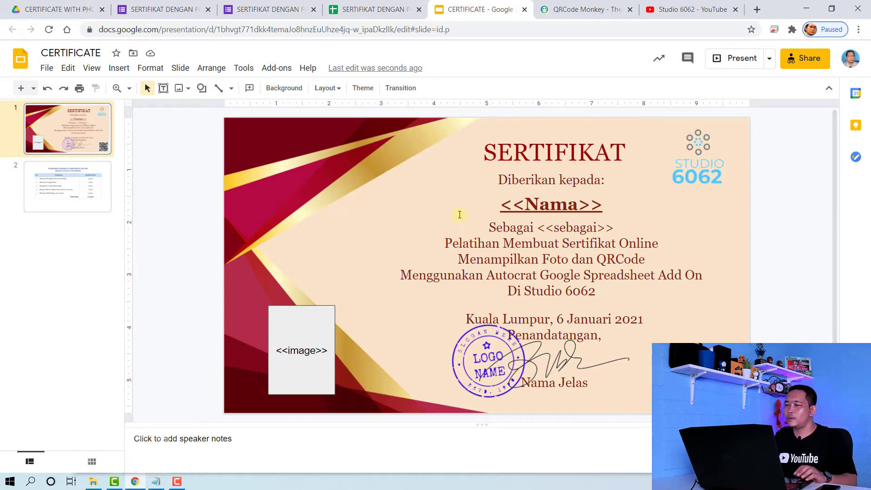
left_click(373, 8)
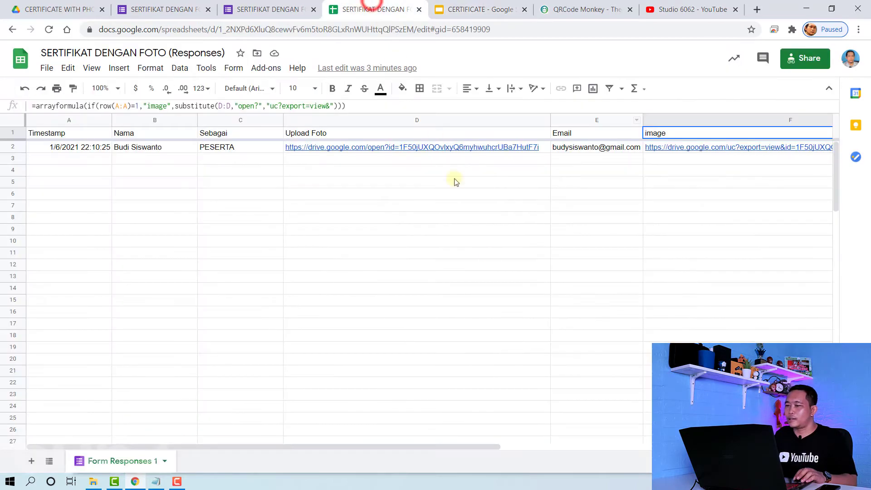
left_click(501, 277)
left_click_drag(466, 447, 459, 446)
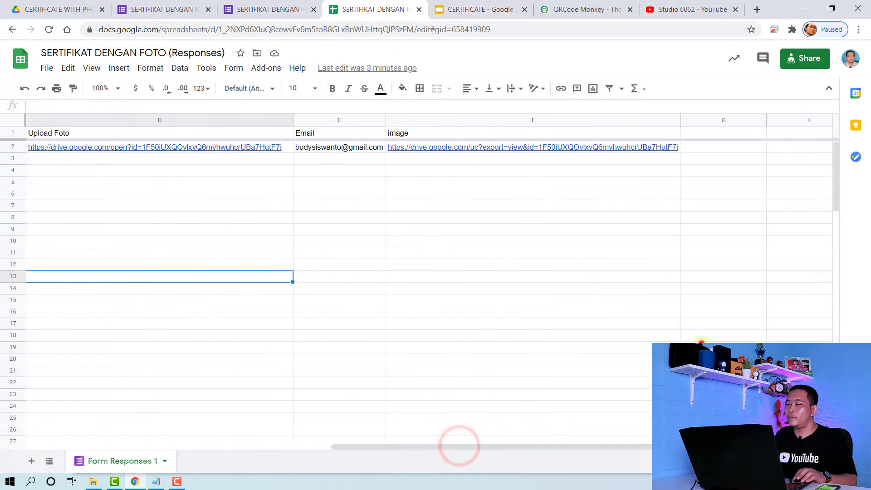
left_click(702, 343)
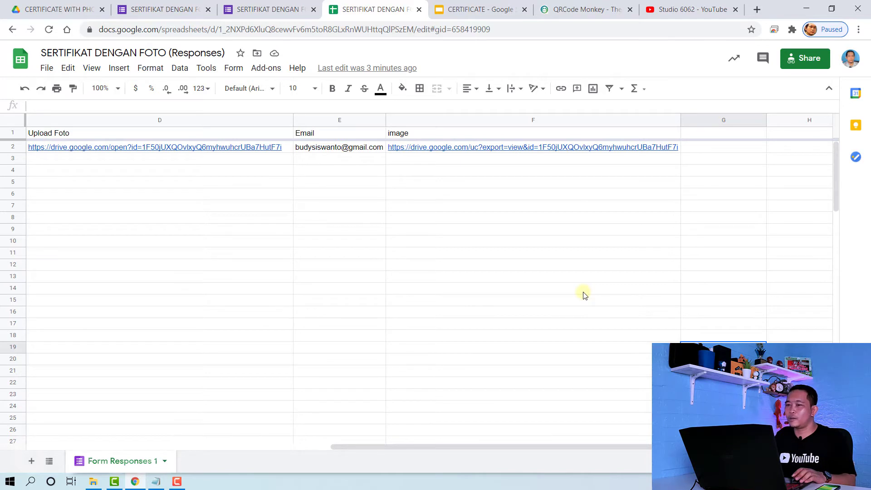
Launch Autocrat and create a new job named 'Sertifikat Online'.
left_click(269, 71)
mouse_move(285, 116)
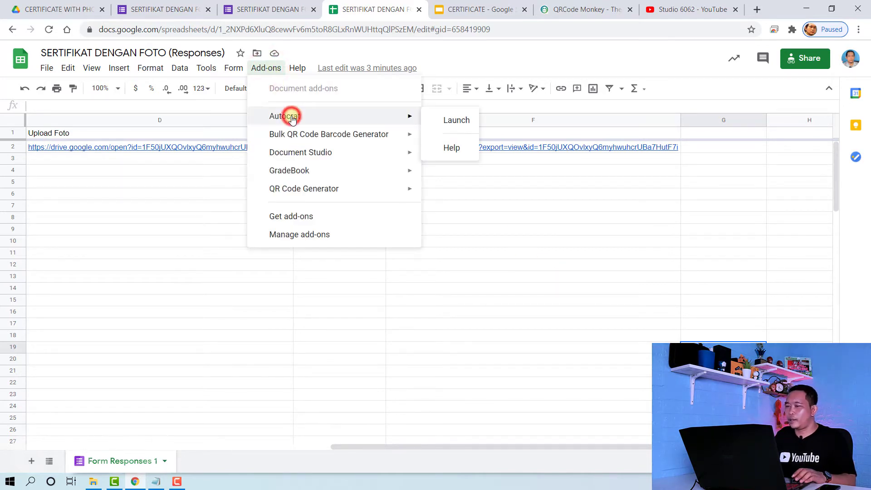
left_click(465, 121)
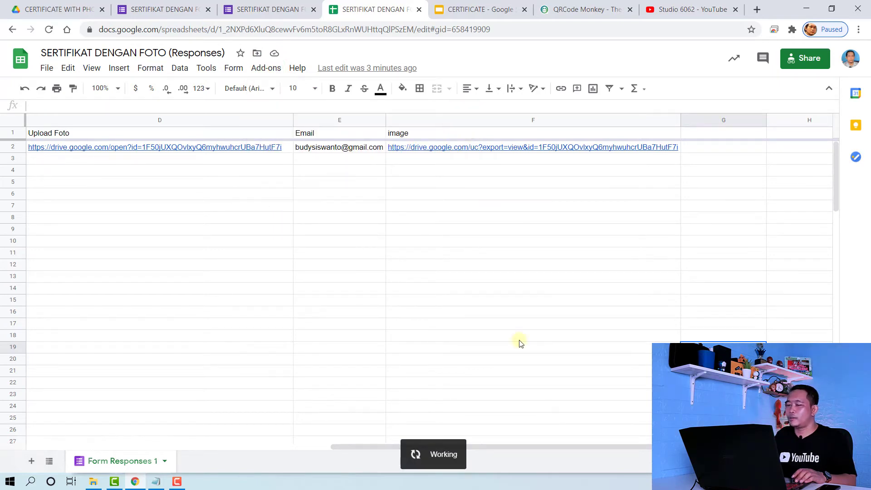
left_click(602, 366)
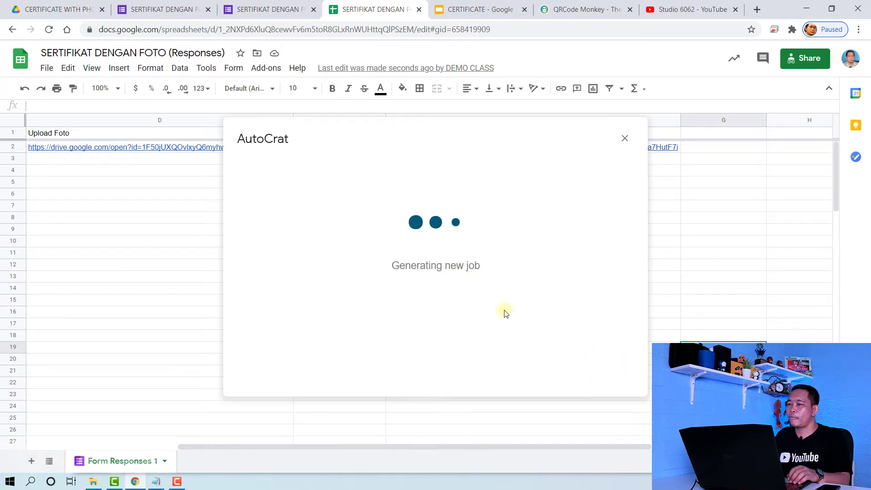
left_click(420, 216)
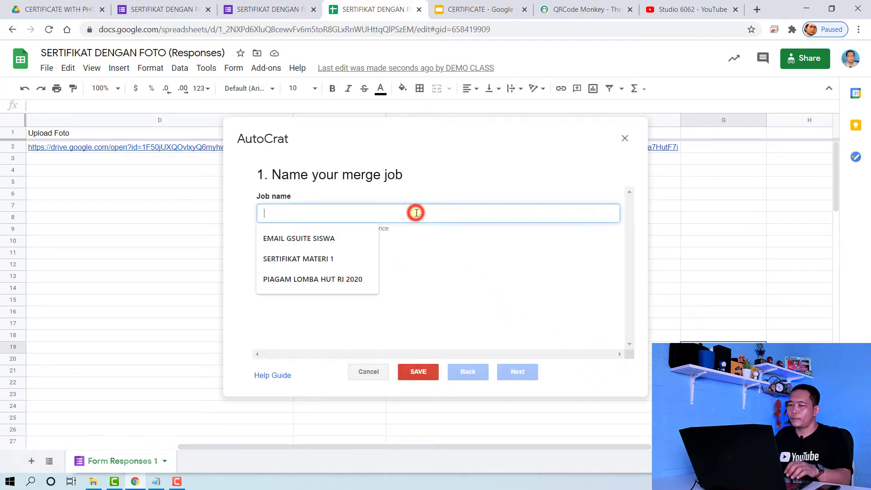
type("Sertifikat Online")
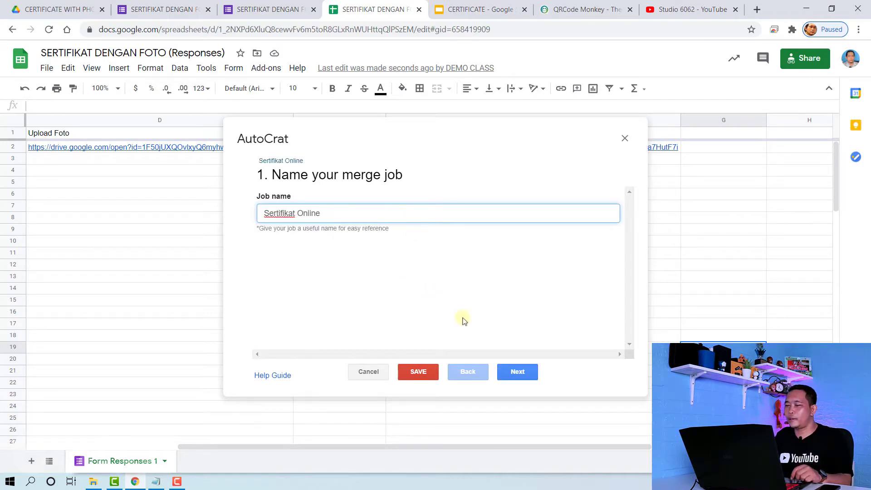
left_click(527, 373)
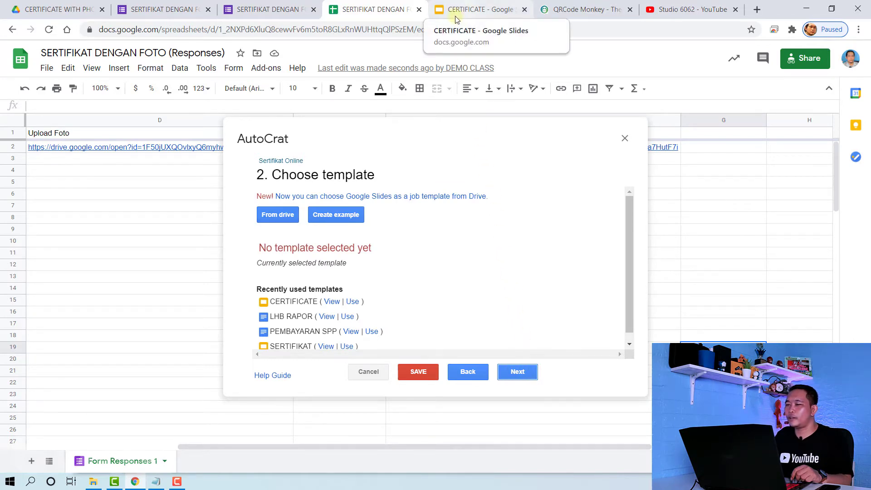
Choose the CERTIFICATE slides from Drive as the job's template.
left_click(288, 214)
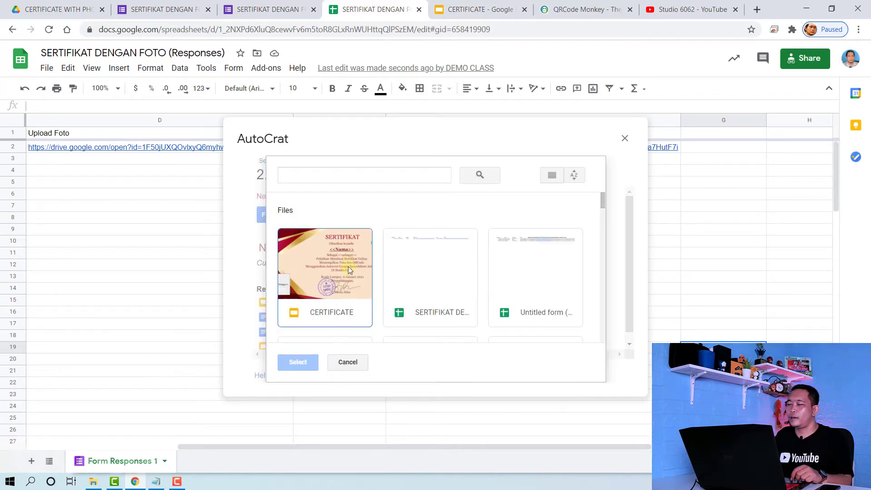
left_click(347, 260)
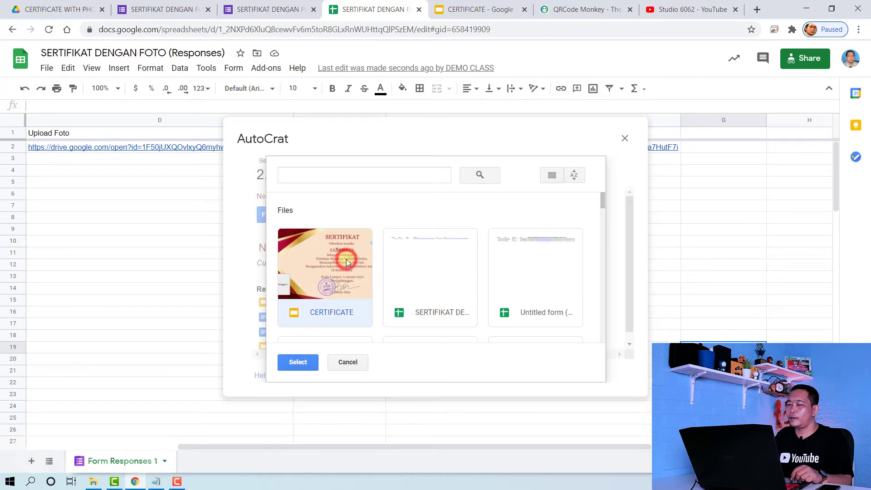
left_click(310, 173)
left_click(292, 361)
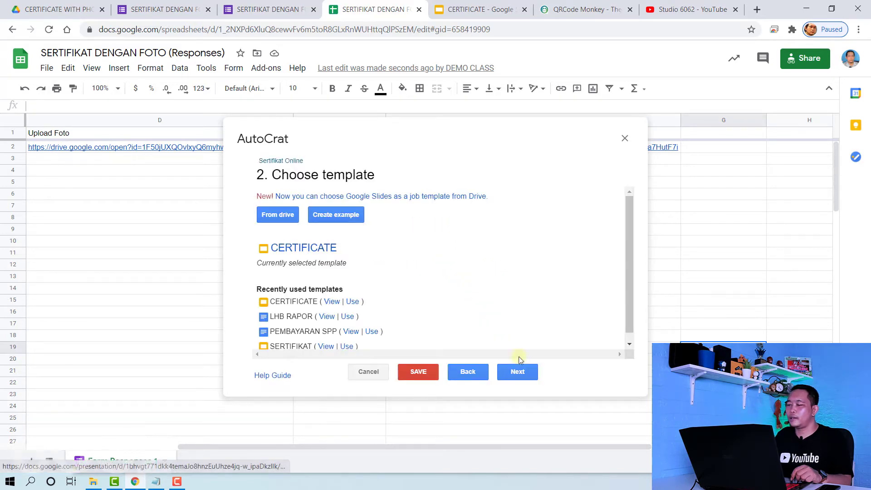
Map the <<Nama>> tag to the Nama column and <<sebagai>> to the Sebagai column.
left_click(531, 372)
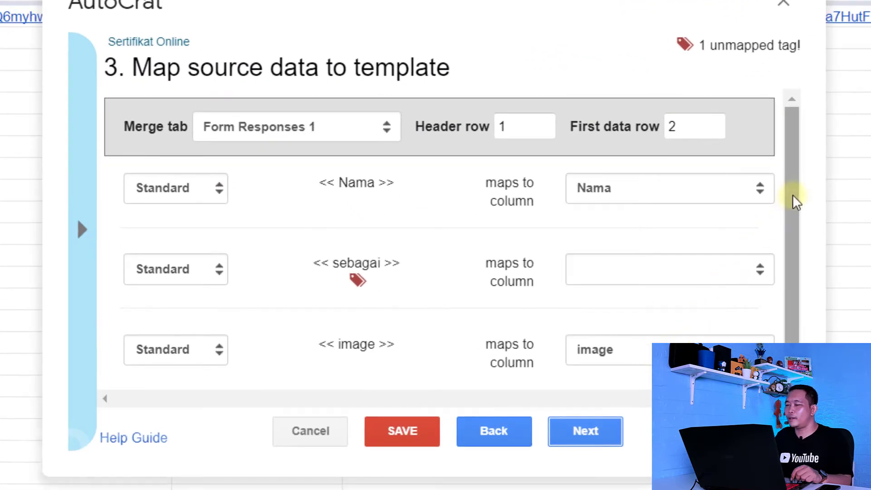
left_click_drag(792, 190, 792, 198)
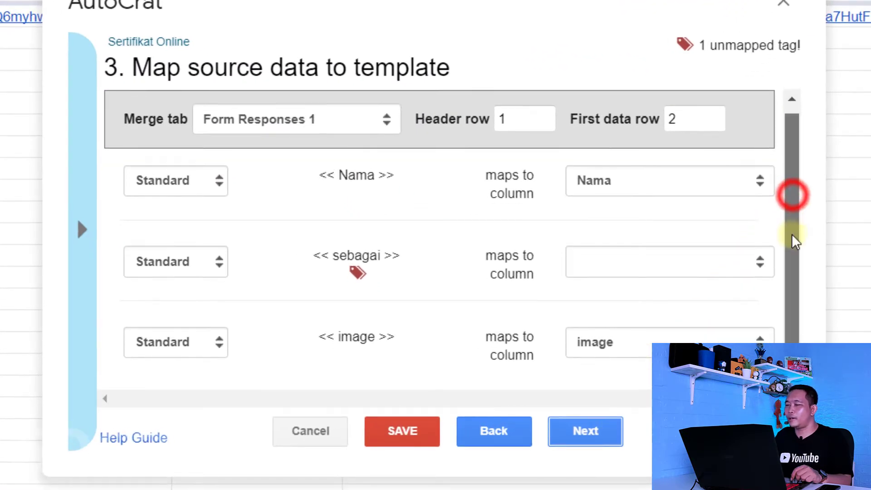
left_click(760, 182)
left_click(619, 221)
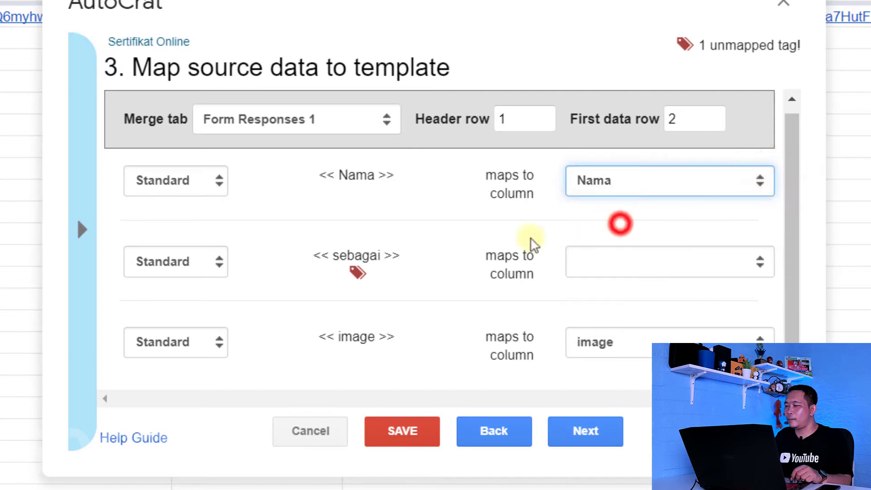
left_click(767, 262)
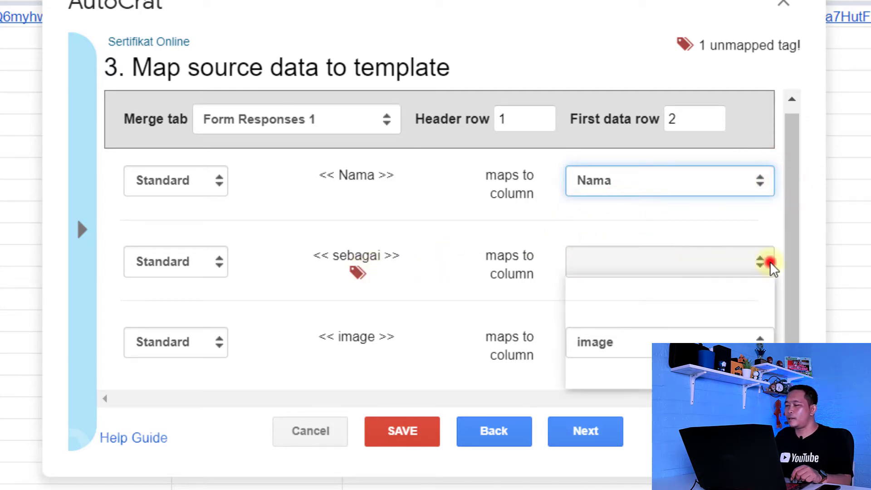
left_click(649, 335)
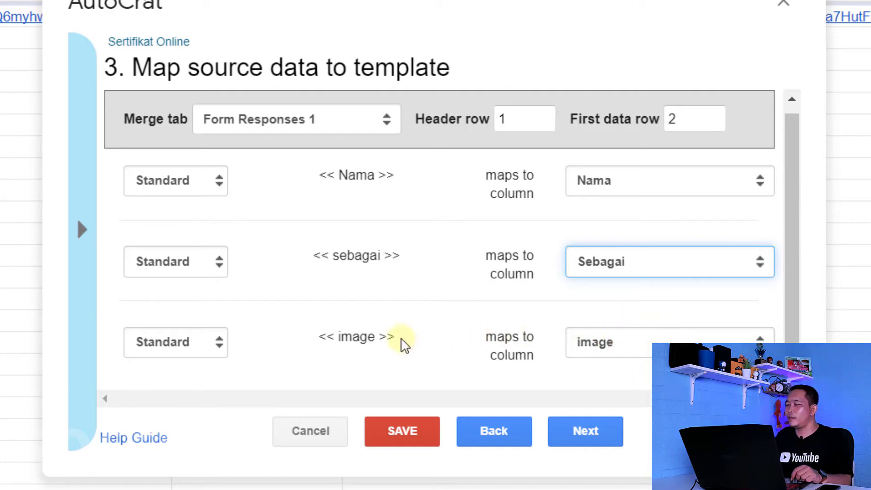
Set the <<image>> tag's merge type to Image, sourced from the image column.
left_click(794, 301)
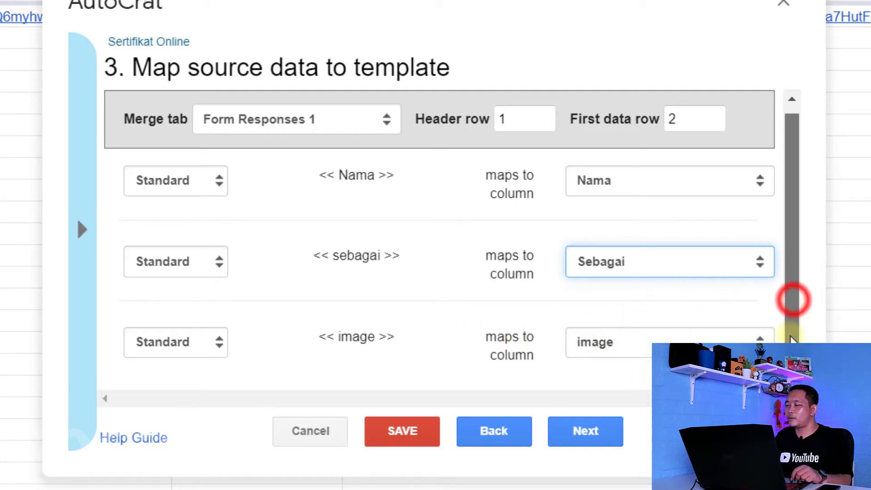
left_click(219, 345)
left_click(175, 399)
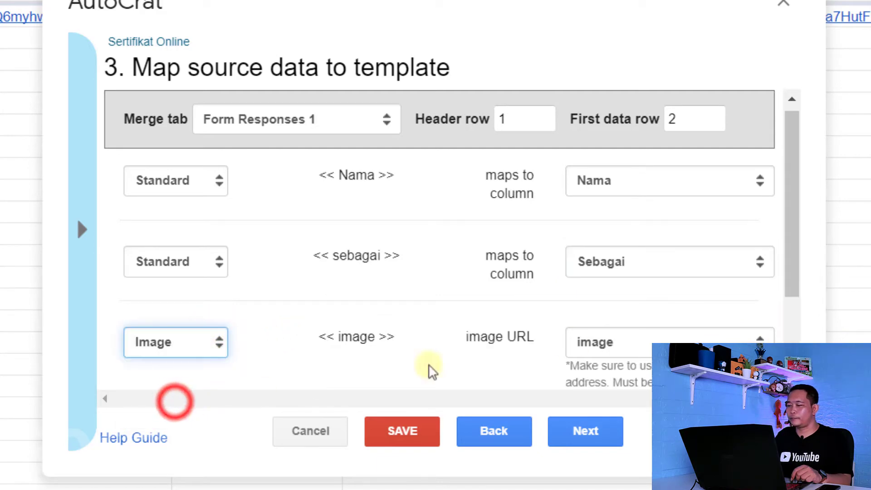
scroll(761, 324, "down", 1)
scroll(762, 325, "down", 2)
left_click(760, 223)
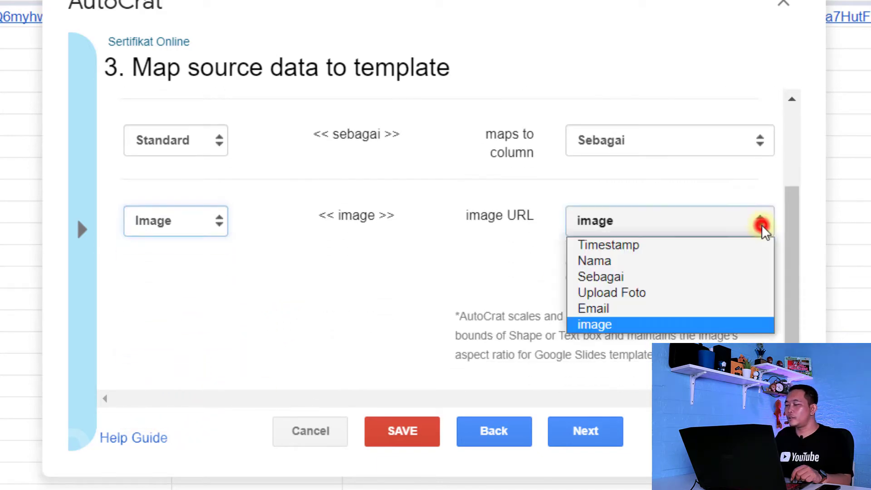
left_click(624, 325)
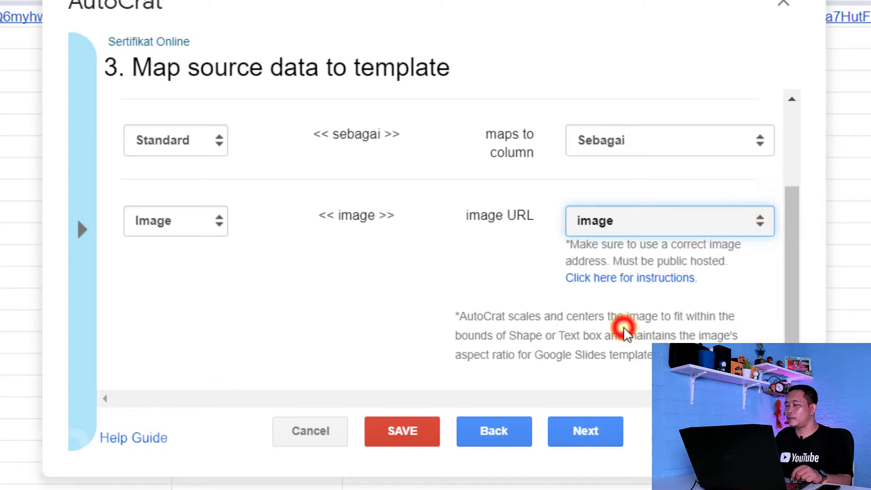
left_click(219, 222)
left_click(197, 277)
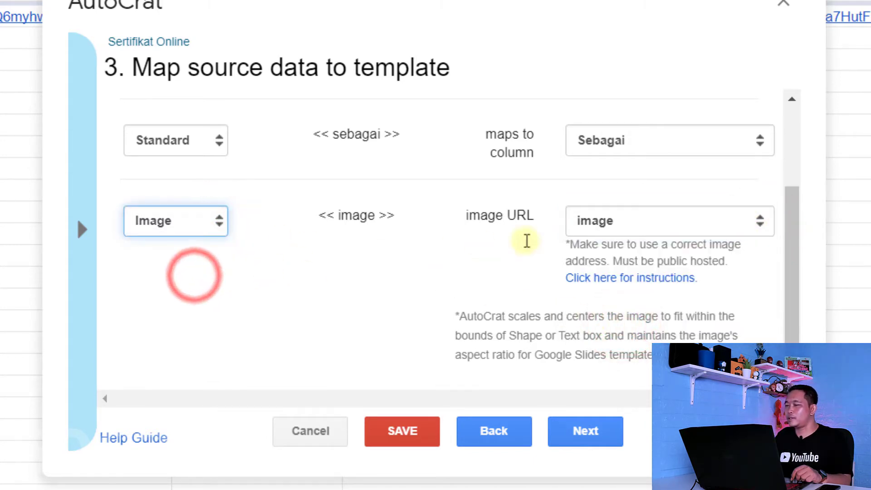
left_click(669, 223)
left_click(603, 324)
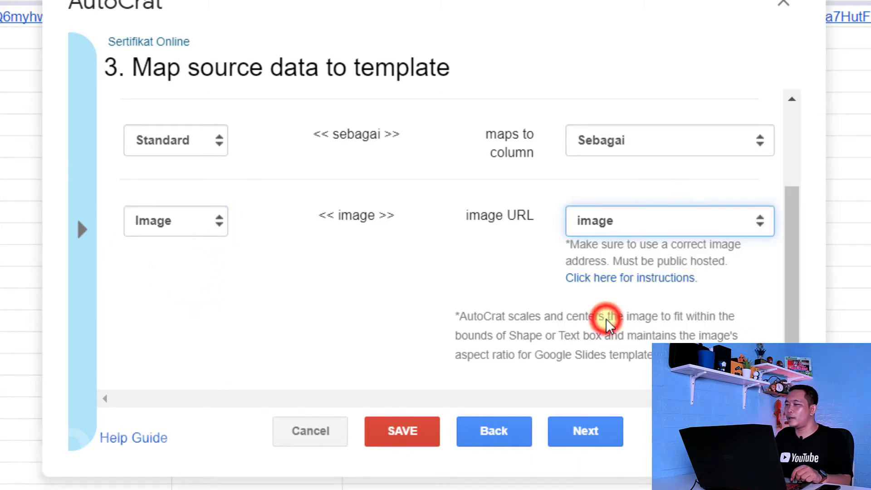
left_click(669, 3)
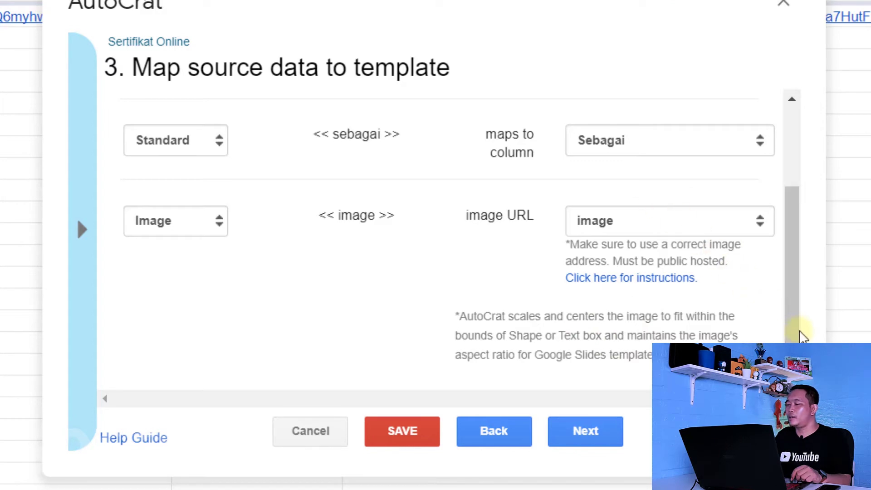
left_click_drag(798, 330, 769, 218)
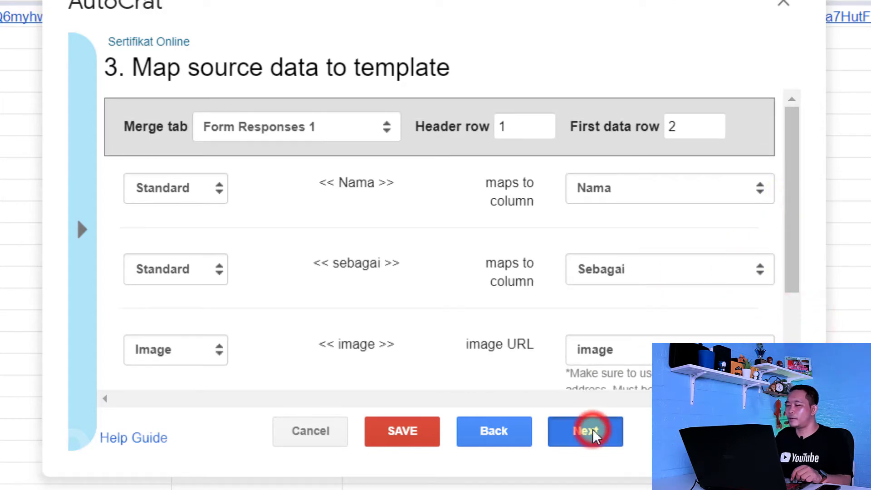
Start the output file name with the <<Nama>> tag followed by ' - '.
left_click(595, 437)
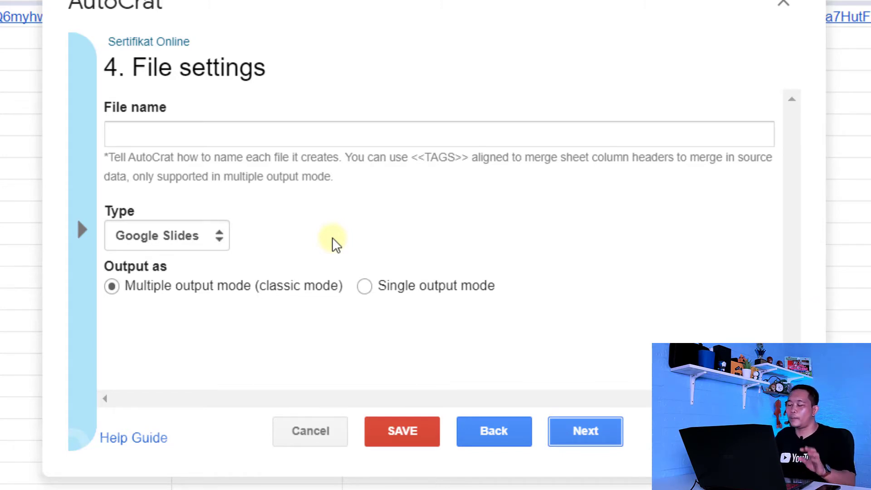
left_click(89, 245)
left_click(448, 235)
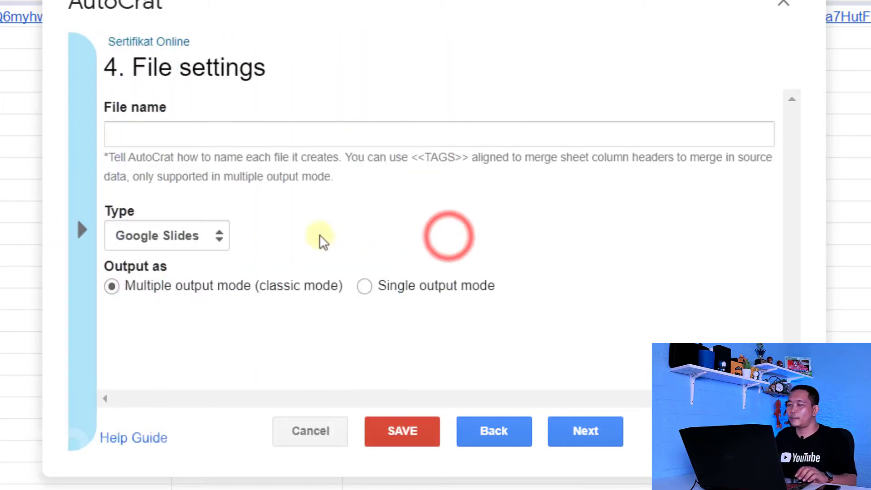
left_click(83, 232)
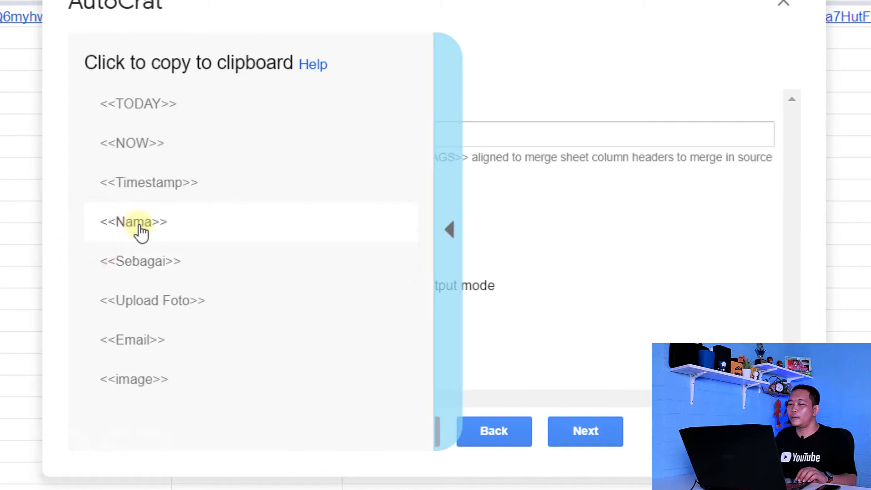
right_click(140, 231)
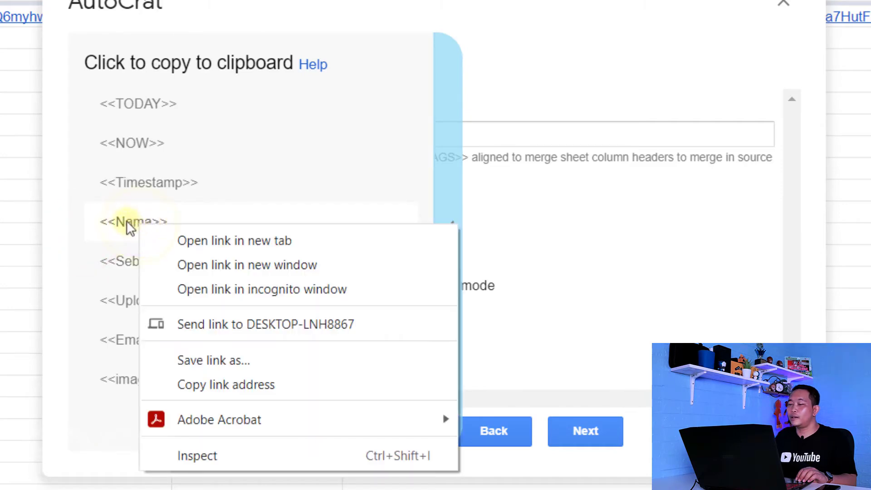
left_click(124, 222)
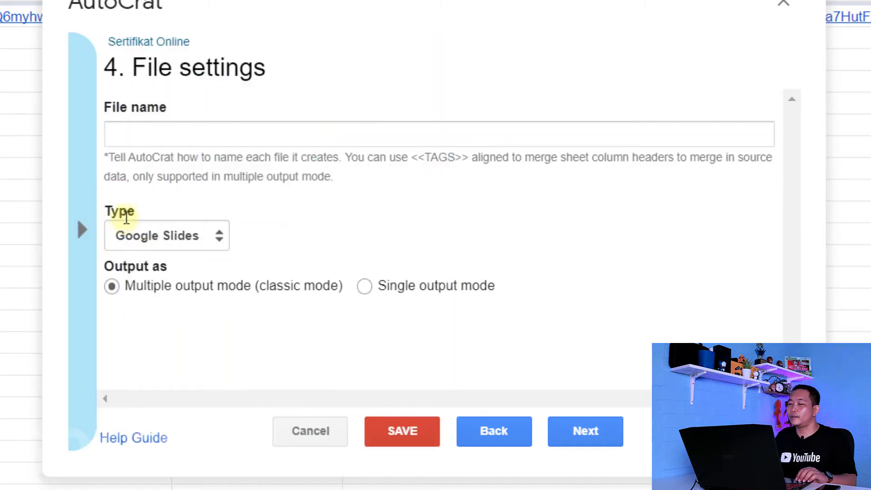
right_click(151, 132)
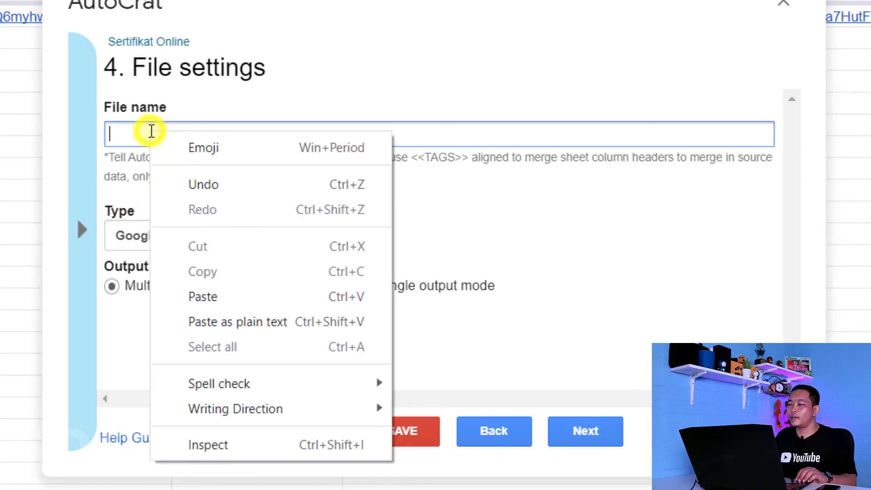
left_click(198, 296)
left_click(636, 248)
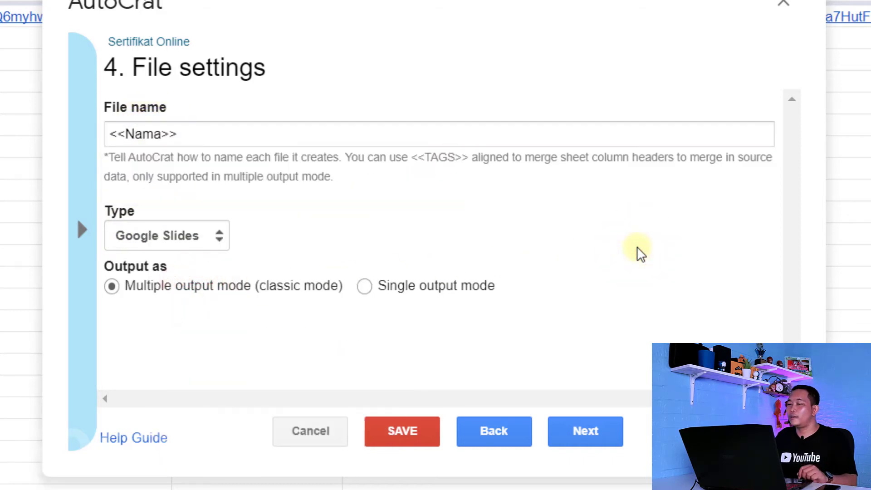
left_click(385, 131)
type("-")
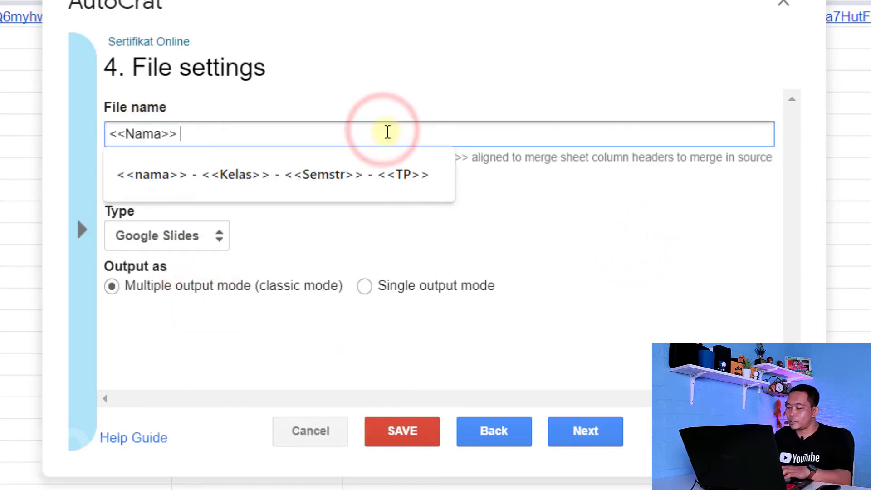
left_click(628, 295)
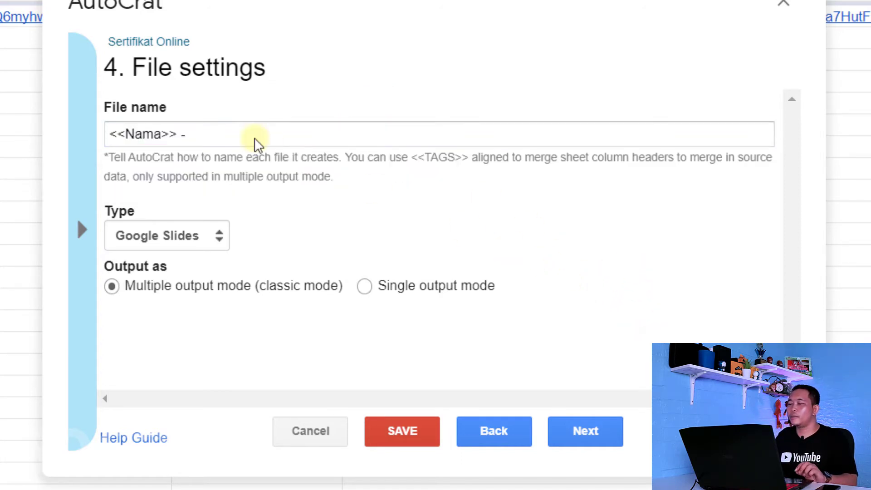
Append the <<Sebagai>> tag to the file name, set the output type to PDF, and continue.
left_click(86, 237)
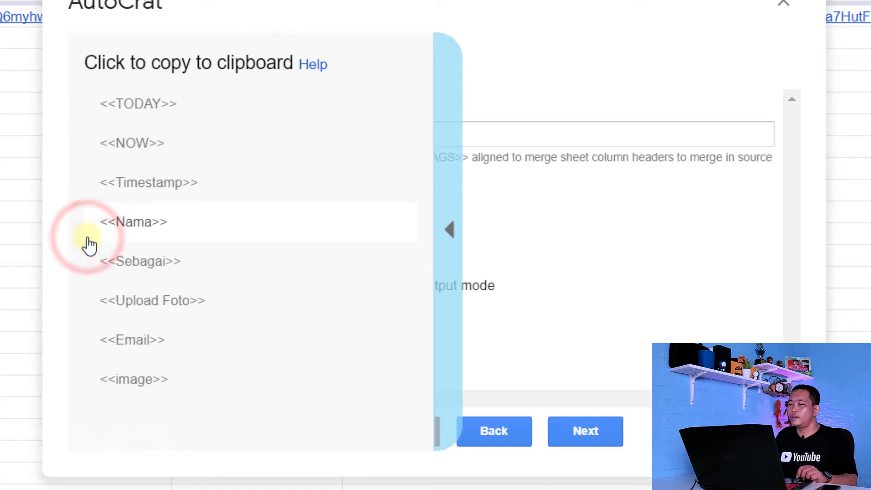
left_click(617, 255)
left_click(447, 236)
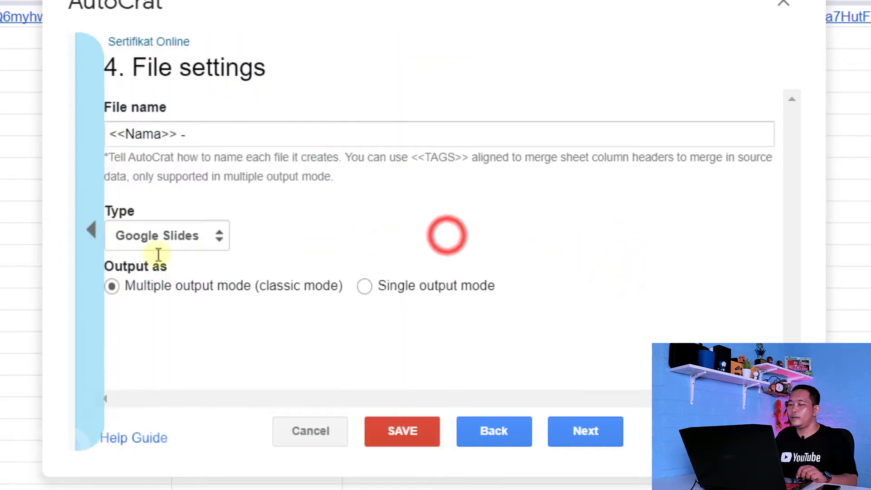
left_click(88, 243)
left_click(148, 265)
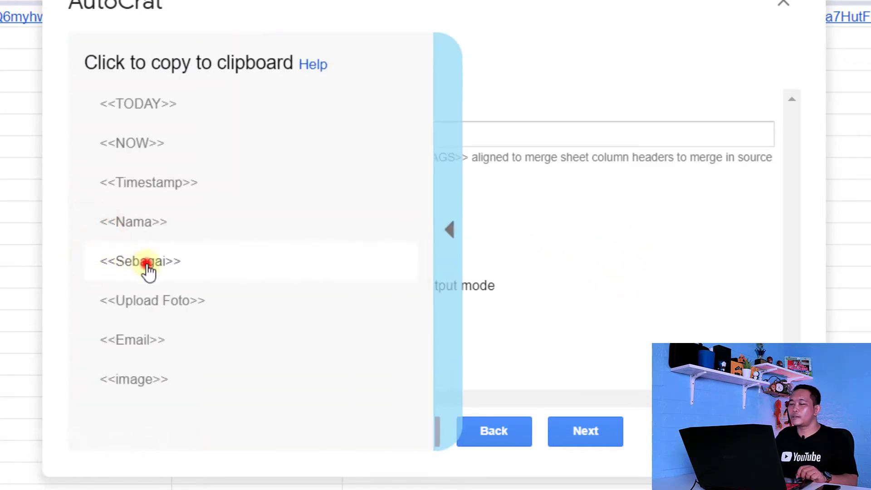
left_click(249, 134)
right_click(249, 135)
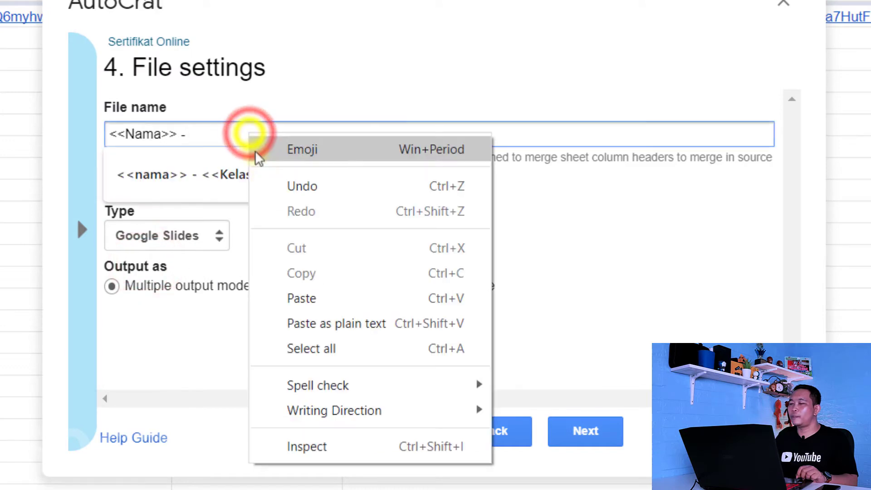
left_click(301, 298)
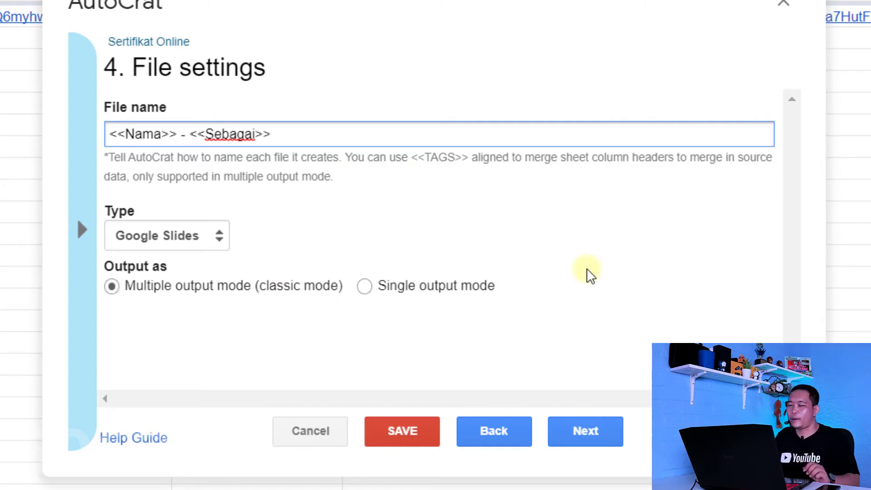
left_click(224, 241)
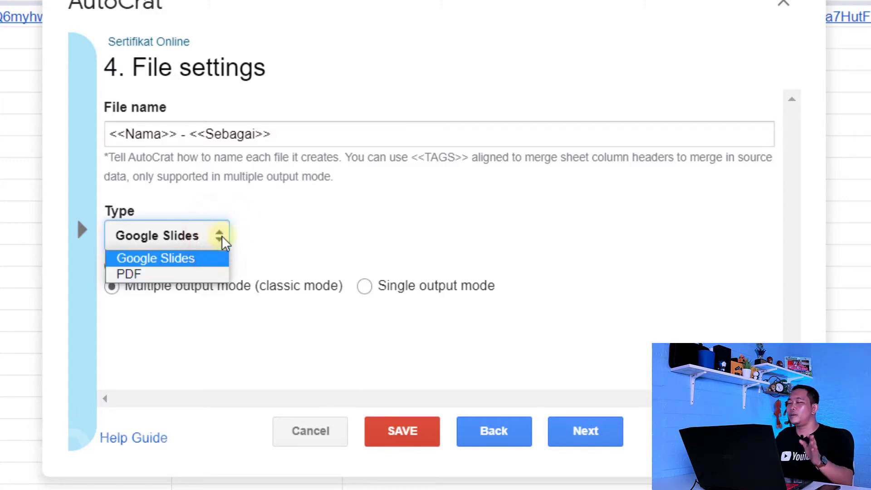
left_click(201, 273)
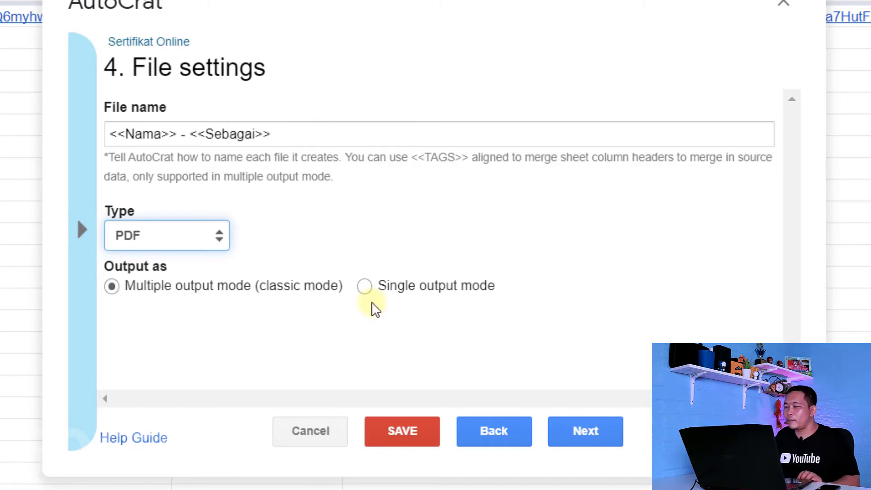
left_click(584, 432)
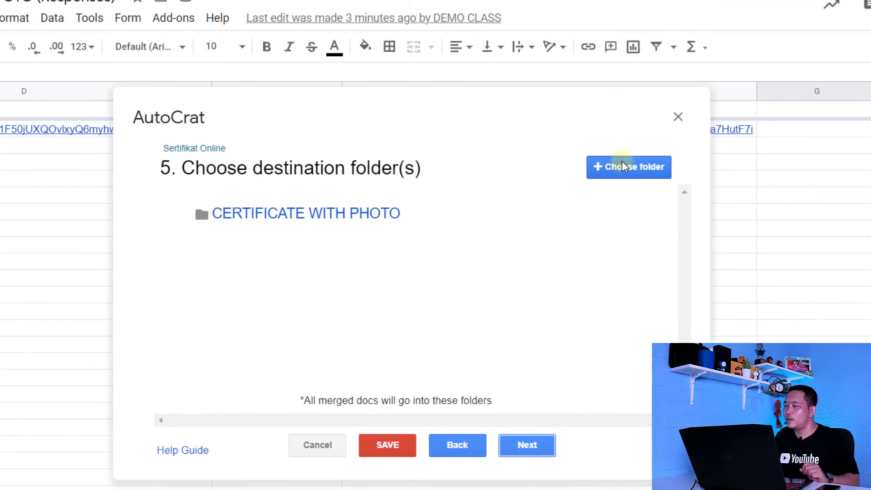
Accept the destination folder and skip the dynamic folder and merge condition steps.
left_click(542, 447)
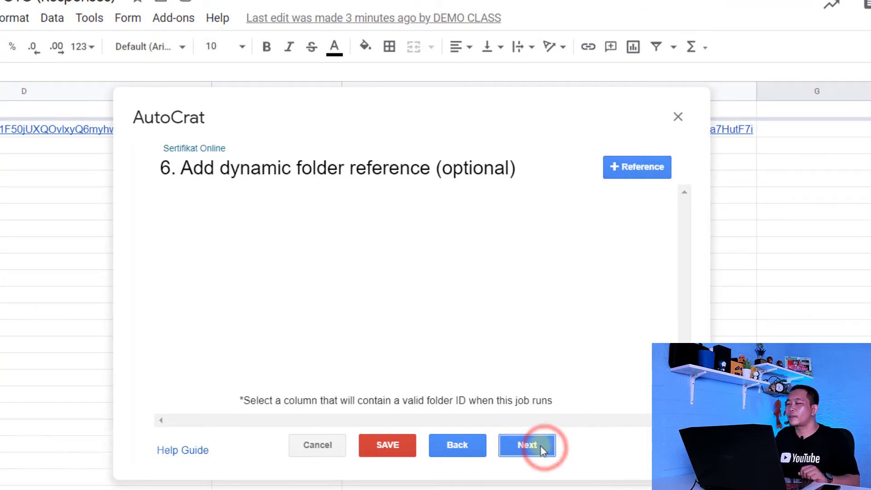
left_click(540, 446)
left_click(539, 446)
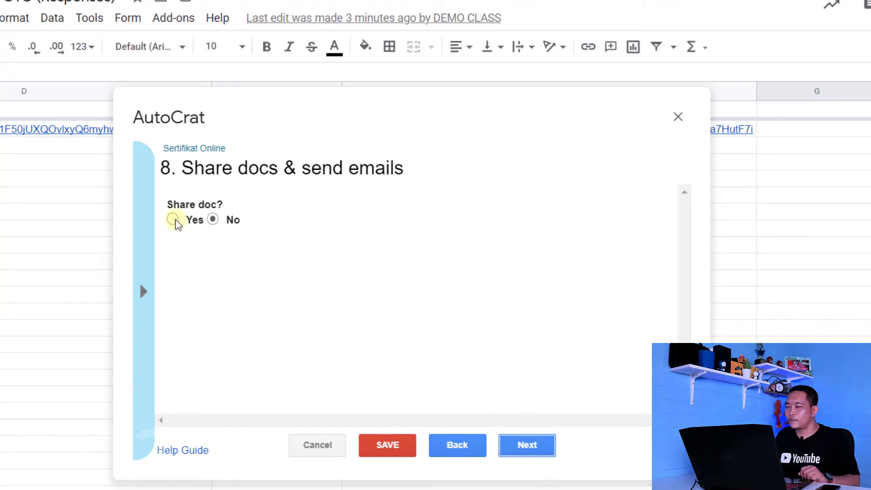
Turn on Share doc with the generated documents shared as PDF.
left_click(175, 221)
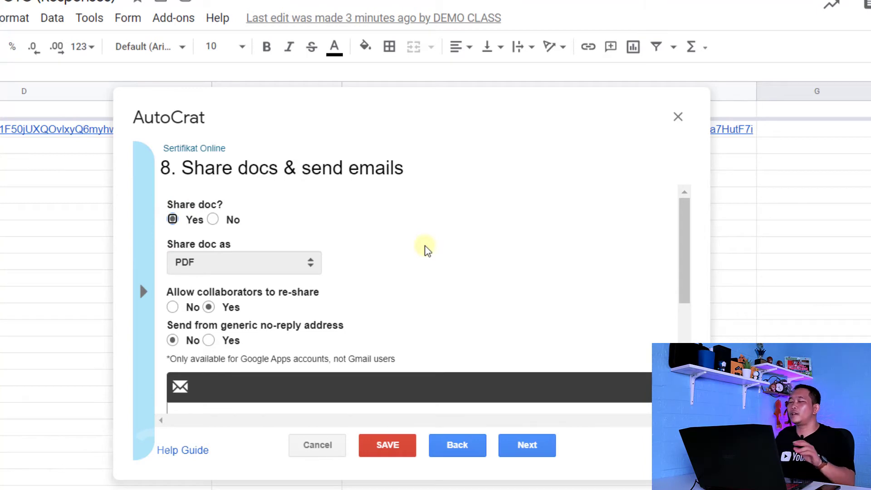
scroll(427, 250, "down", 3)
scroll(427, 249, "up", 2)
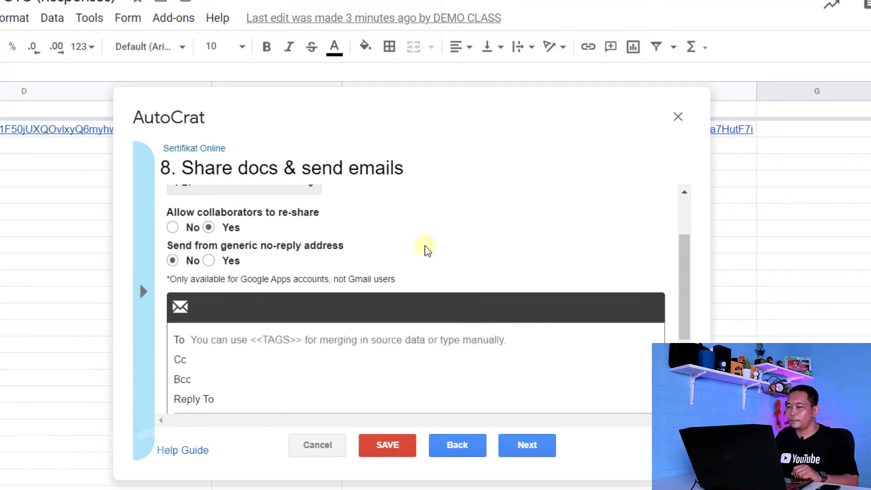
scroll(427, 249, "up", 2)
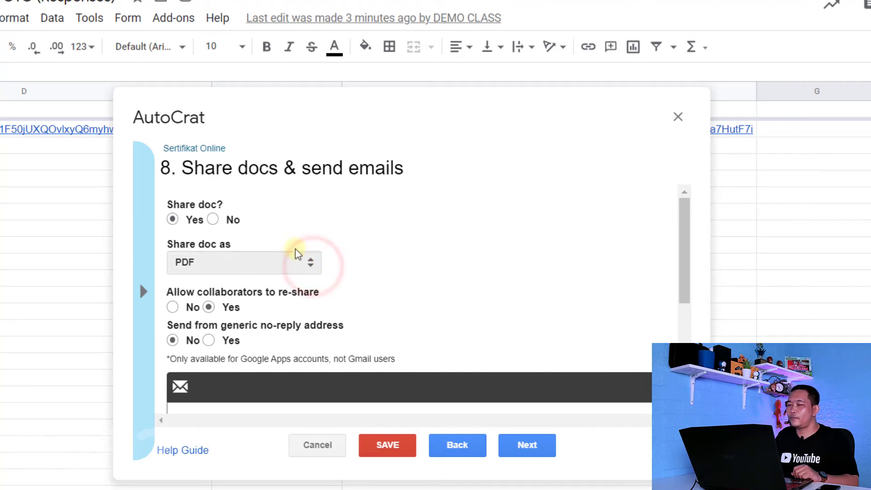
scroll(272, 227, "down", 2)
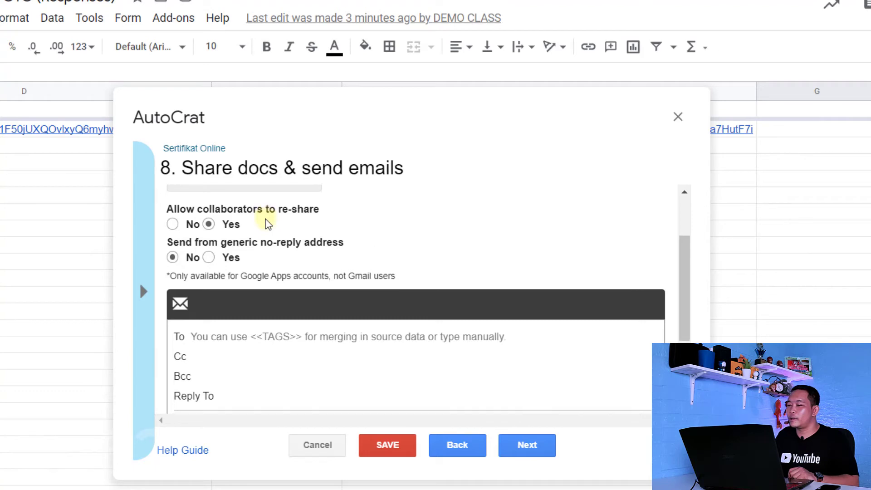
scroll(268, 224, "down", 2)
left_click(246, 259)
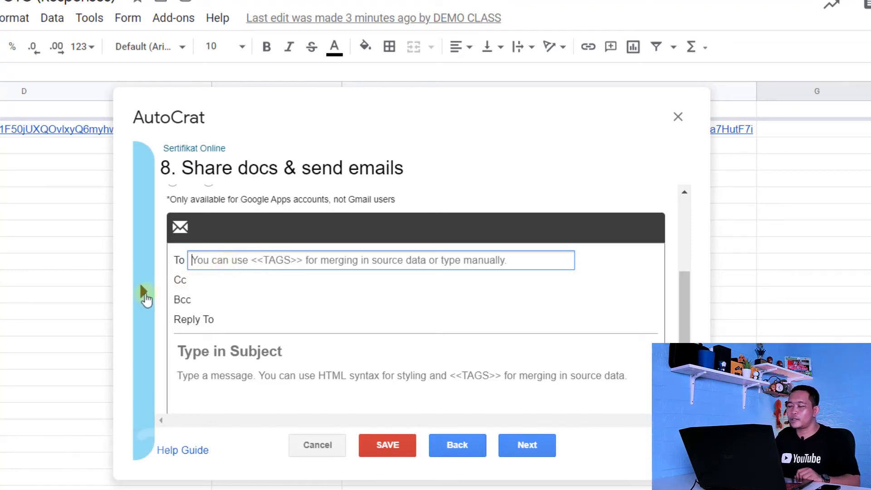
Set the email recipient to the <<Email>> tag.
left_click(143, 292)
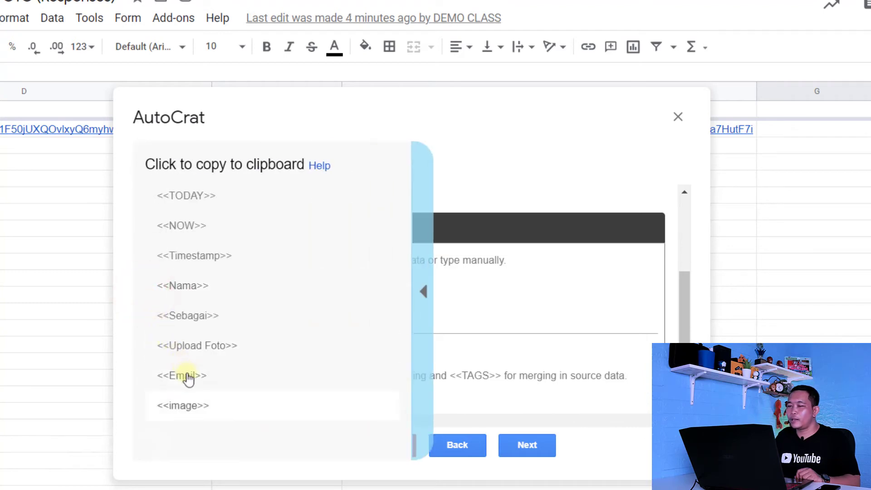
left_click(187, 375)
right_click(226, 260)
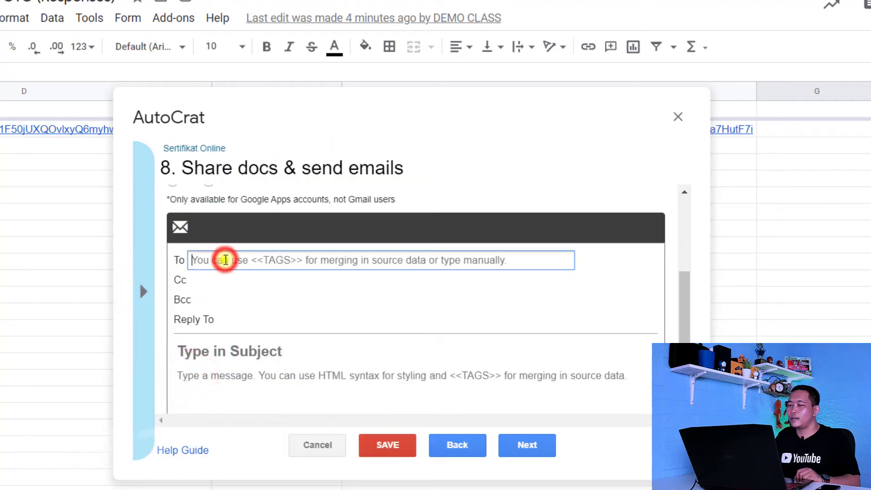
left_click(262, 383)
type("<<Email>>")
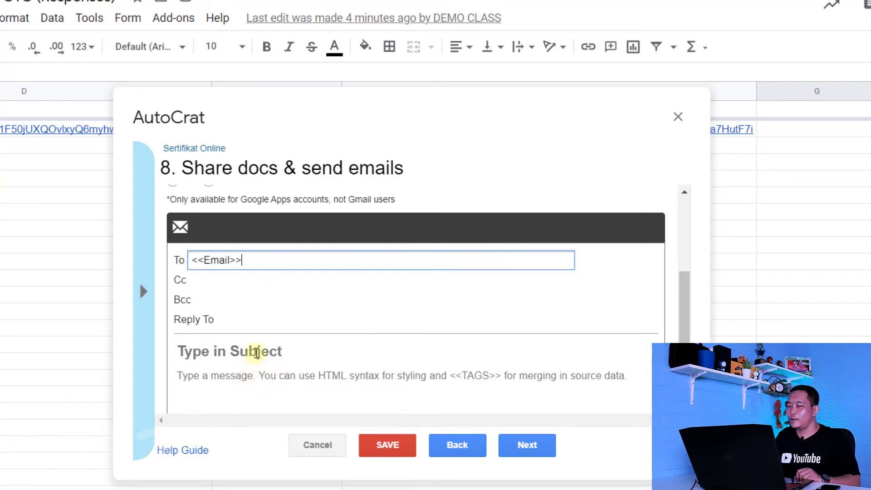
Enter the subject SERTIFIKAT ONLINE and begin the body with 'Salam hormat.'.
left_click(254, 351)
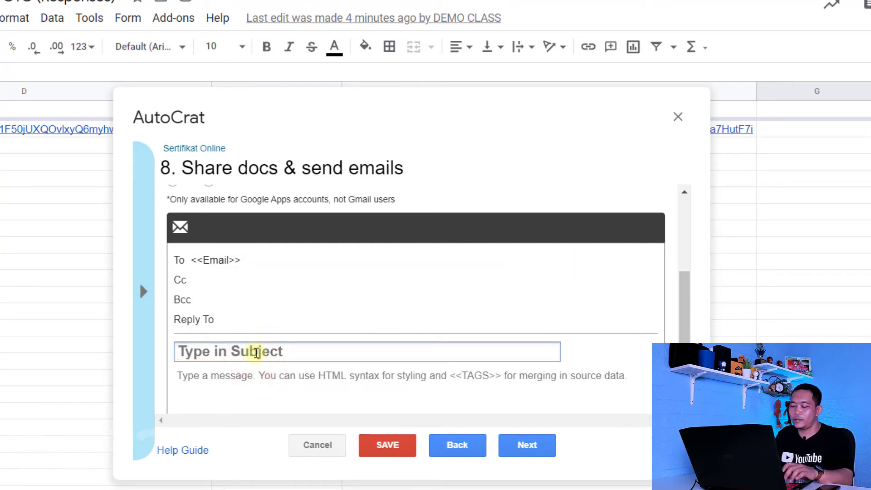
type("SERTIFI")
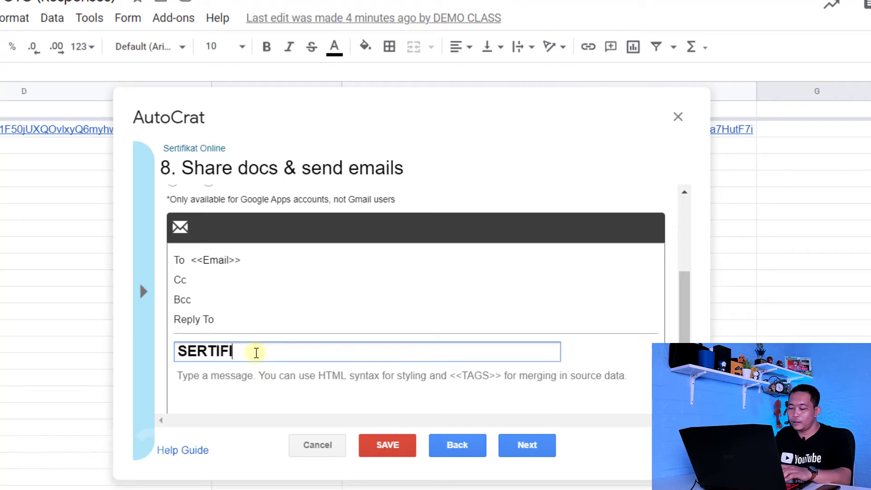
type("KAT ONLINE")
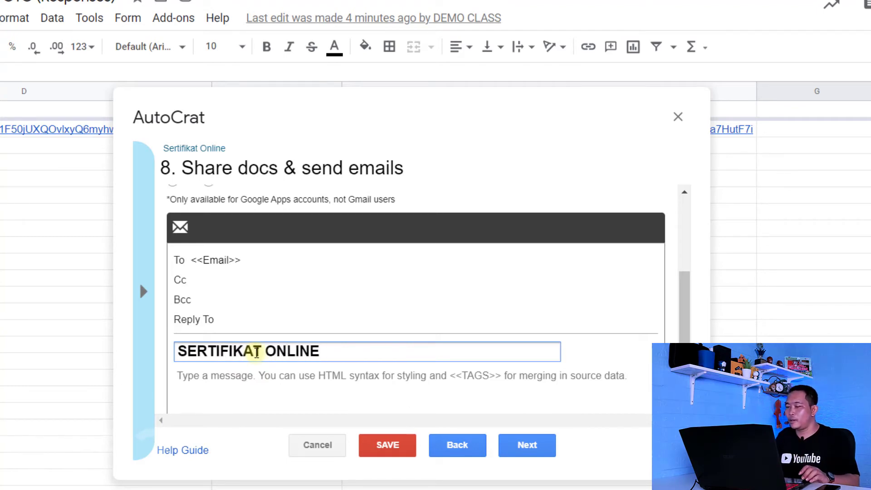
scroll(332, 338, "down", 1)
left_click(392, 327)
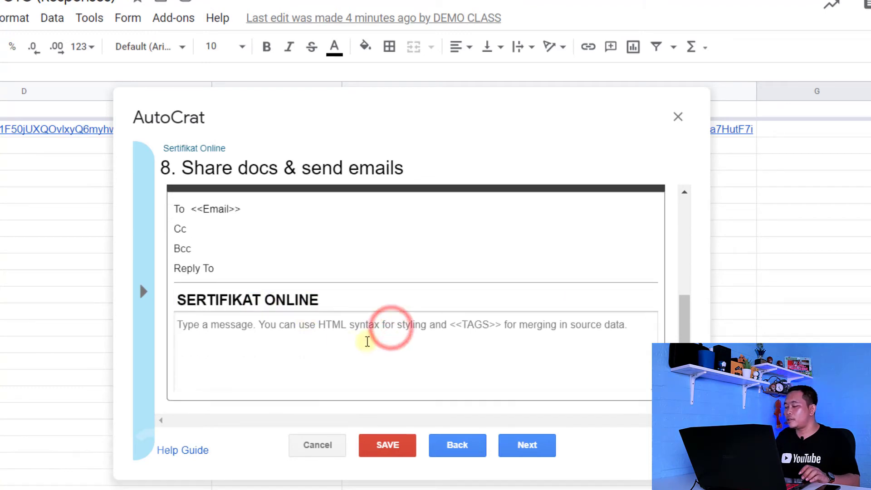
type("sALAM")
key("BackSpace")
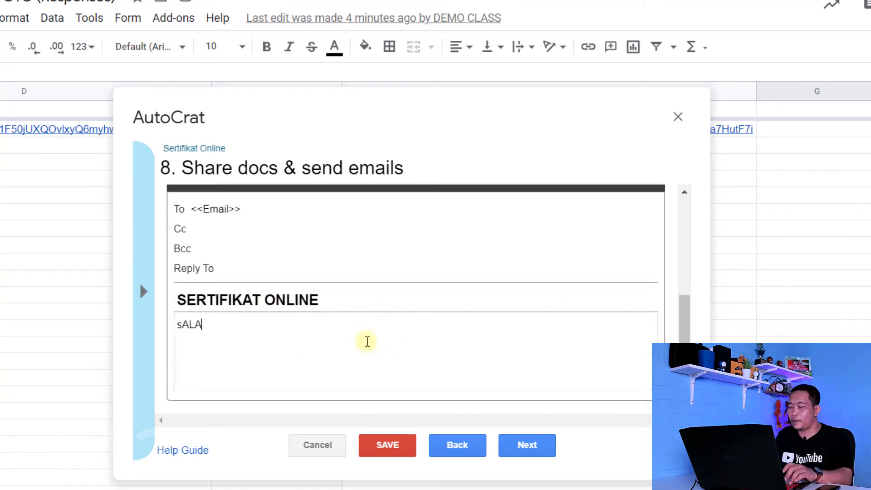
key("BackSpace")
key("BackSpace")
key("BackSpace")
key("BackSpace")
type("Salam ")
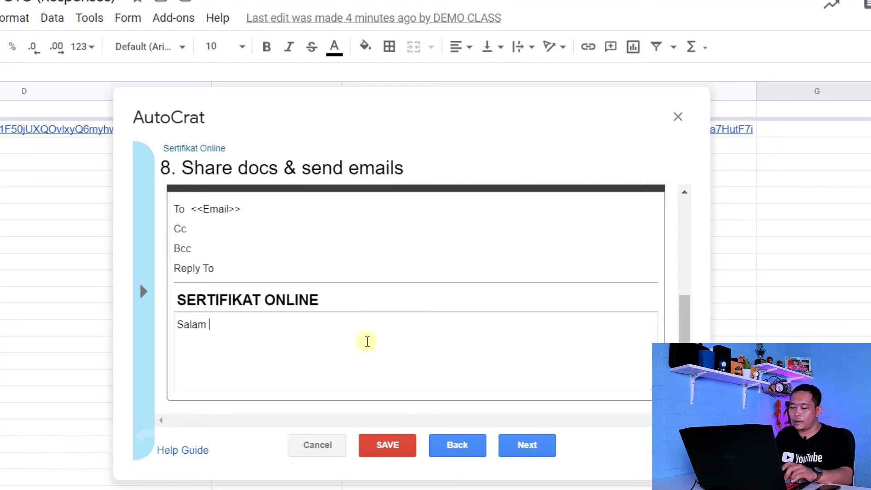
type("hormat.")
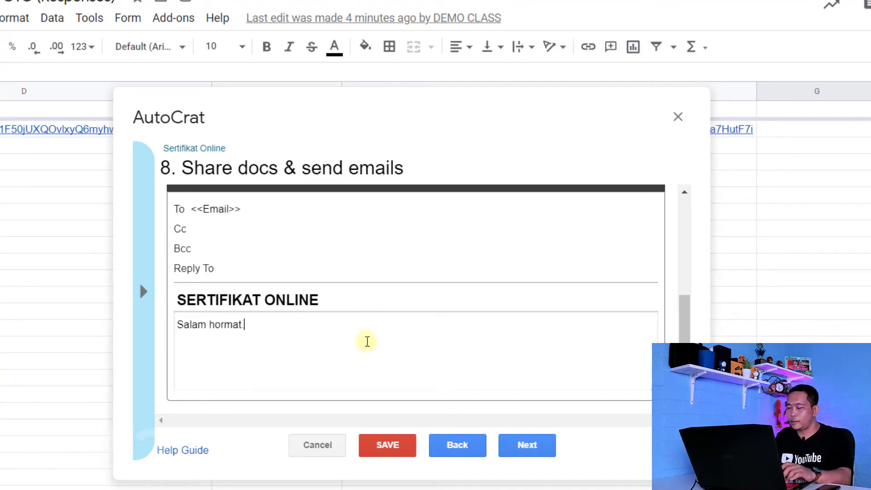
key("Return")
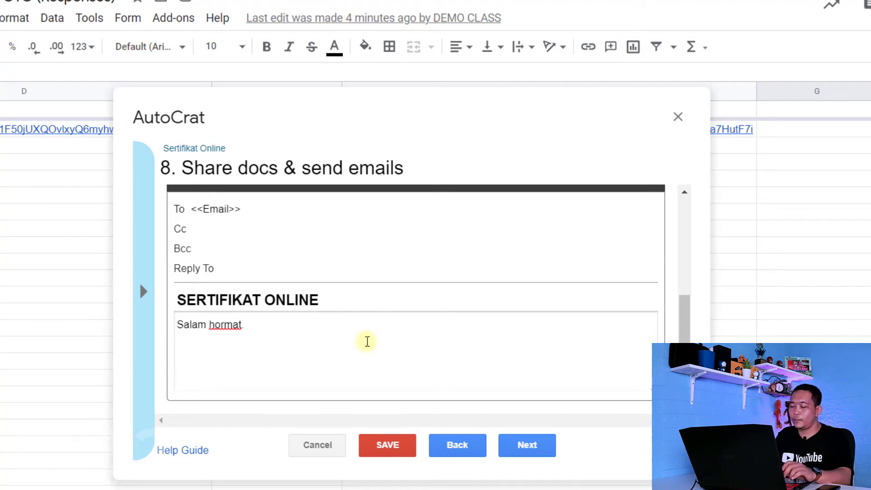
Add a 'Nama :' line followed by the <<Nama>> tag to the body.
type("Nama ")
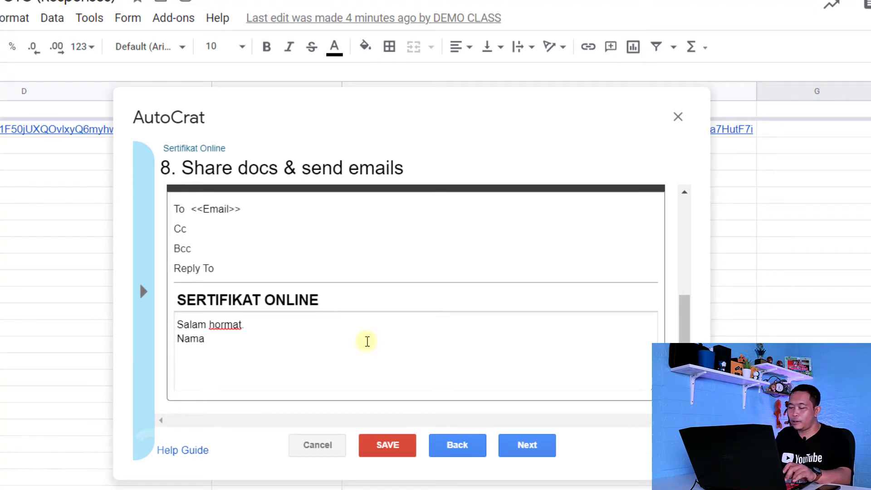
type(":")
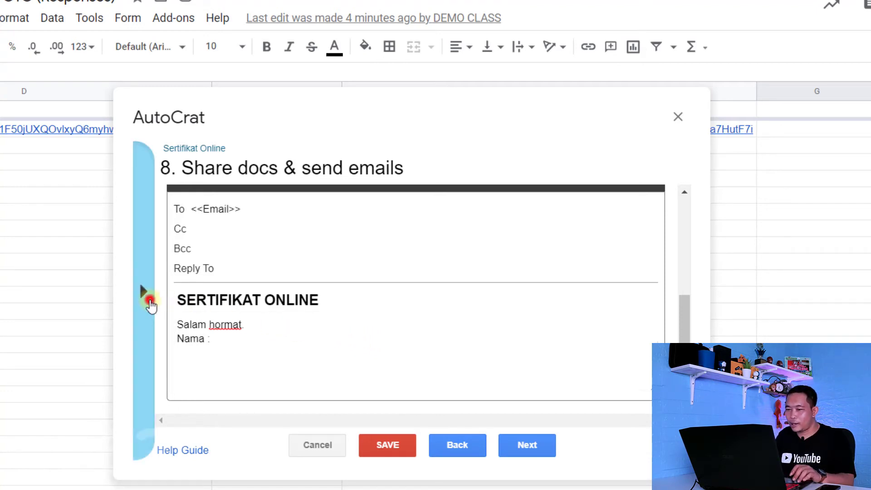
left_click(143, 291)
left_click(187, 287)
left_click(249, 340)
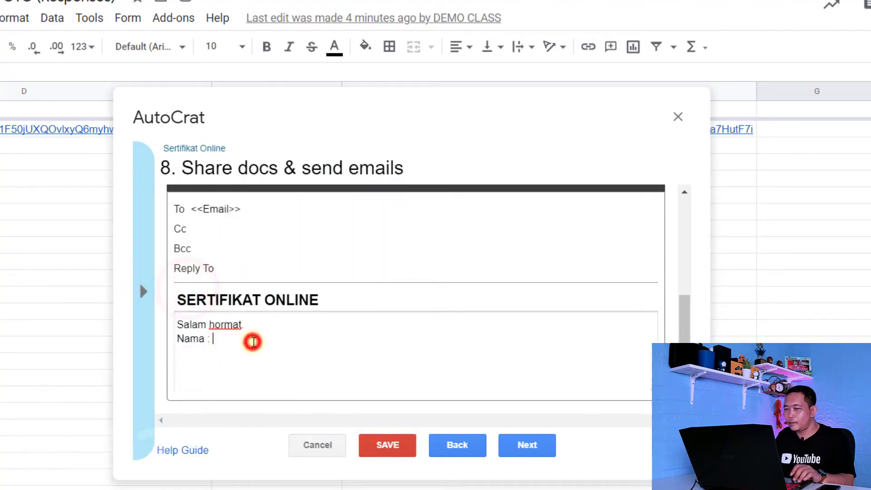
right_click(250, 340)
left_click(320, 216)
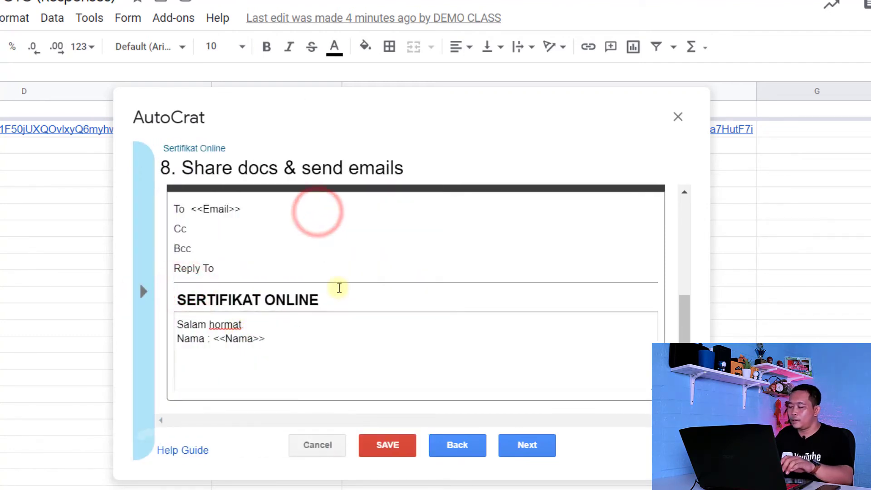
Add 'Sebagai :' followed by the <<Sebagai>> tag to the body.
type("Seba")
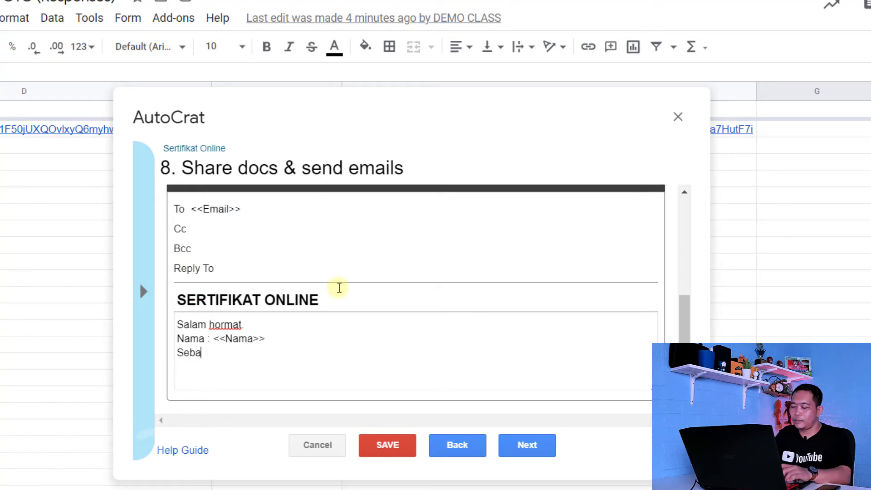
type("gai :")
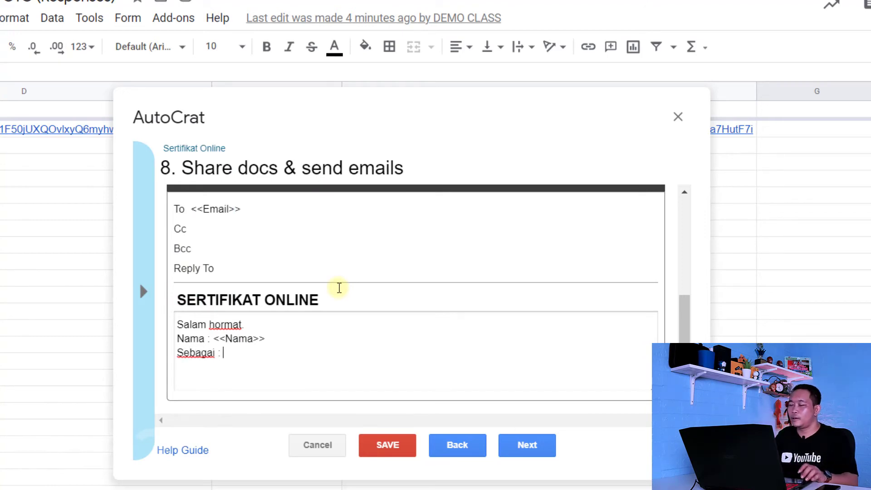
left_click(141, 294)
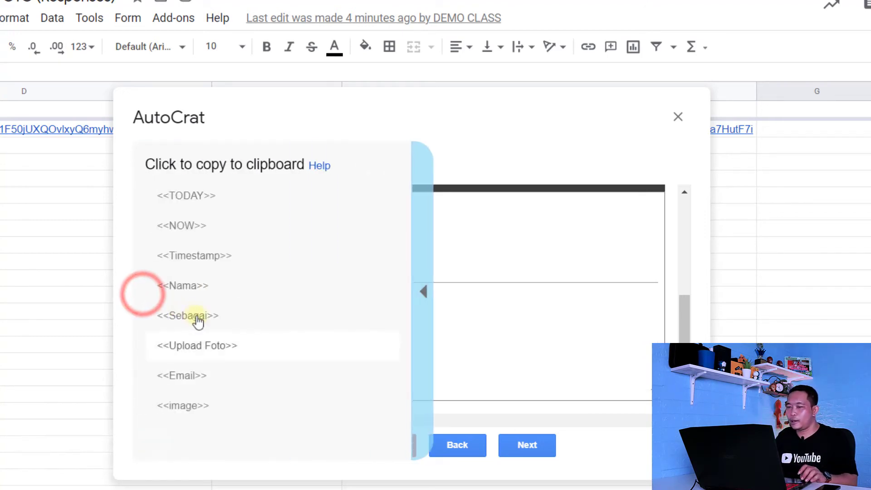
left_click(197, 313)
right_click(262, 352)
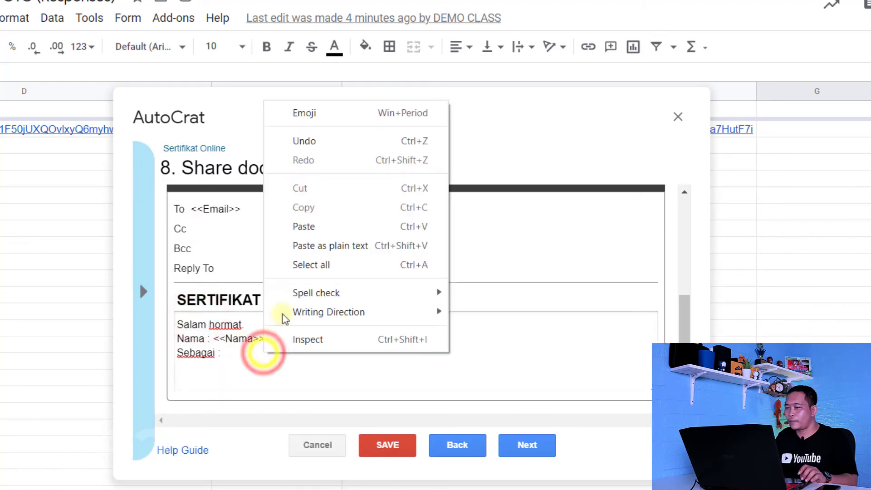
left_click(323, 227)
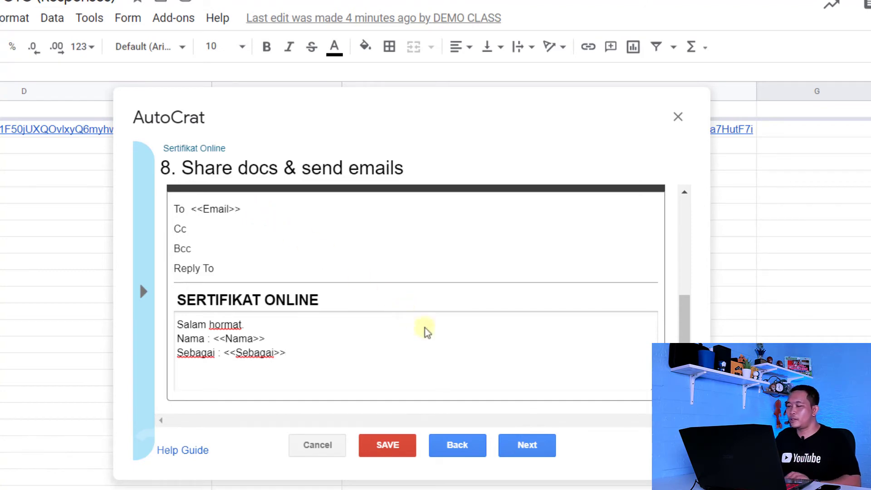
Enable the form-submit trigger and a one-hour time trigger, then save the Sertifikat Online job.
left_click(538, 444)
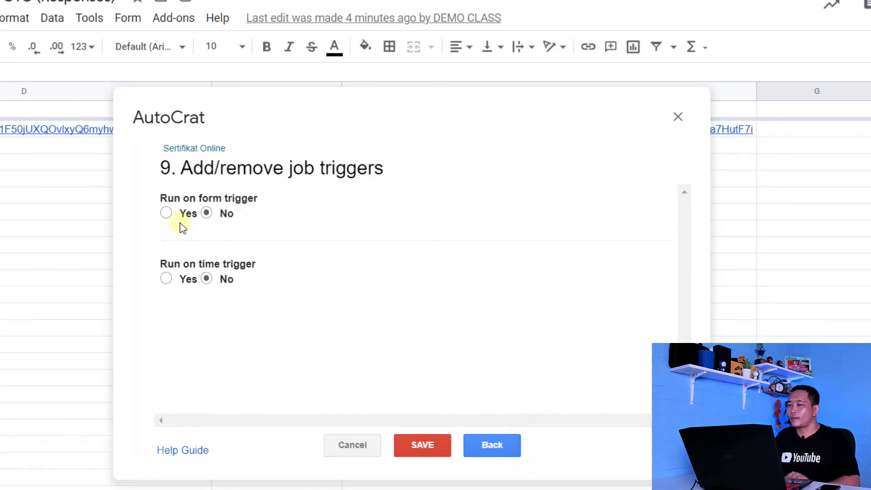
left_click(167, 213)
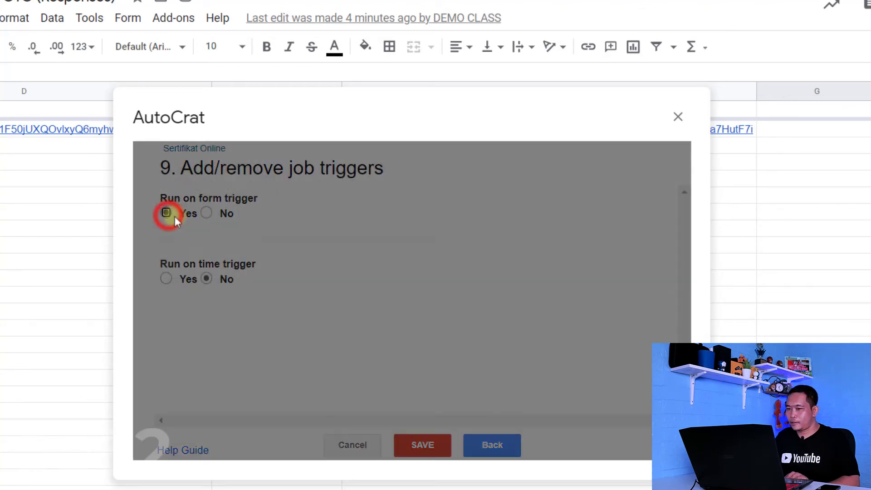
left_click(656, 290)
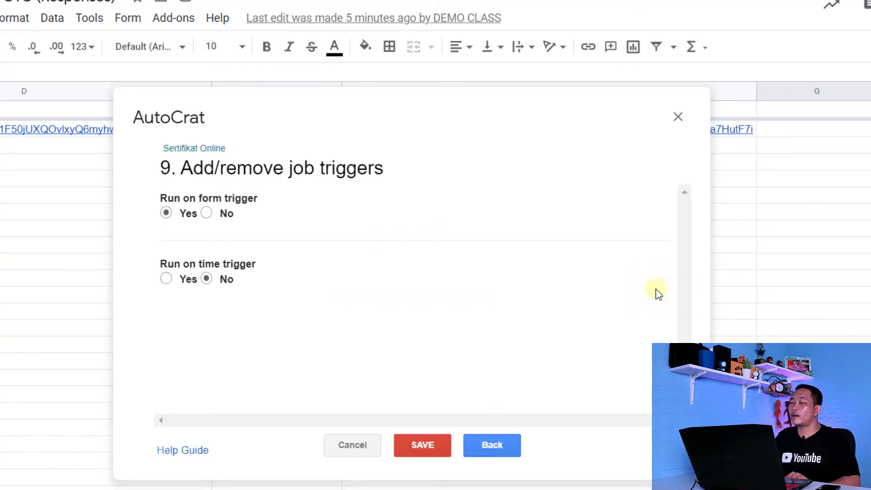
left_click(167, 280)
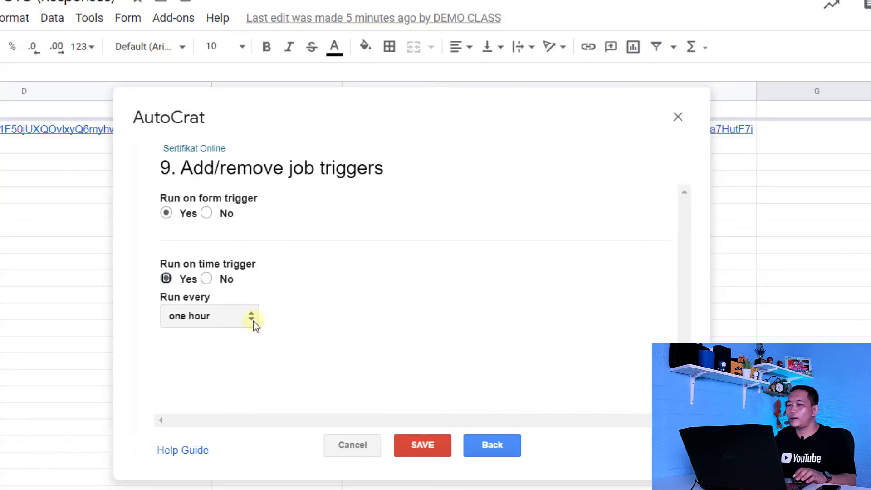
left_click(253, 320)
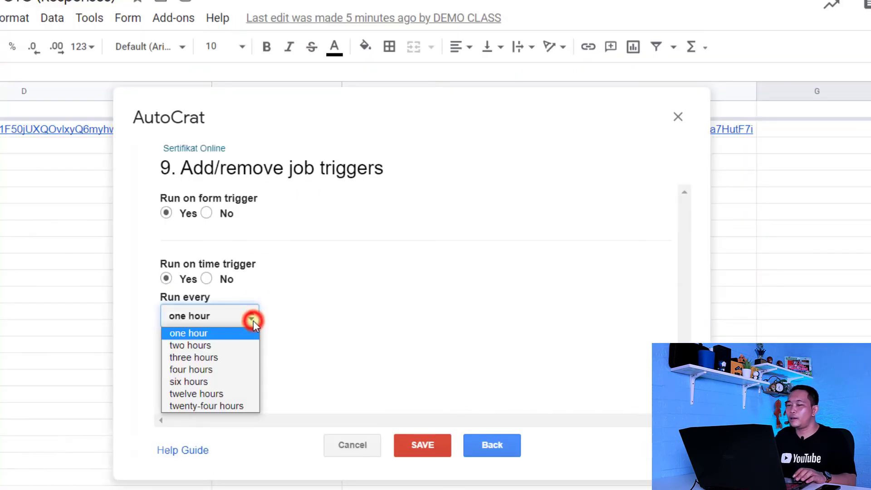
left_click(227, 334)
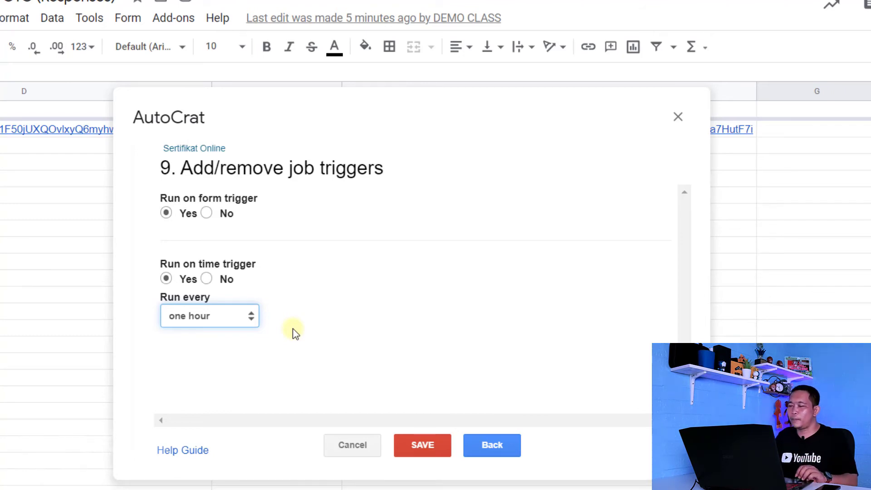
left_click(440, 447)
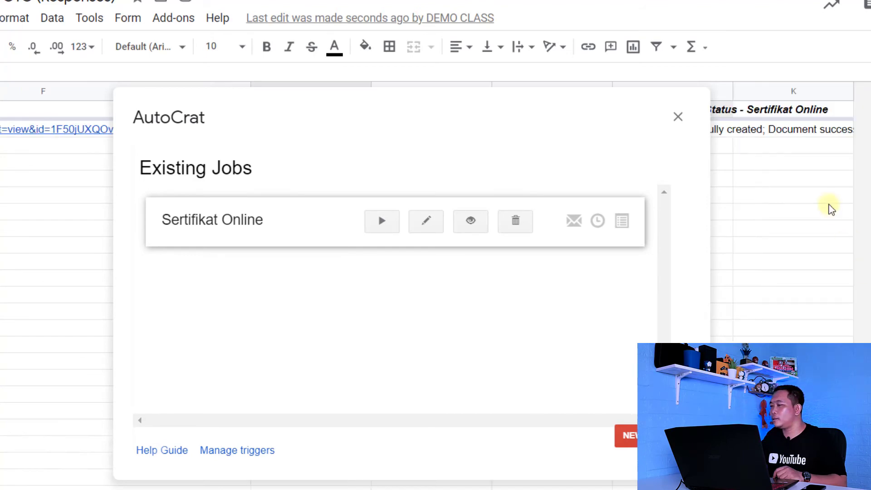
Close AutoCrat, check the merged doc ID in G2, and open the certificate PDF to view the name.
left_click(450, 101)
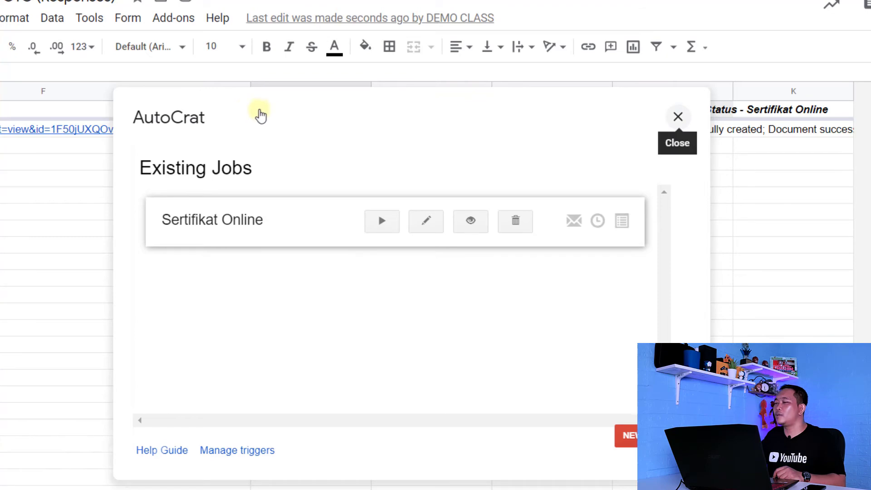
left_click(629, 100)
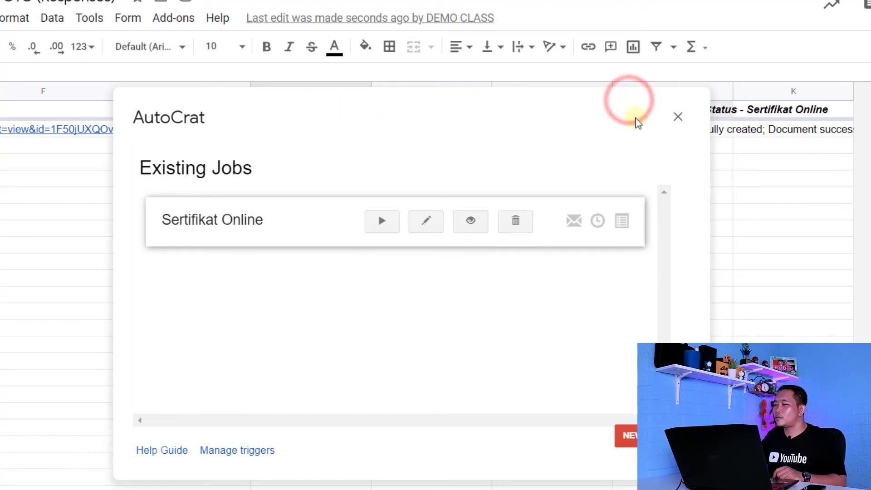
left_click(678, 117)
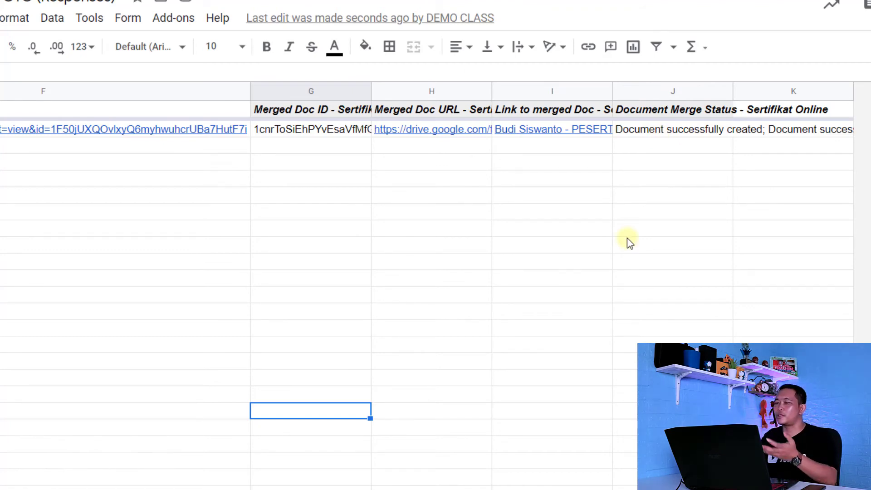
left_click(283, 129)
left_click(770, 196)
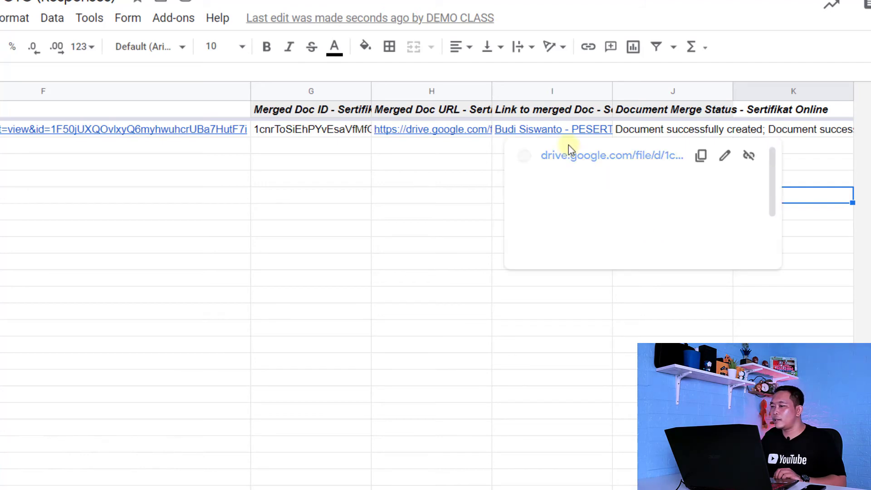
mouse_move(553, 130)
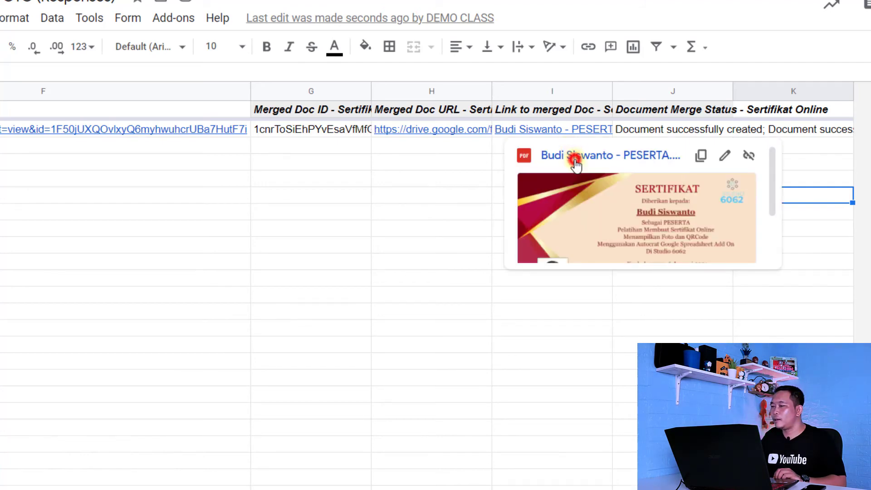
left_click(575, 159)
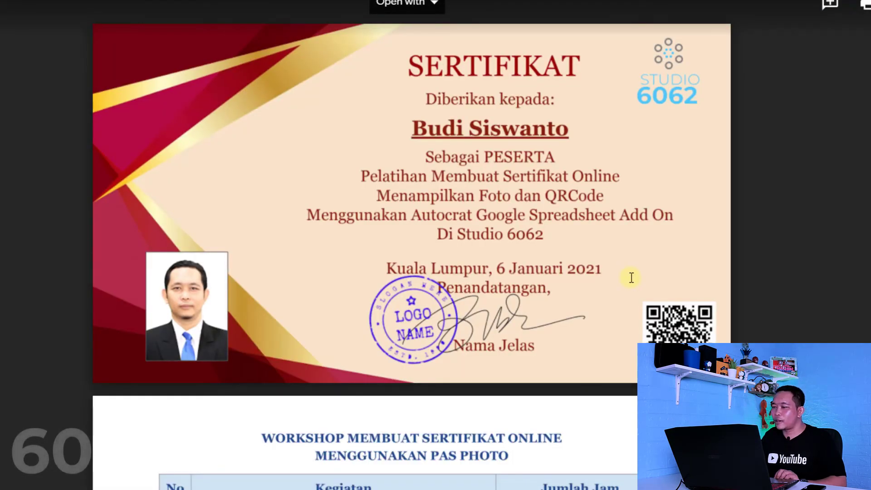
triple_click(414, 128)
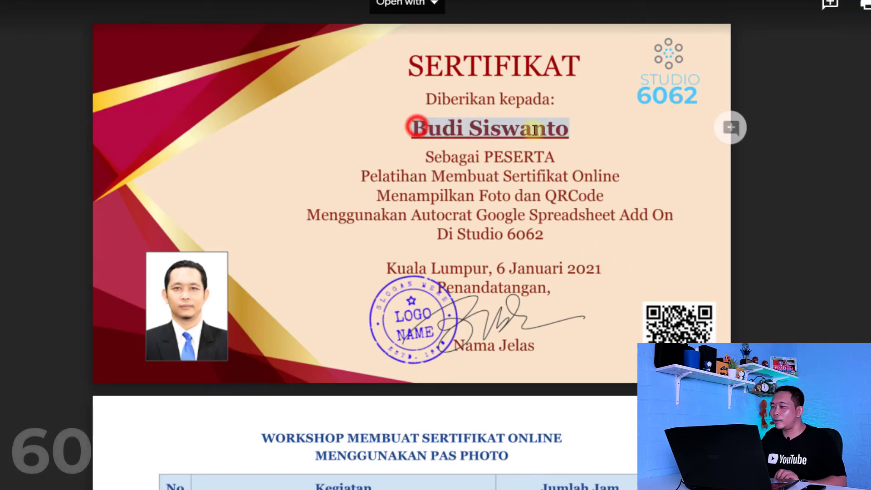
Verify the PESERTA role on the certificate, close the preview, and find the PDF in the folder.
left_click_drag(485, 156, 554, 157)
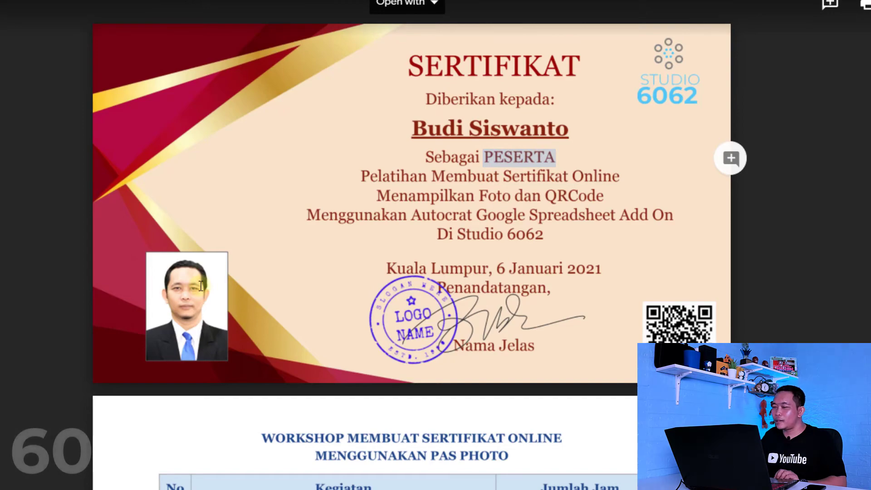
scroll(654, 331, "down", 5)
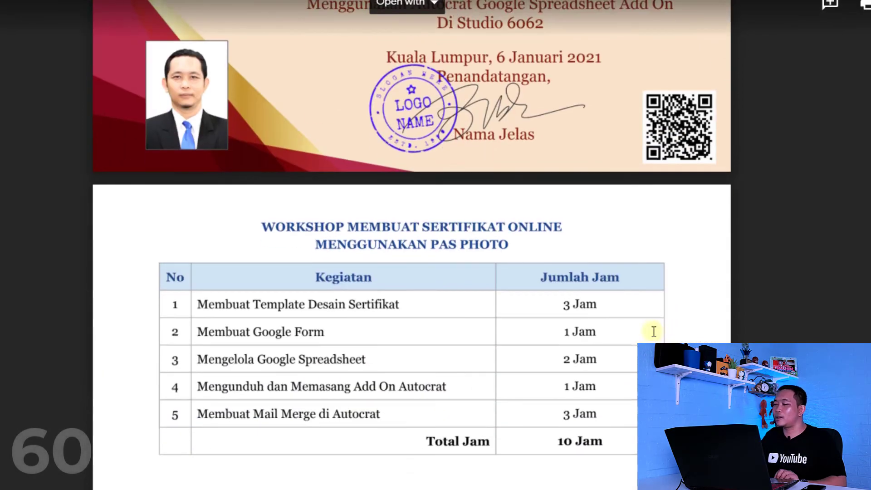
scroll(411, 299, "up", 5)
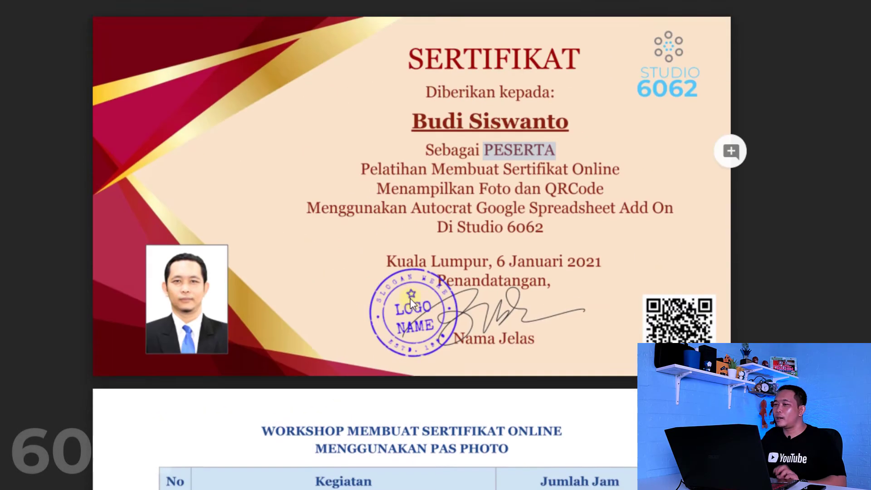
key("Escape")
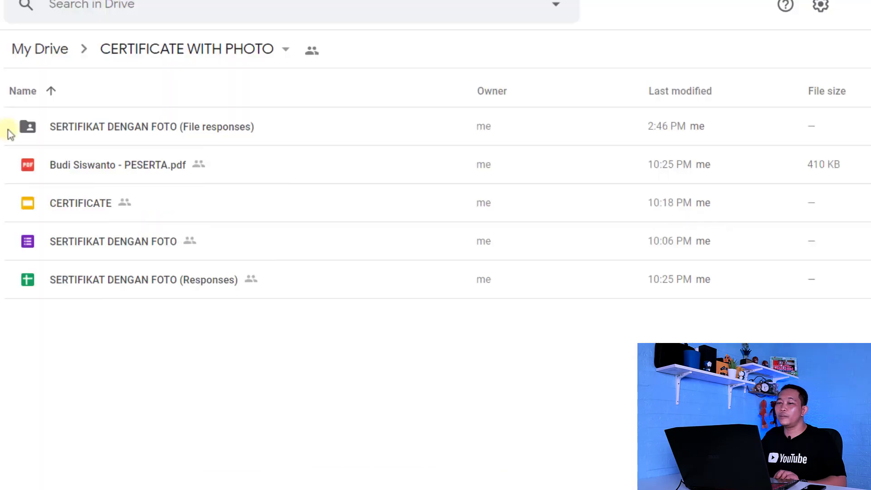
left_click(101, 164)
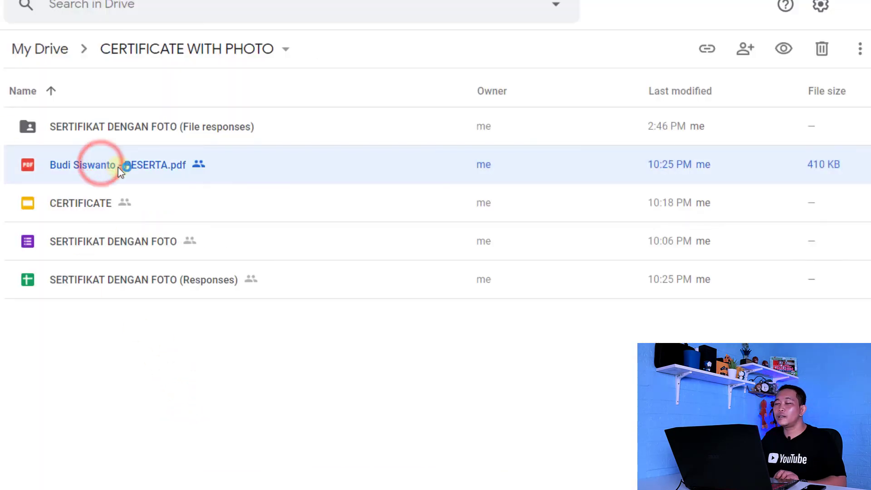
left_click(189, 408)
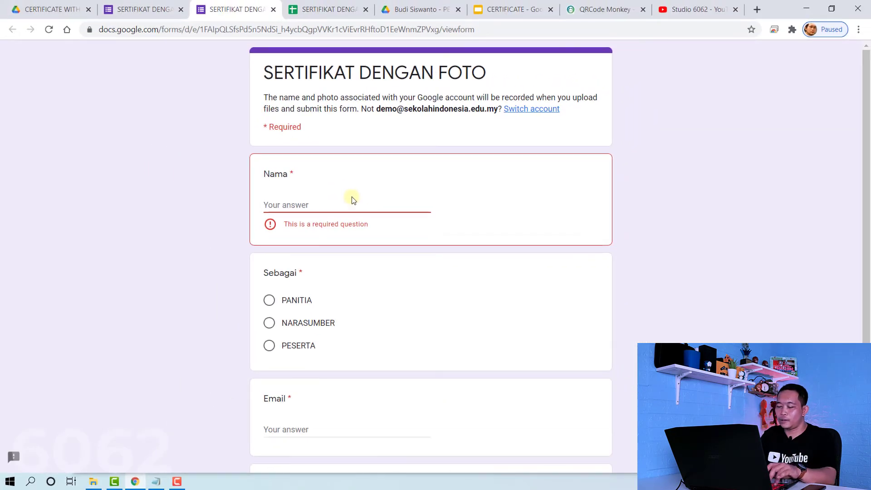
Enter the respondent's name, choose PANITIA as the role, and fill in the e-mail address.
type("So")
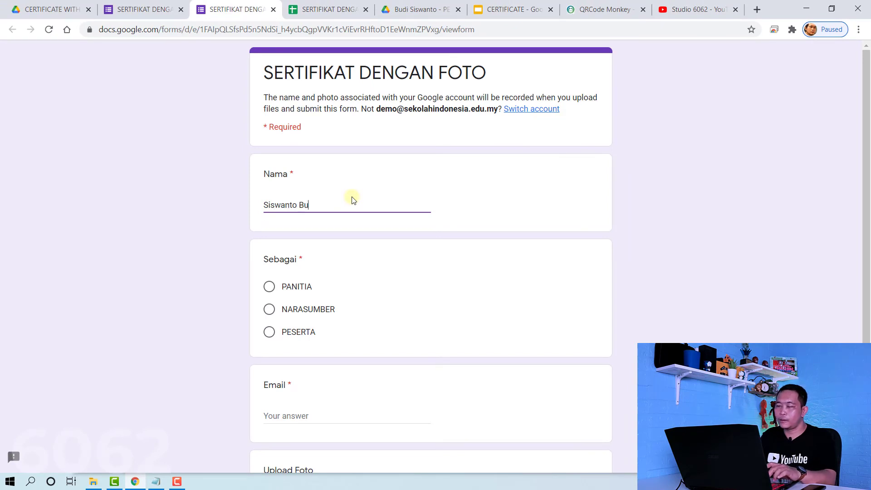
scroll(362, 235, "down", 3)
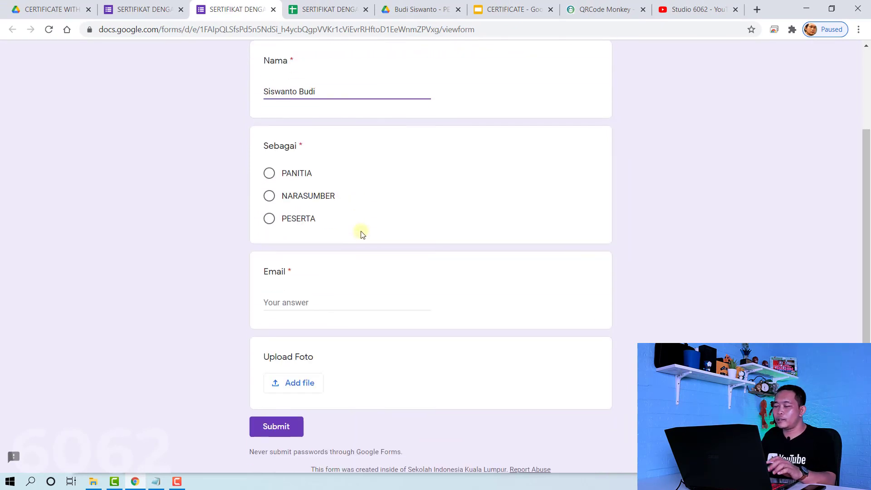
left_click(272, 176)
scroll(271, 176, "down", 1)
left_click(347, 253)
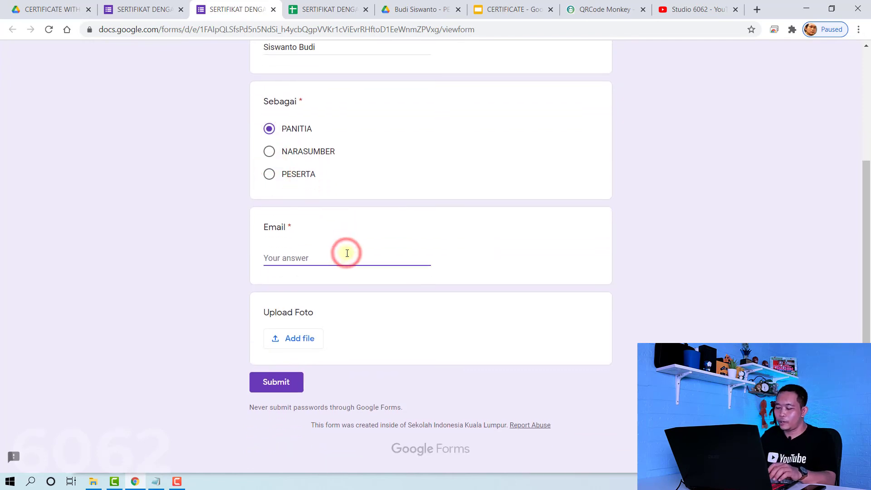
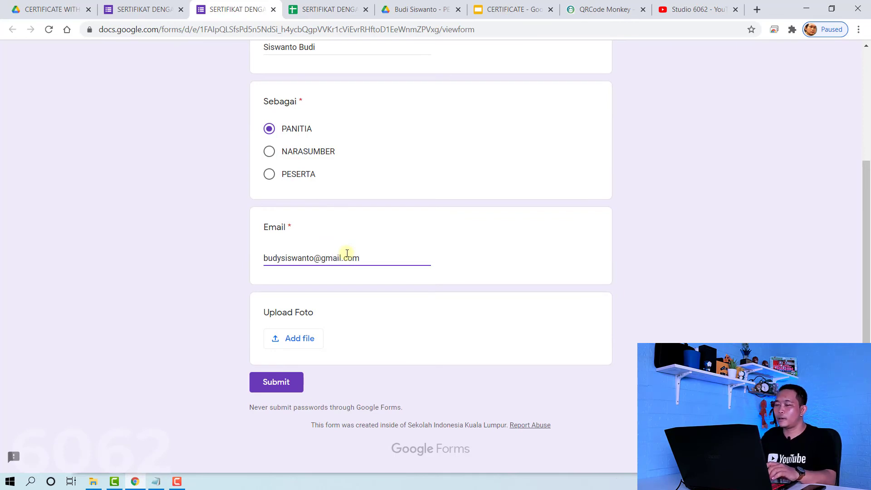
Attach the photo QQQ.jpg from the computer and submit the response.
left_click(311, 339)
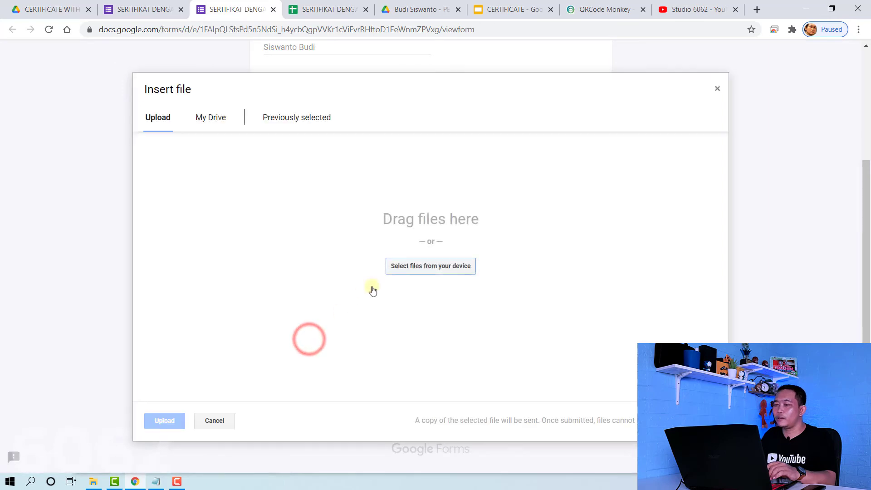
left_click(403, 264)
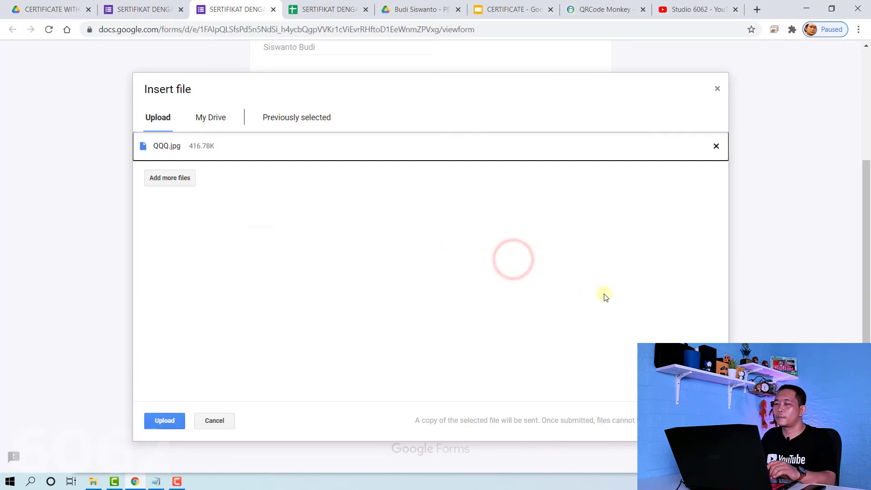
left_click(176, 419)
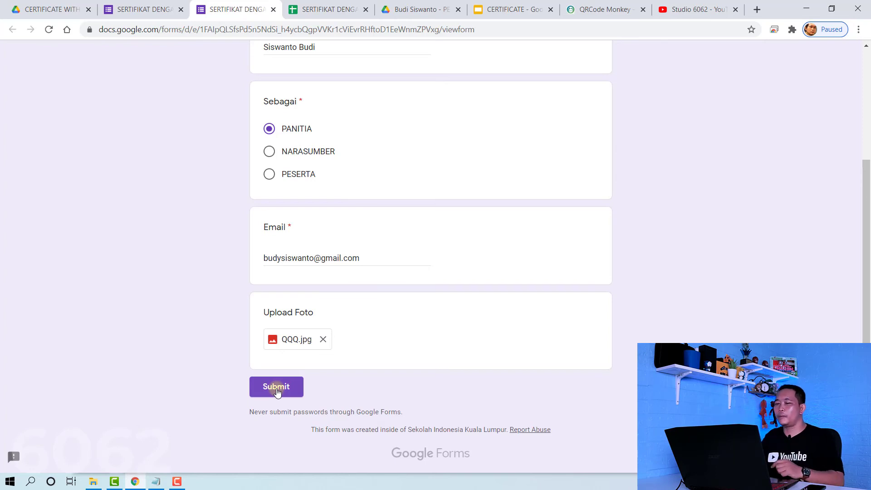
left_click_drag(346, 258, 276, 273)
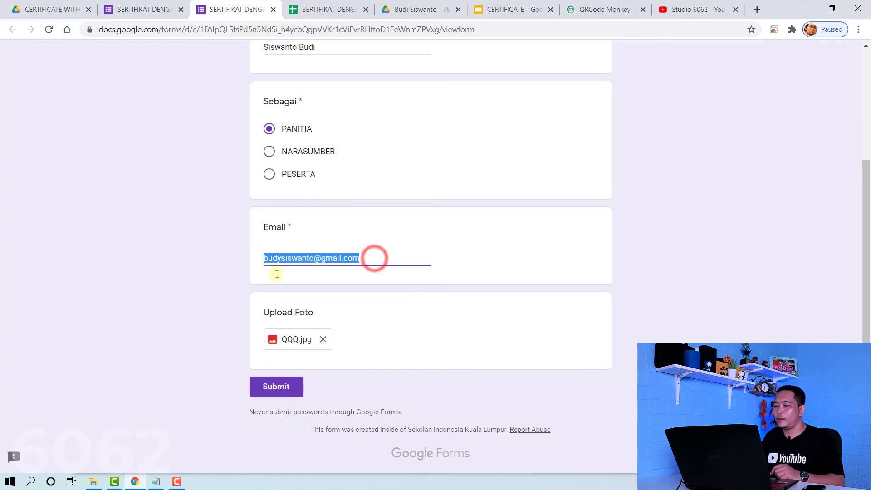
left_click(276, 386)
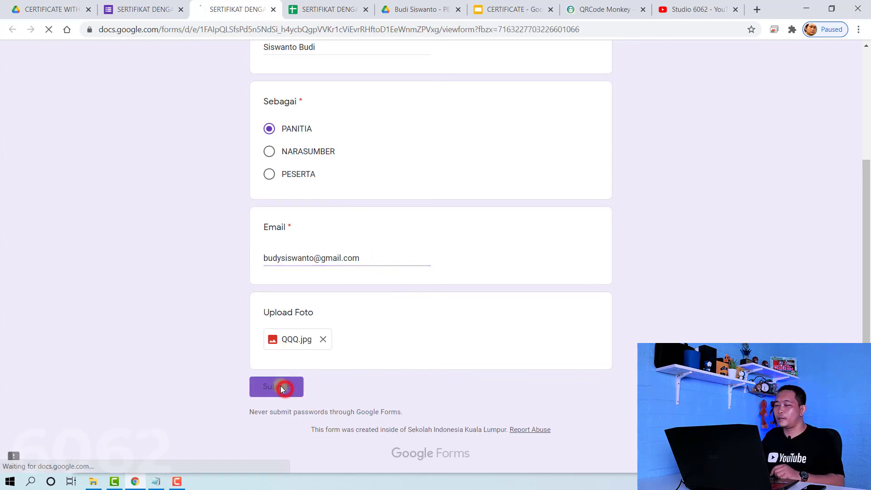
Watch row 3's merge columns in the responses sheet while the merge for the new response runs.
left_click(330, 10)
left_click(328, 260)
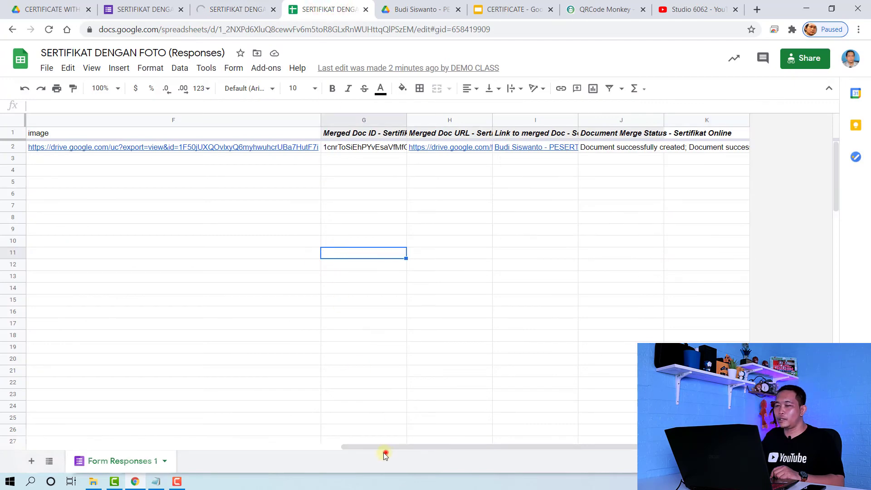
left_click_drag(384, 451, 379, 445)
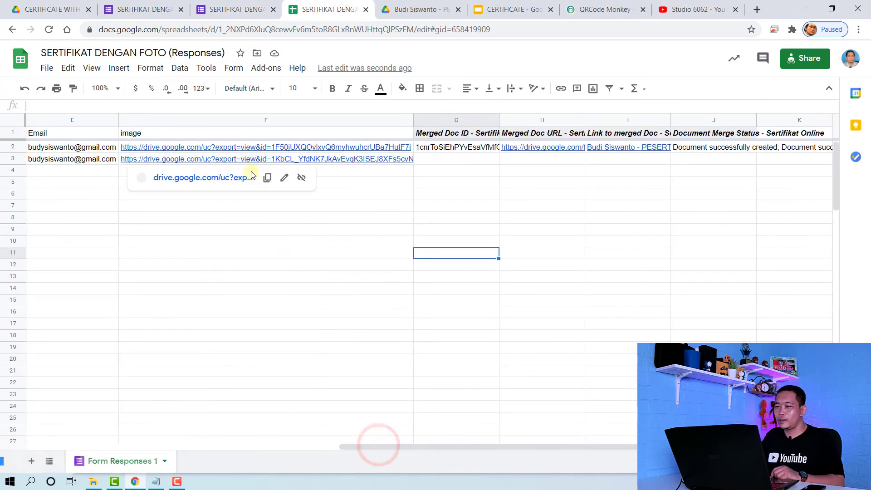
left_click(456, 288)
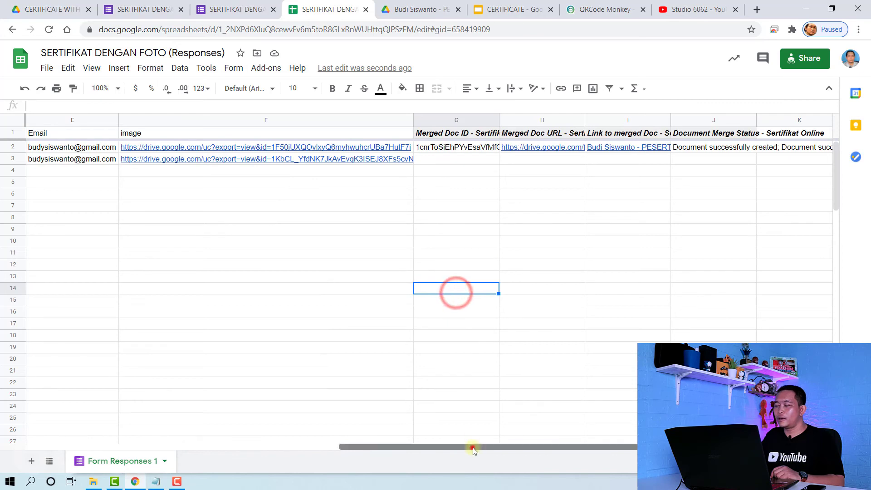
left_click_drag(472, 448, 475, 447)
left_click(524, 198)
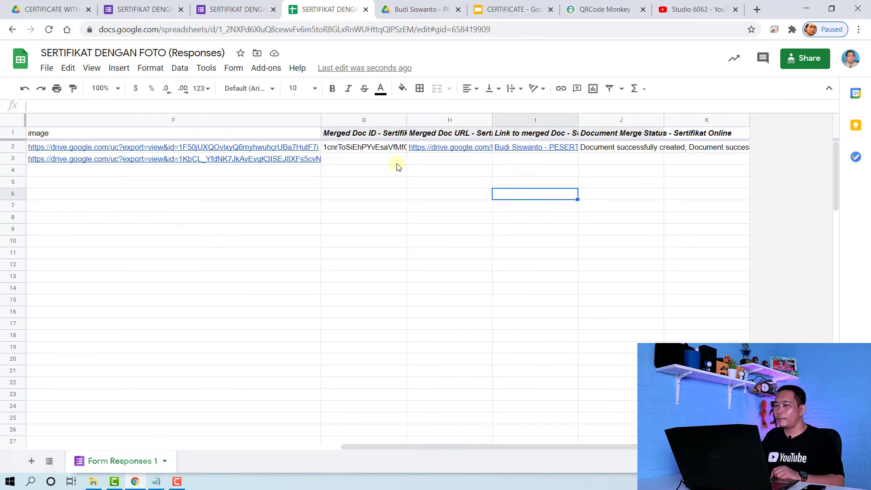
left_click(598, 163)
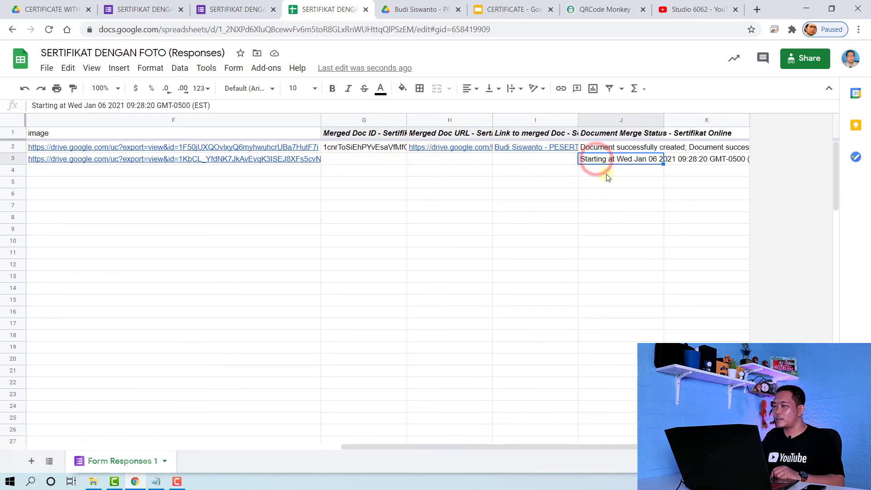
left_click_drag(347, 160, 544, 160)
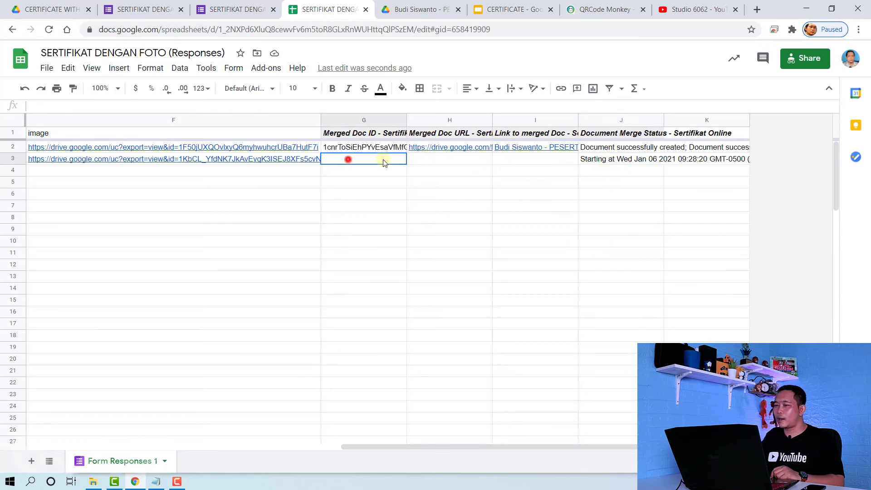
left_click(562, 219)
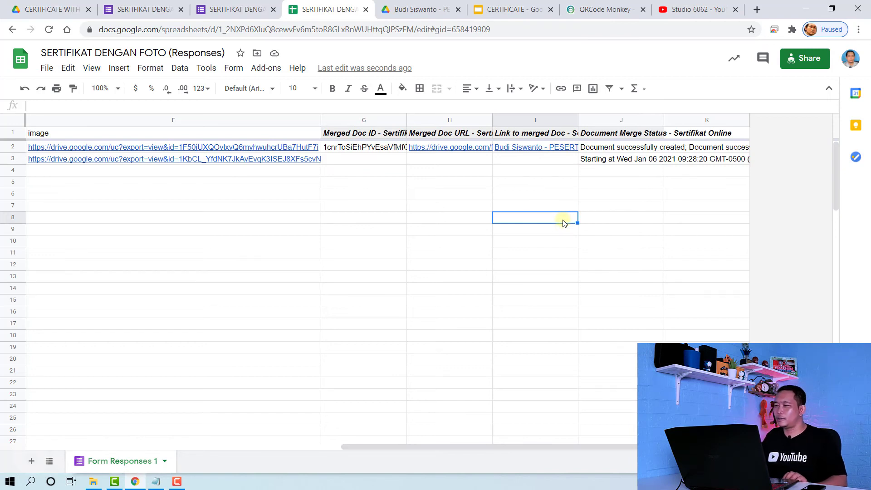
left_click(622, 282)
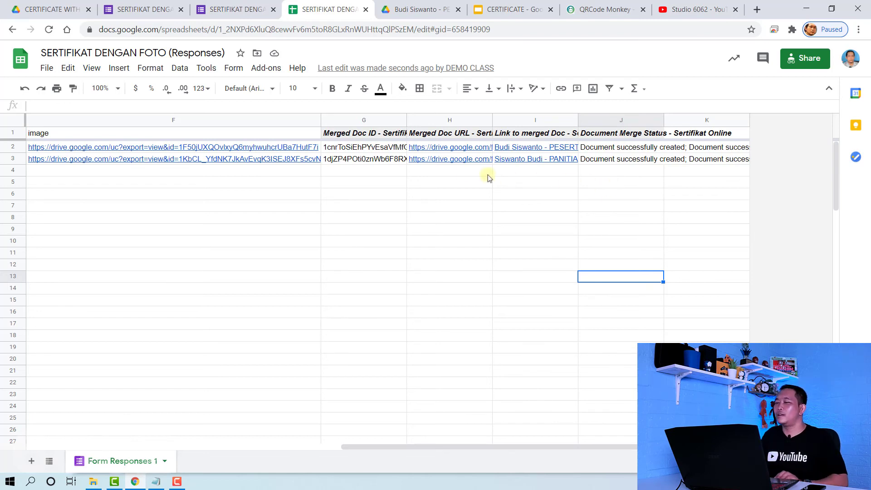
Check row 3's merged document ID and open the new PANITIA certificate PDF.
left_click_drag(345, 161, 615, 159)
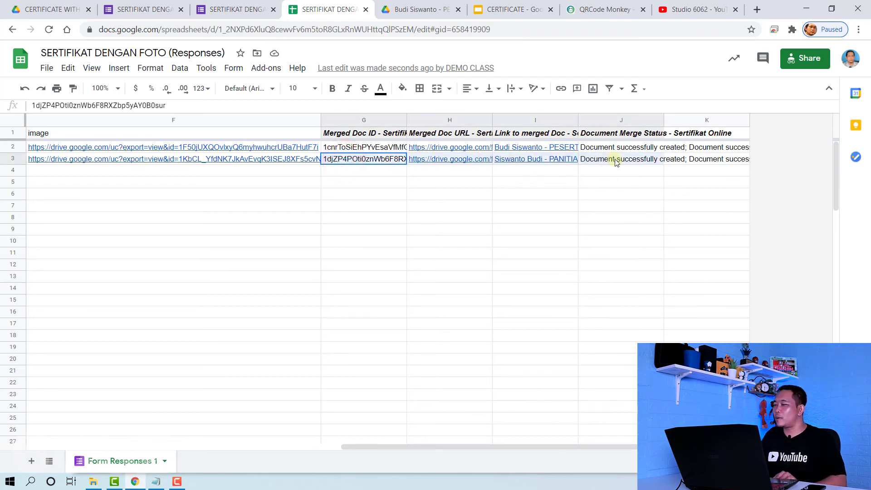
left_click(613, 223)
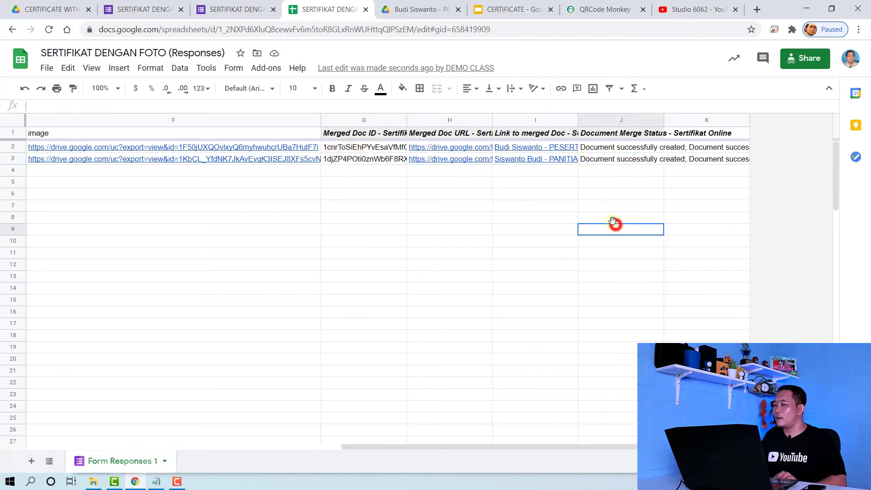
left_click(476, 256)
left_click(541, 159)
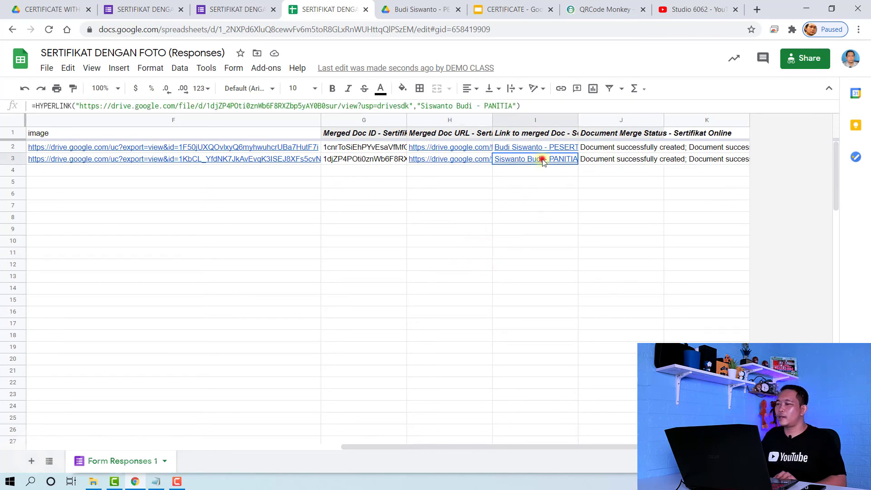
left_click(557, 179)
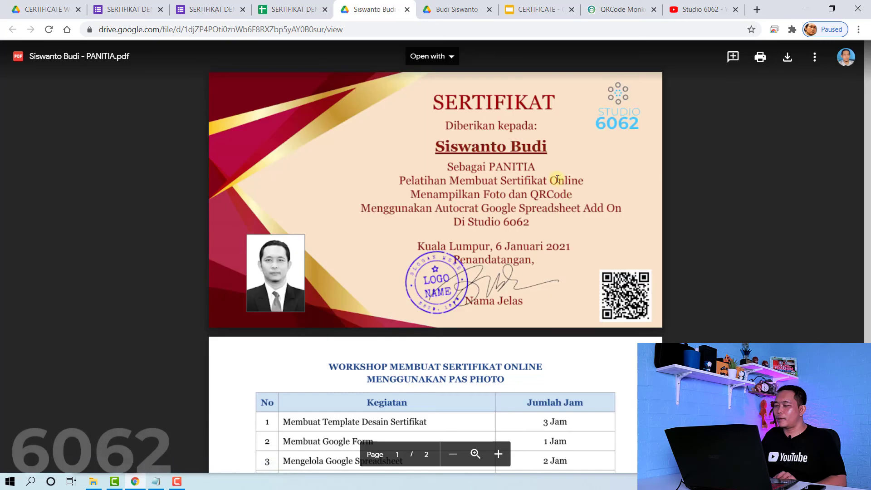
Check the PESERTA and new PANITIA certificate PDFs in the CERTIFICATE WITH PHOTO folder, then open a new tab.
scroll(557, 178, "down", 3)
scroll(557, 179, "up", 4)
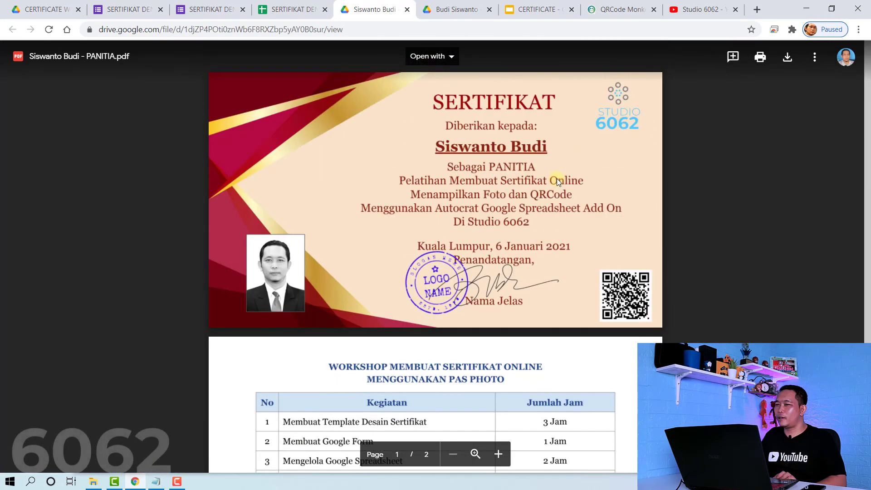
left_click(41, 11)
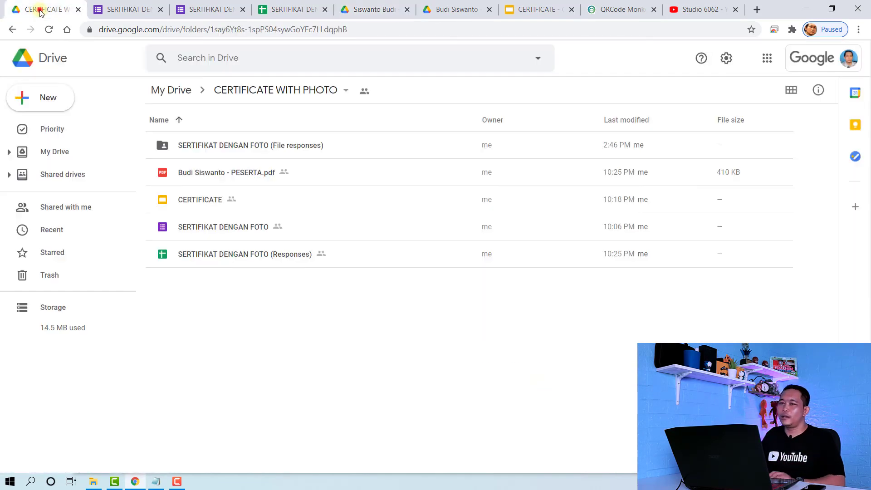
left_click(310, 370)
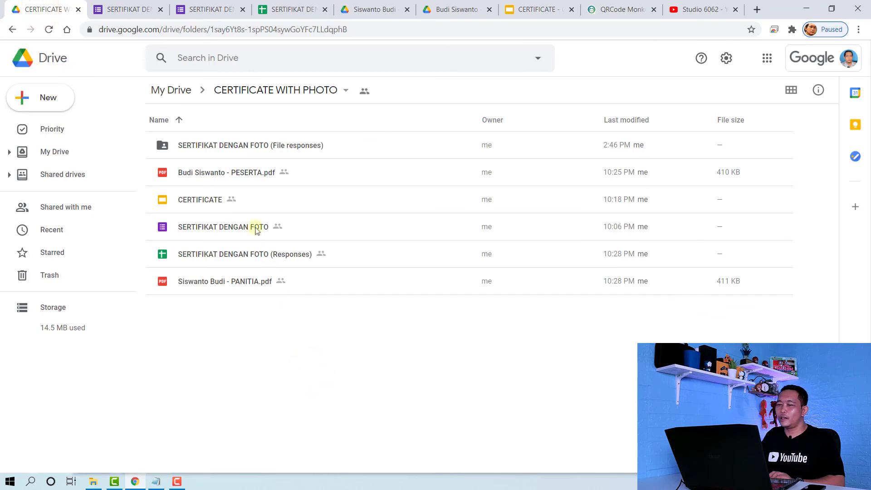
left_click(235, 176)
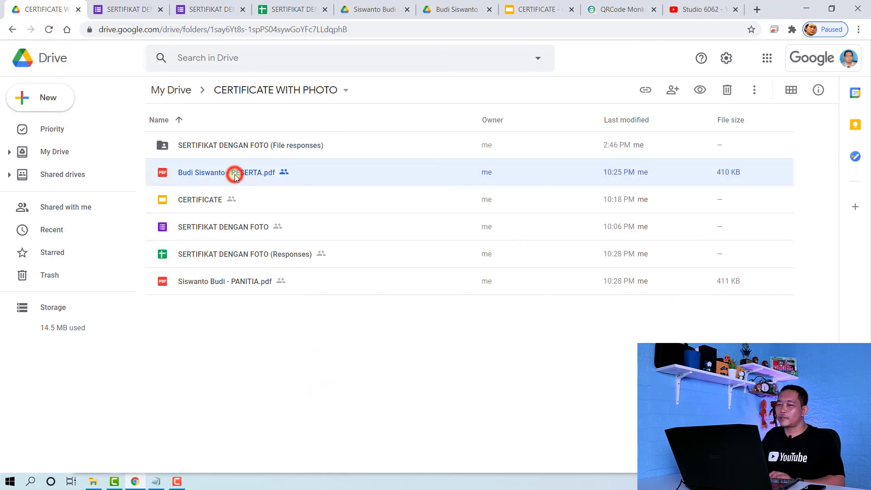
left_click(250, 286)
left_click(325, 364)
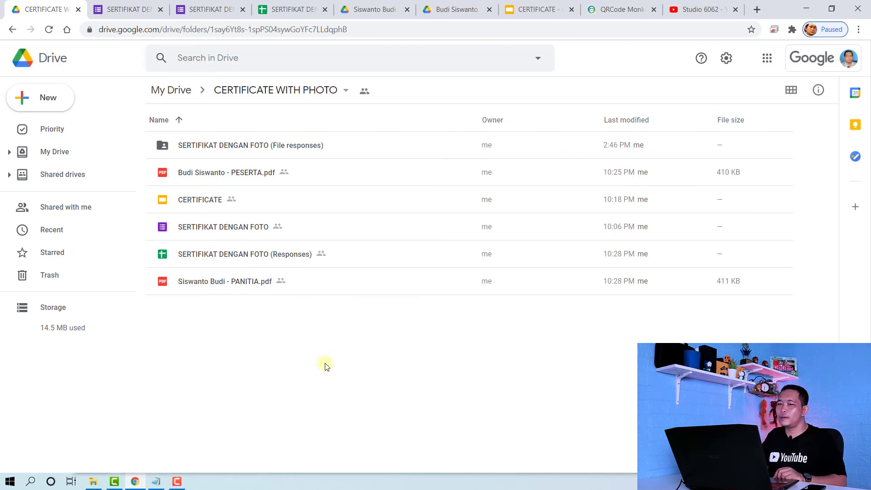
left_click(446, 5)
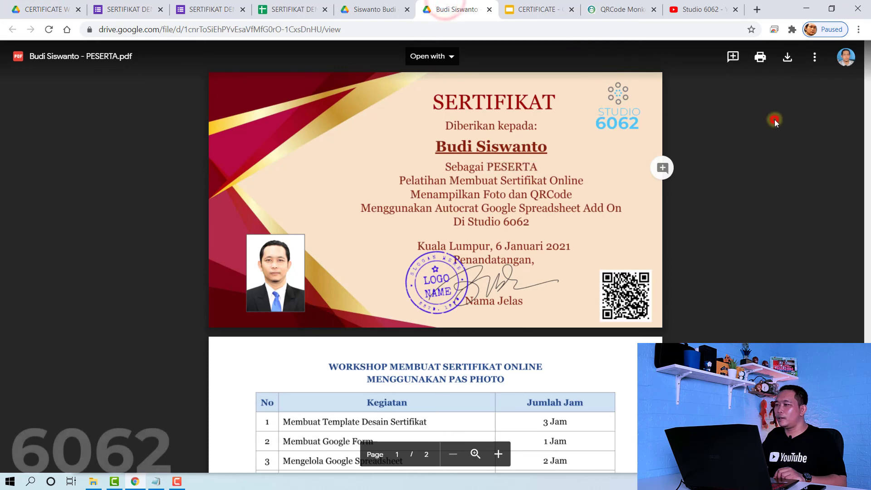
left_click(760, 13)
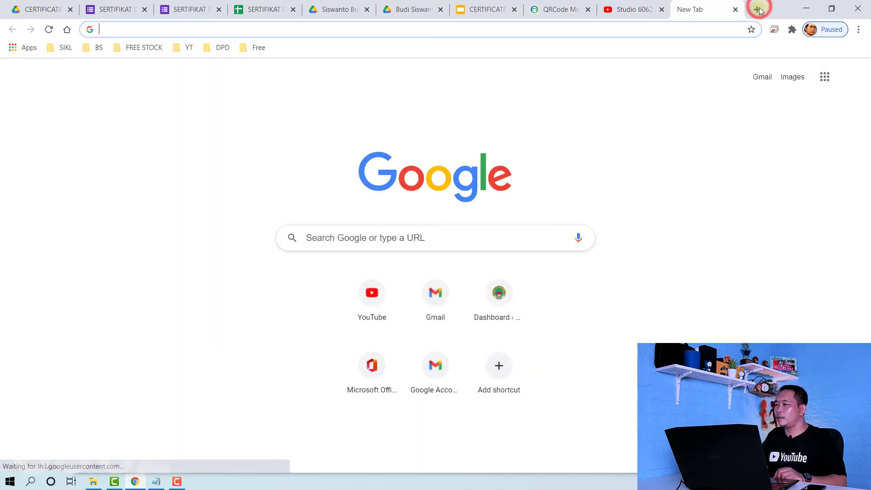
In Gmail's Sent folder, expand the SERTIFIKAT ONLINE thread's PESERTA and PANITIA certificate emails and dismiss the notifications prompt.
left_click(764, 78)
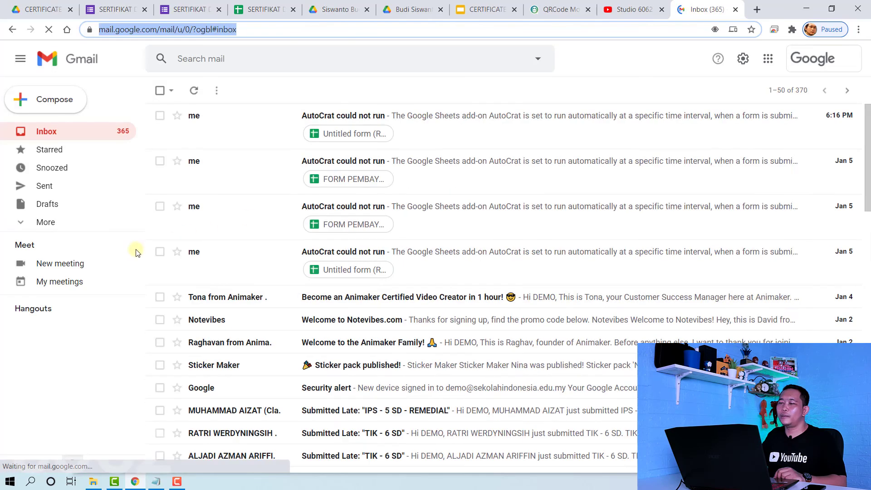
left_click(50, 187)
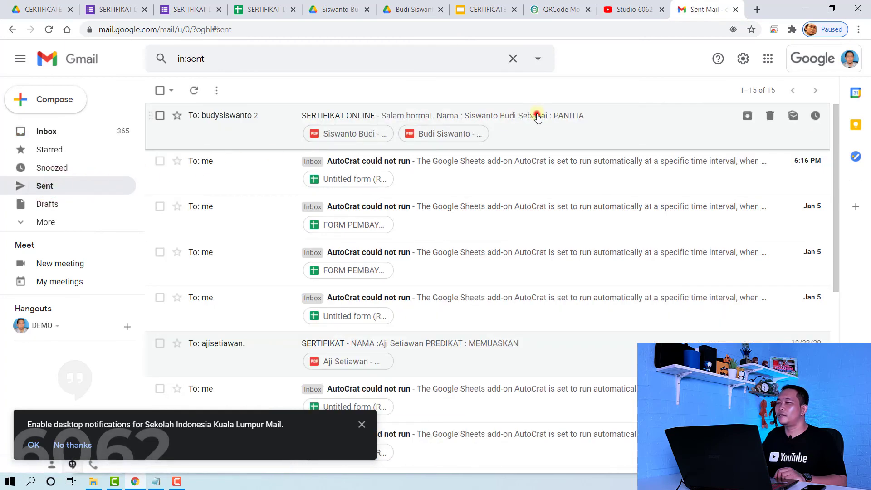
left_click(538, 116)
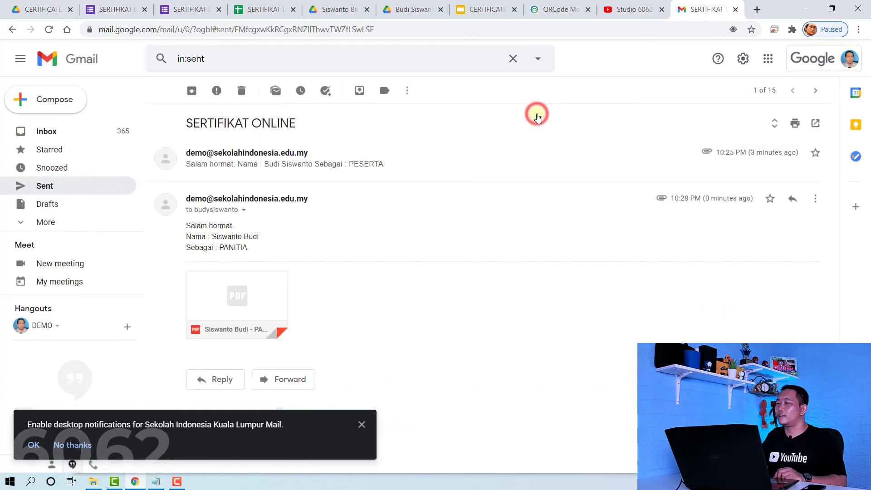
left_click(278, 155)
scroll(278, 159, "down", 2)
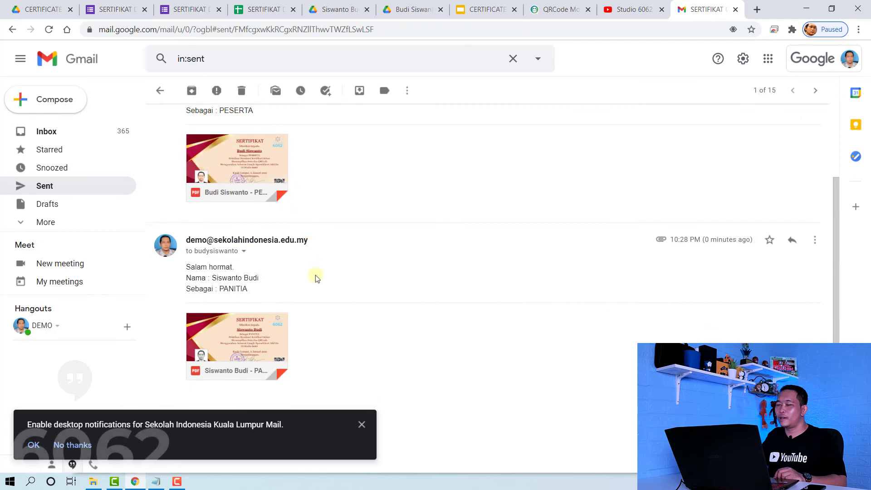
left_click(362, 426)
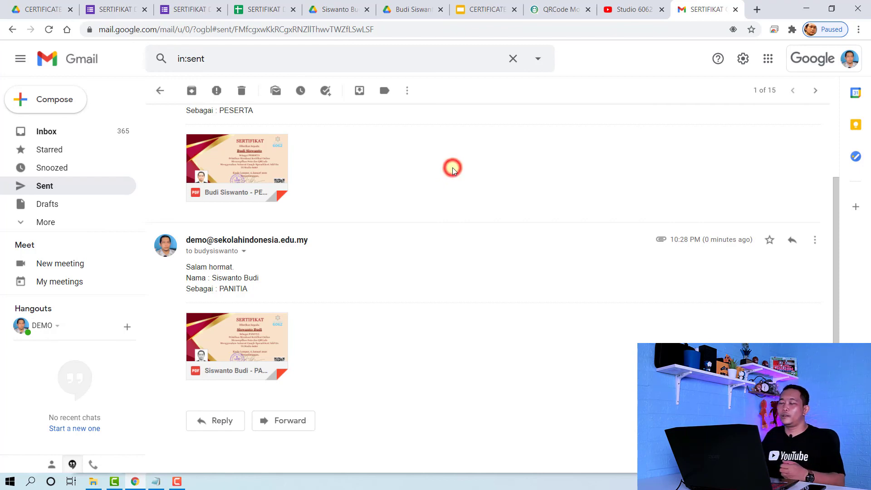
scroll(453, 169, "up", 2)
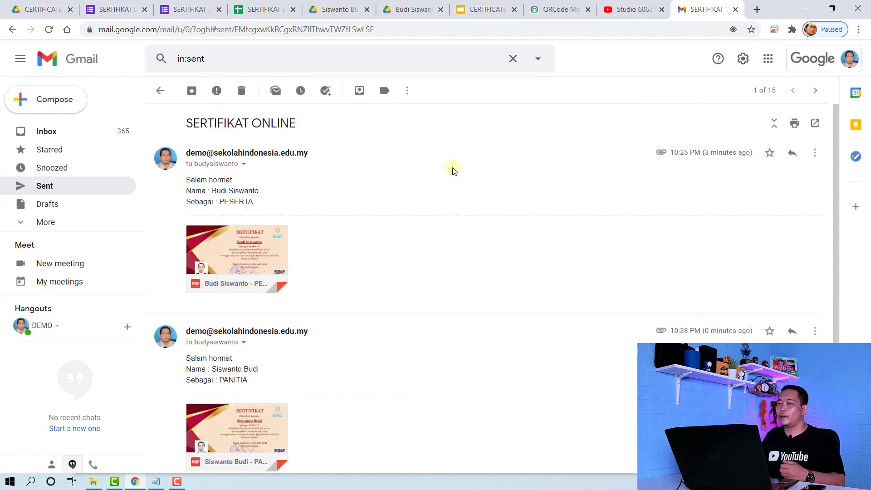
Step through the form confirmation, response sheet and PANITIA PDF tabs back to the certificate project folder.
left_click(193, 6)
left_click(259, 4)
left_click(338, 9)
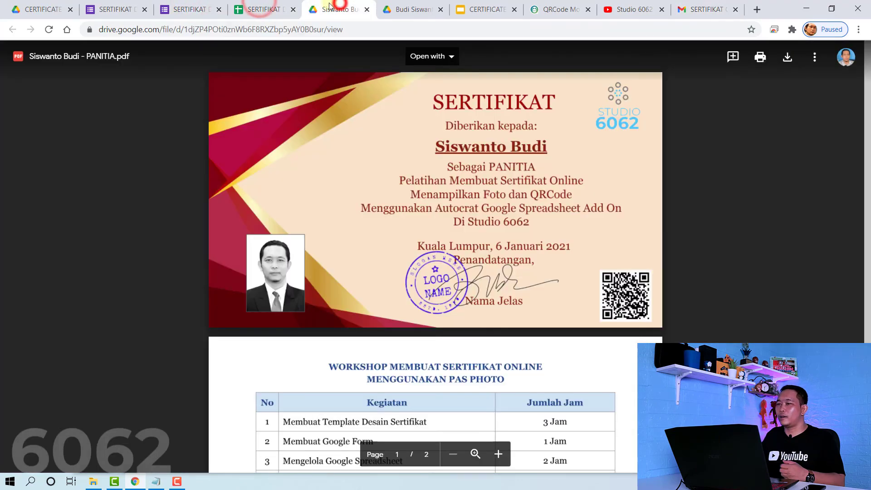
left_click(31, 5)
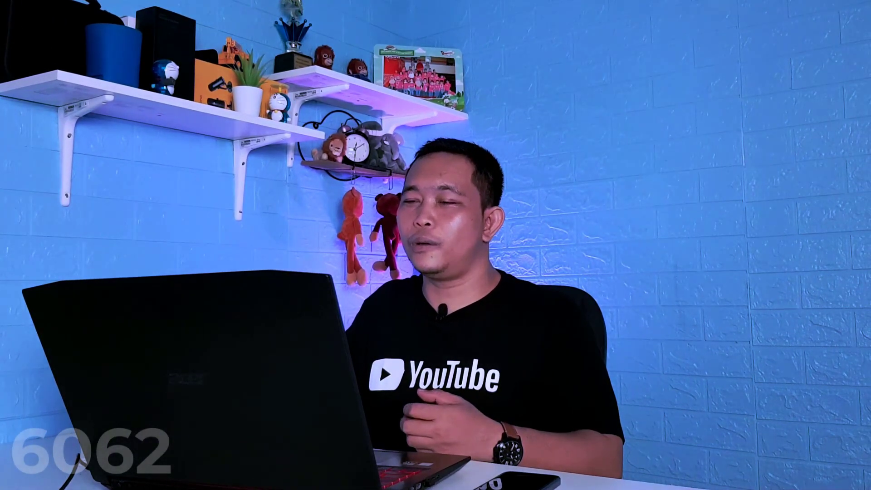